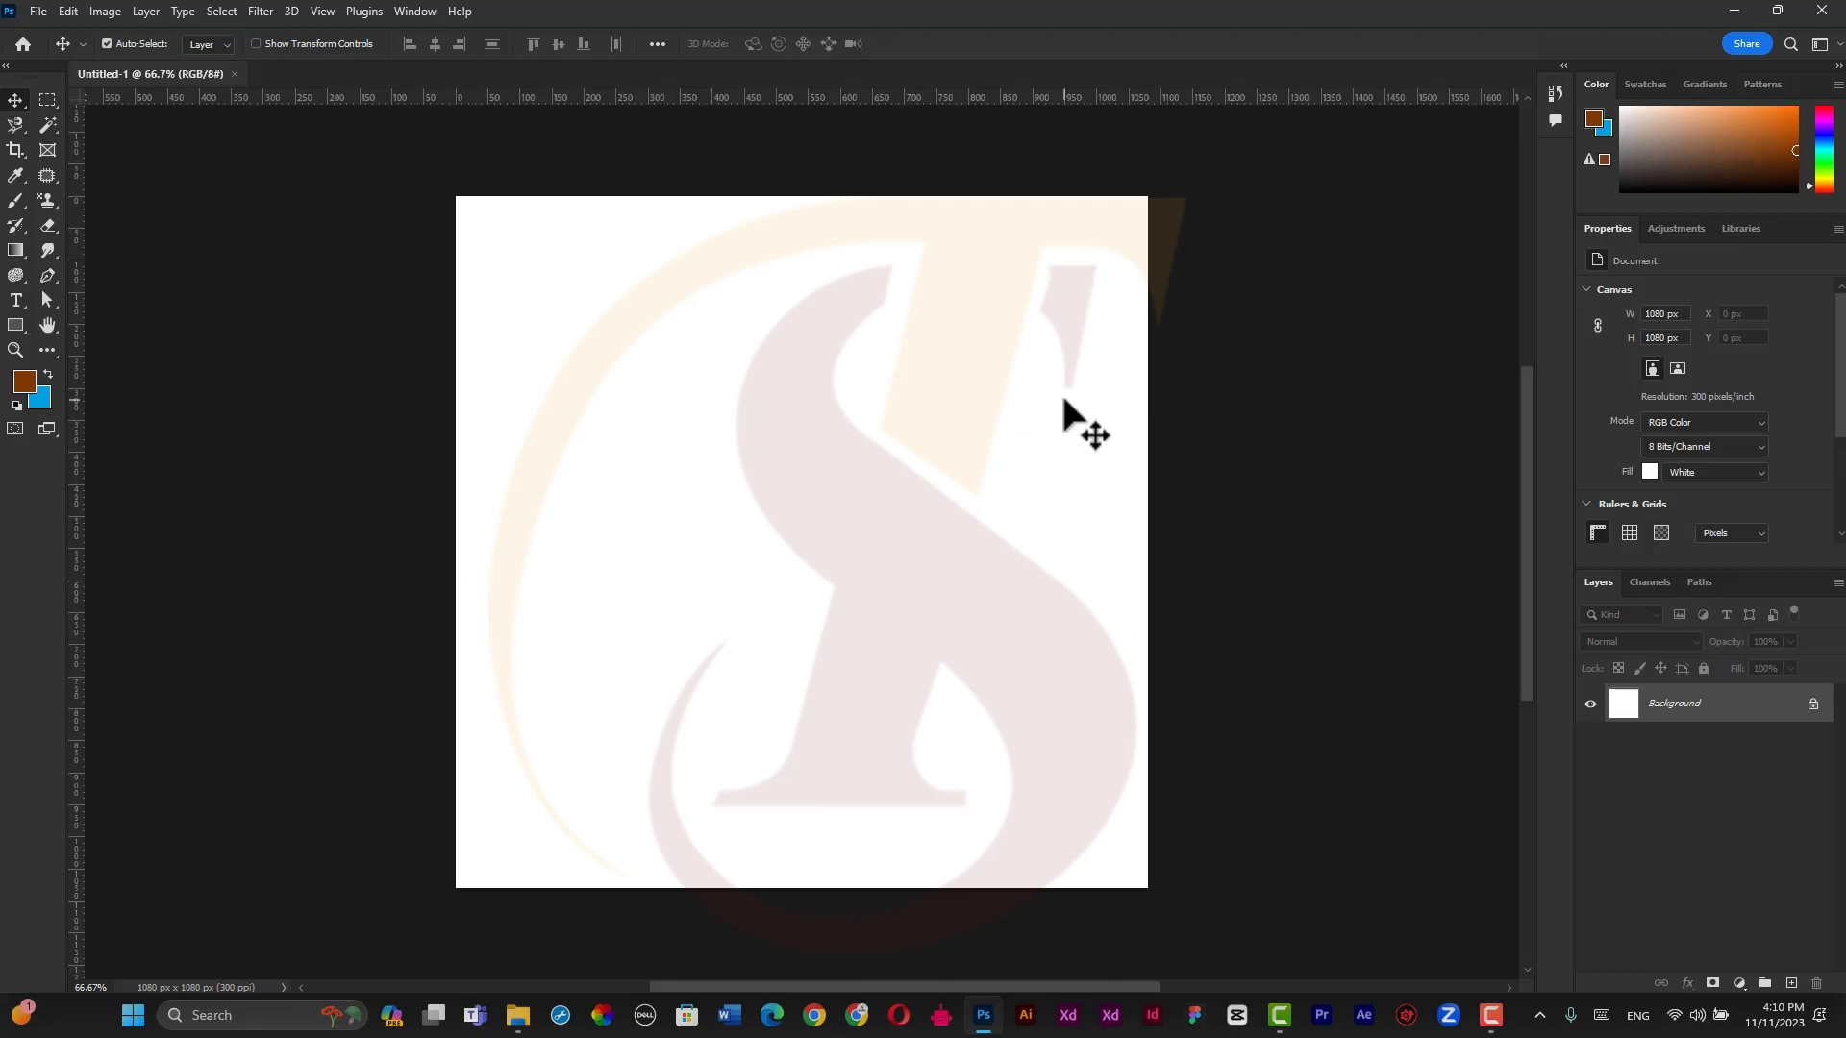
Create a white 1080 x 1080 px RGB document at 300 pixels/inch.
{"action": "key", "text": "ctrl"}
{"action": "key", "text": "ctrl+n"}
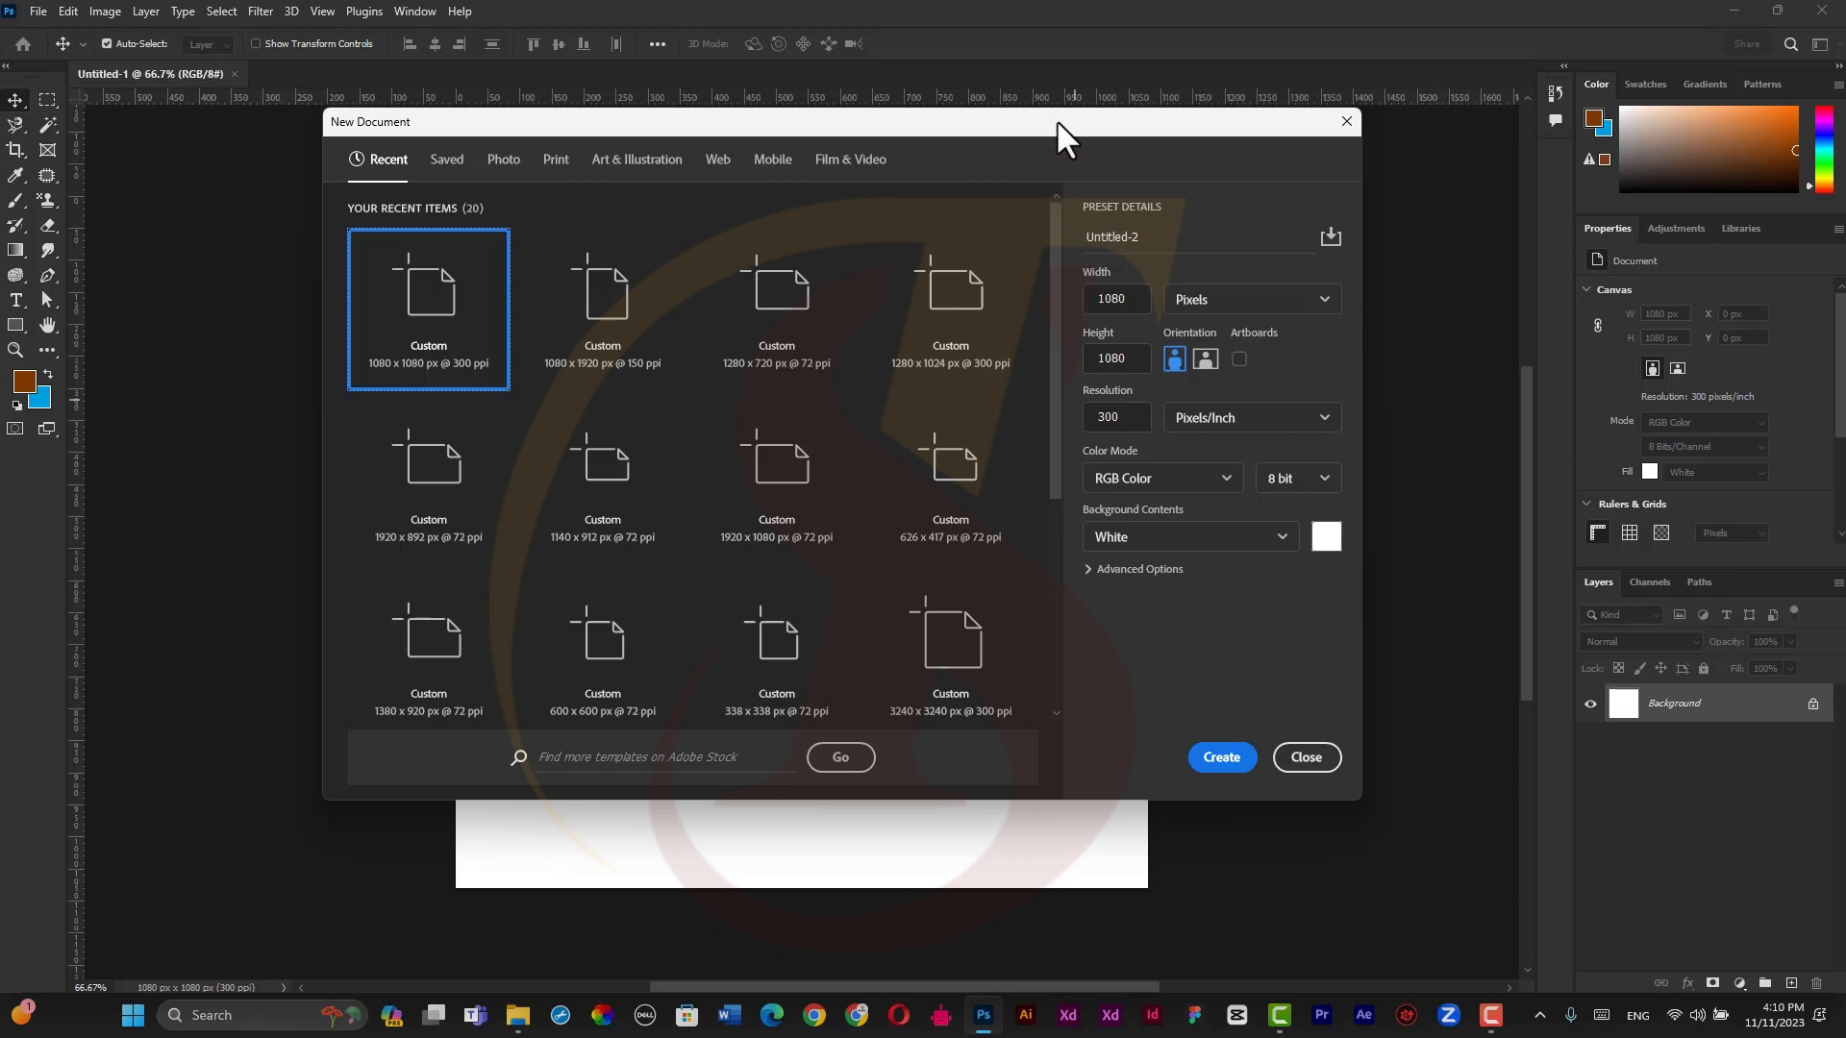
{"action": "left_click_drag", "start_coordinate": [1058, 119], "coordinate": [1019, 129]}
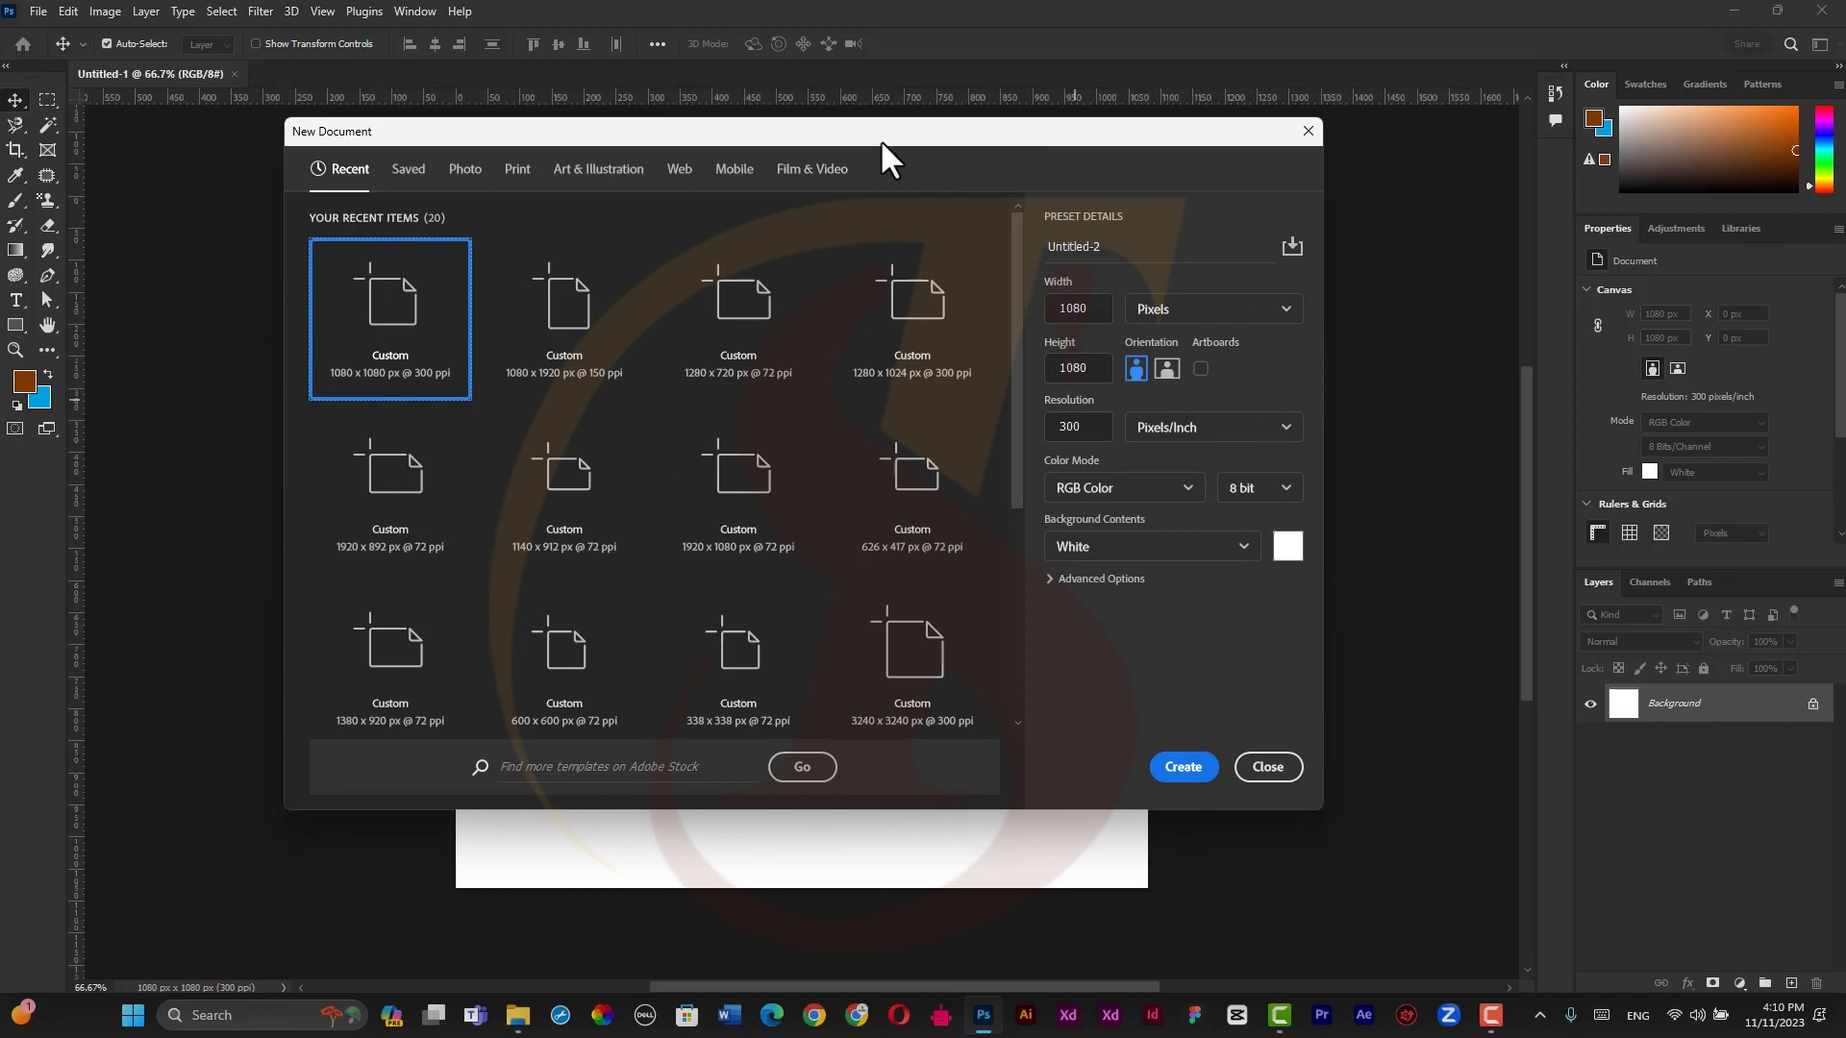
{"action": "left_click", "coordinate": [1184, 769]}
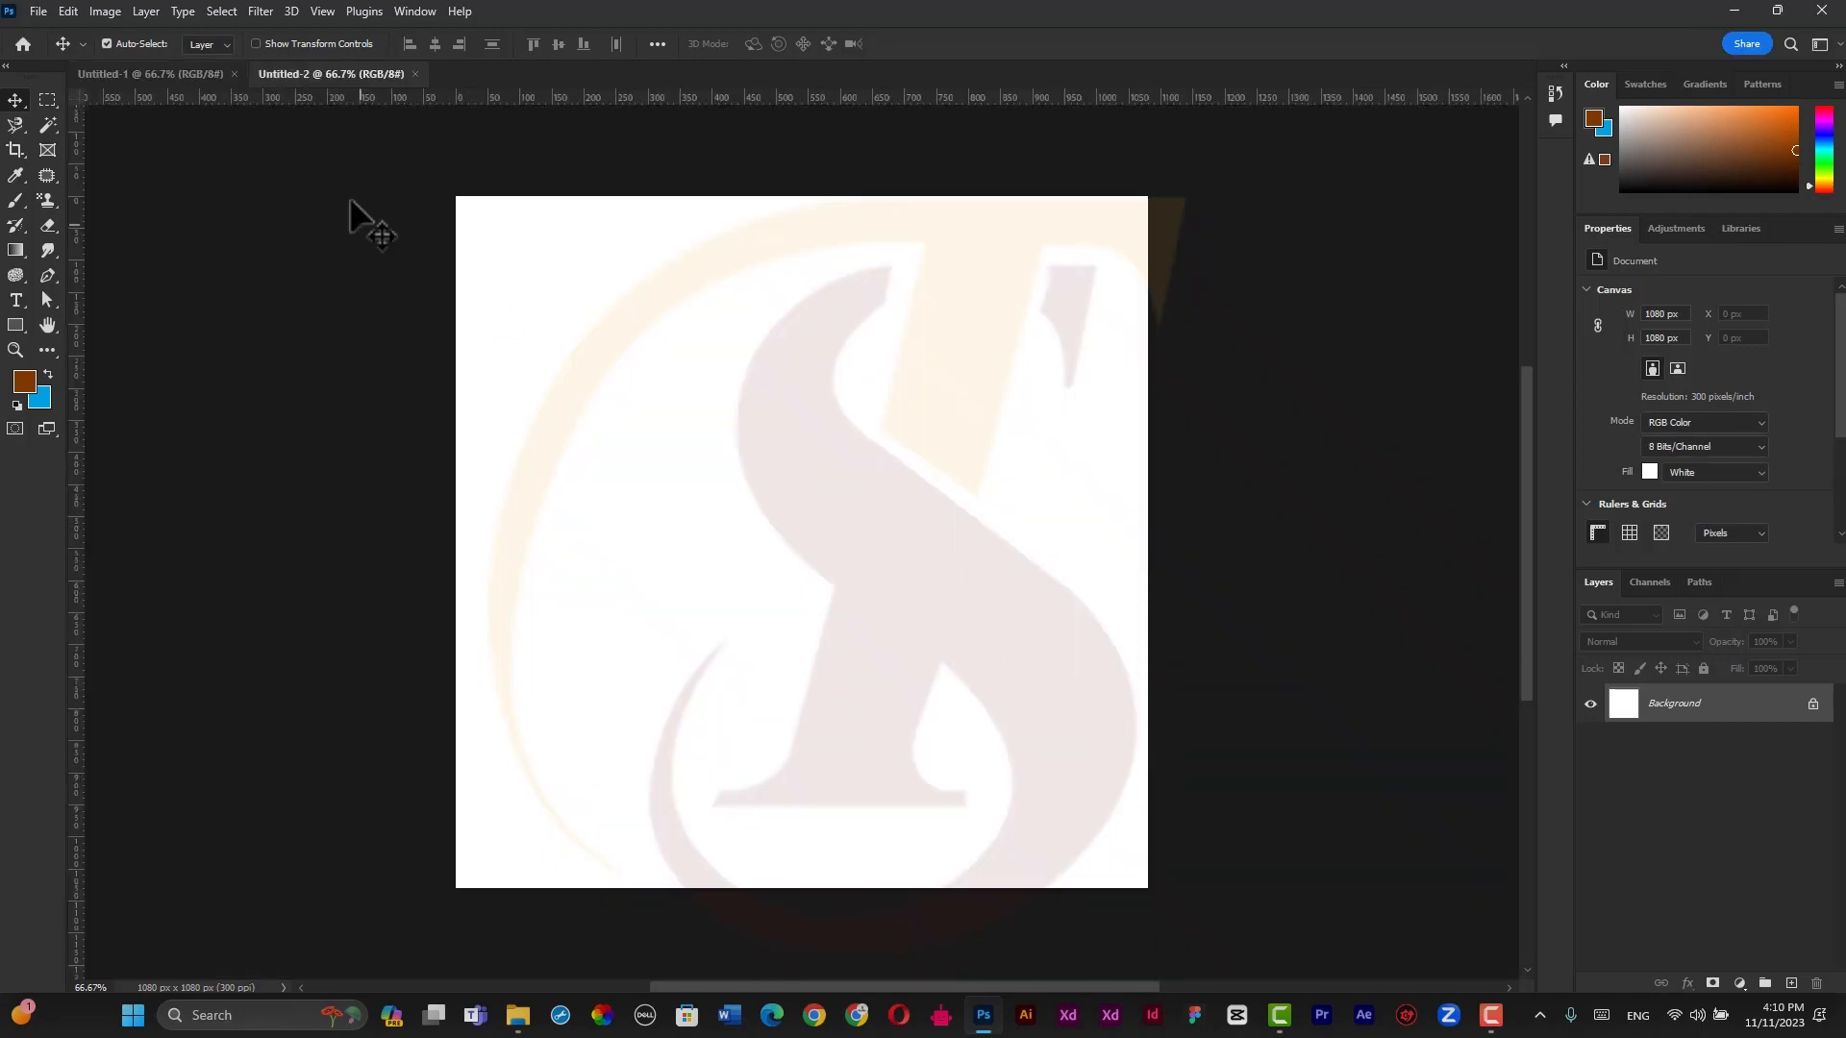
Close both open documents and show the recent files as a list.
{"action": "left_click", "coordinate": [416, 74]}
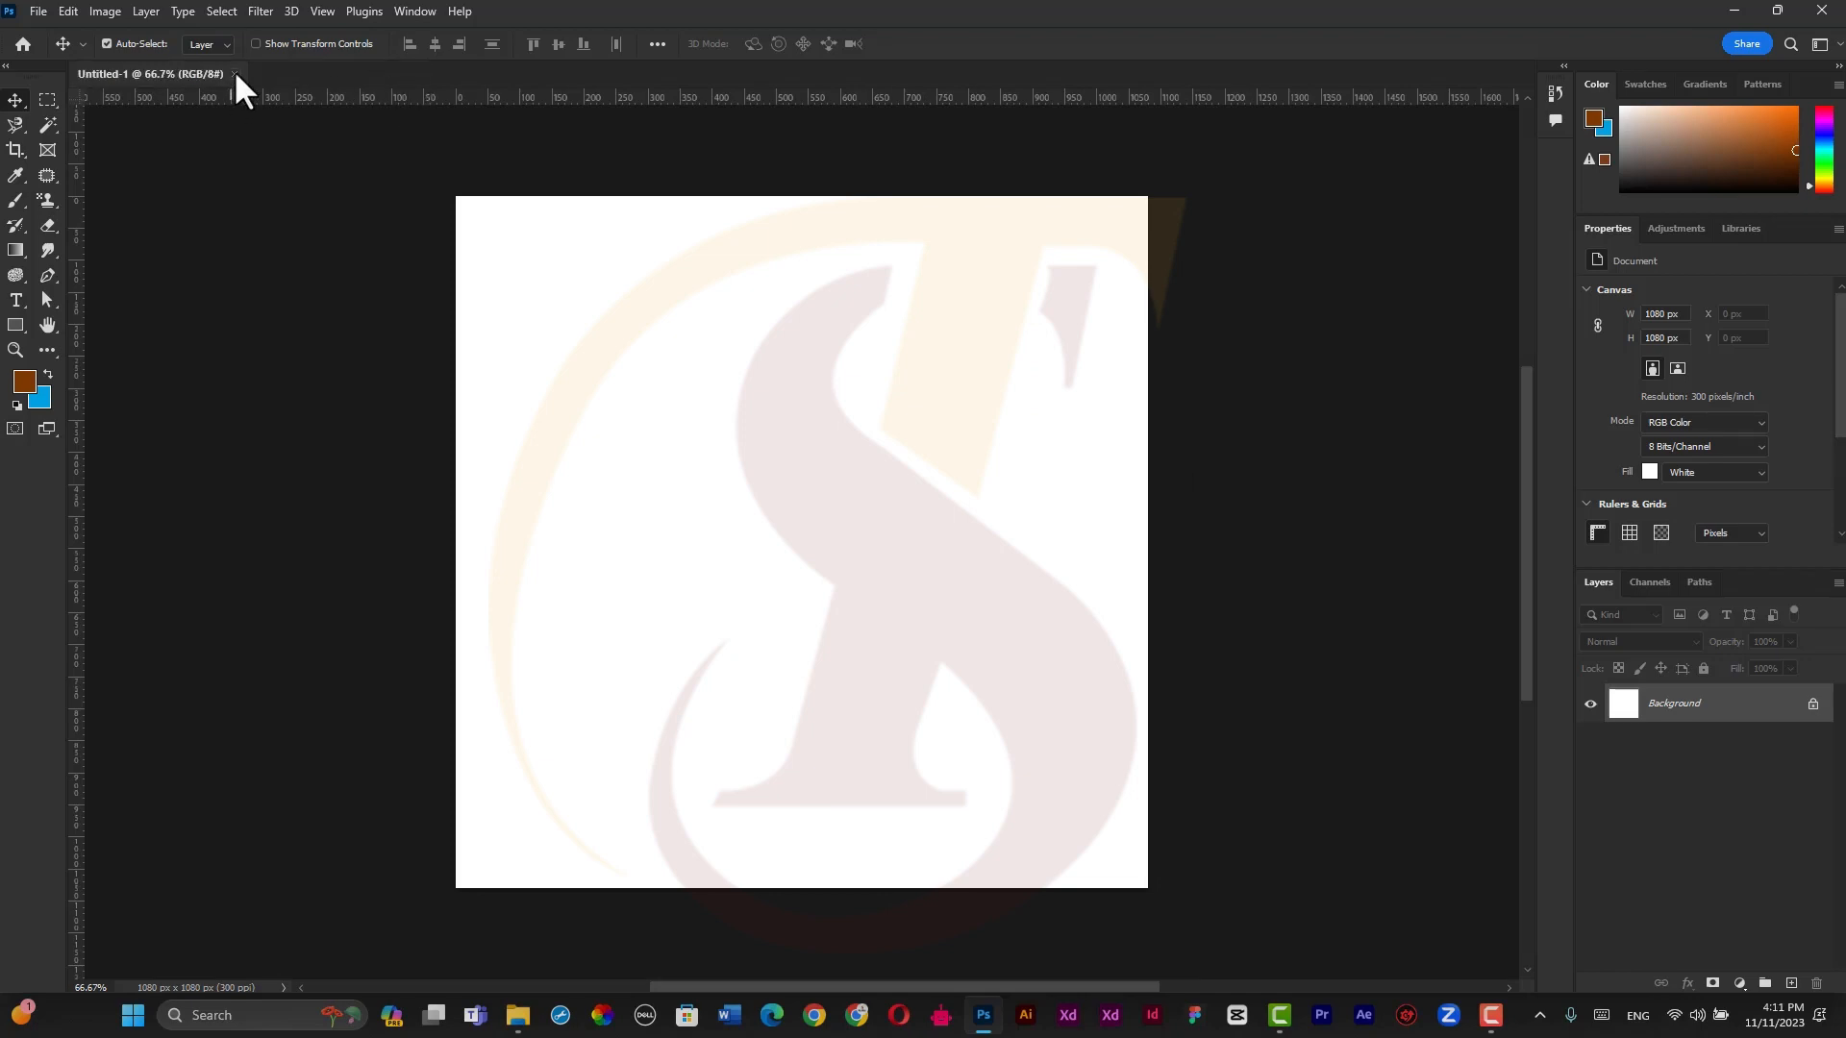
{"action": "left_click", "coordinate": [234, 74]}
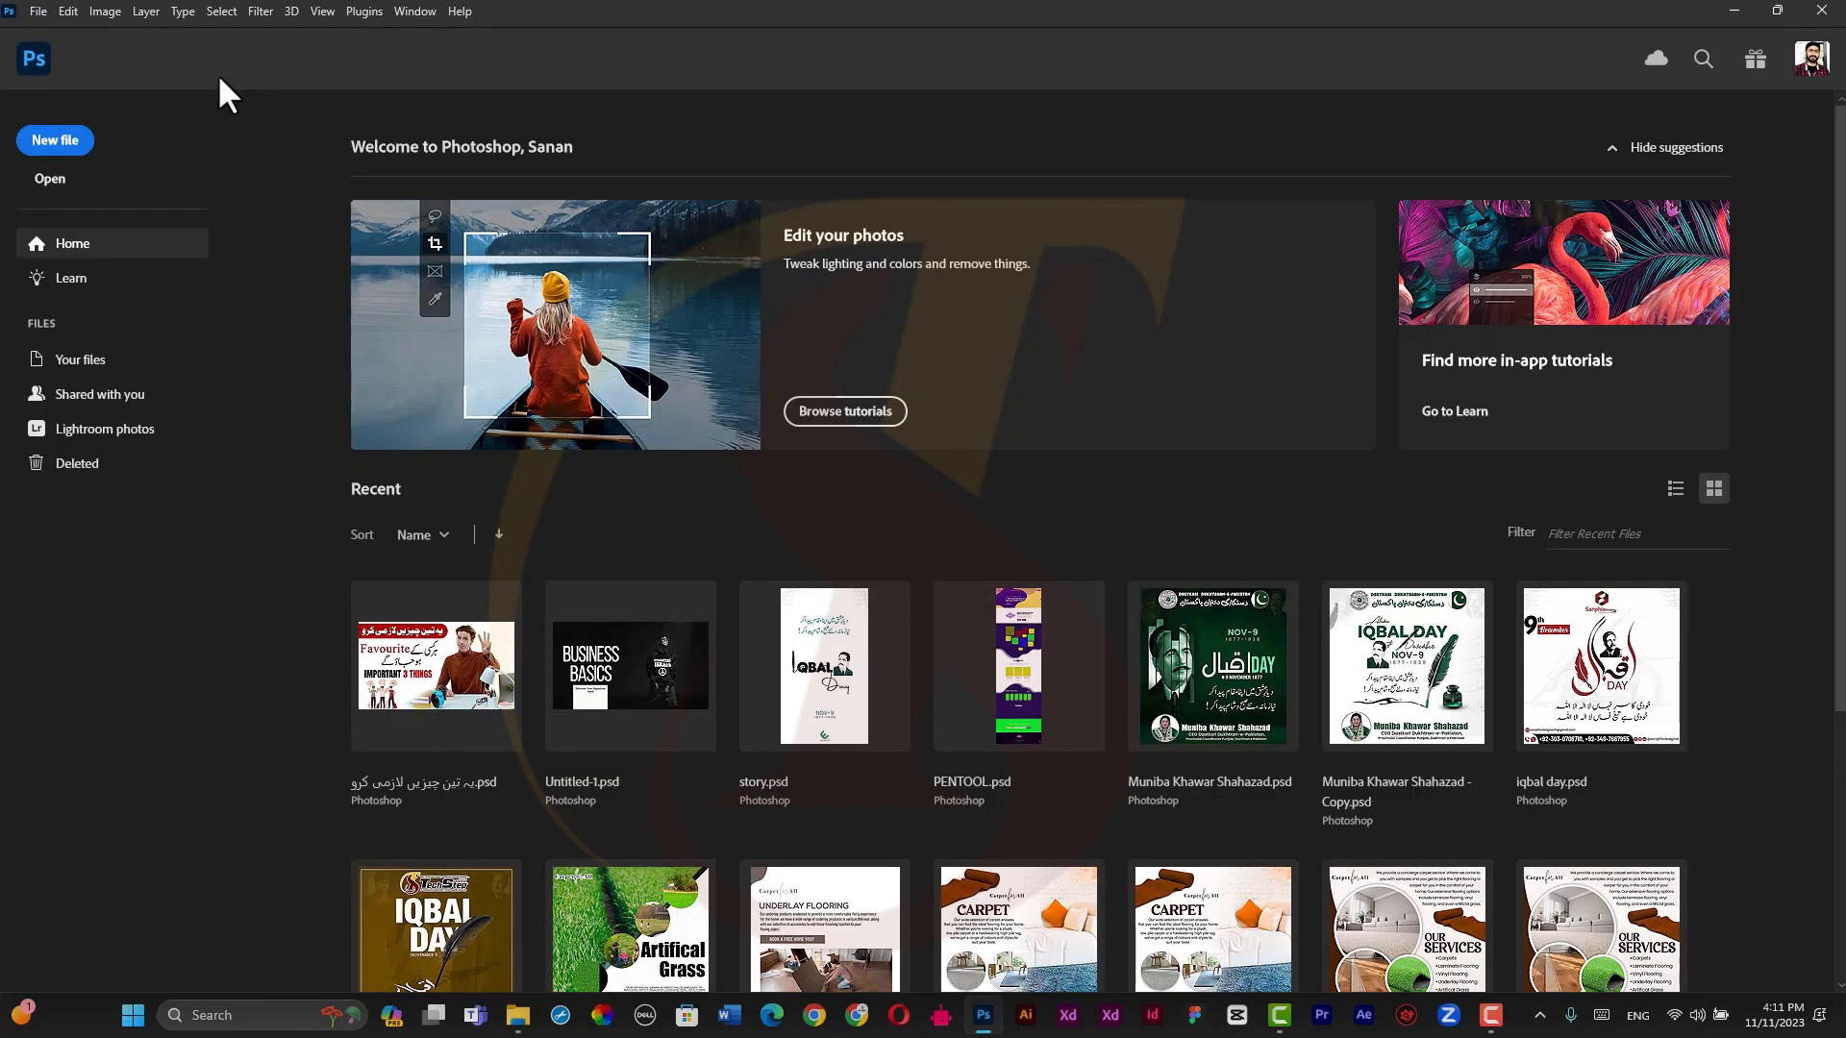
{"action": "left_click", "coordinate": [1675, 489]}
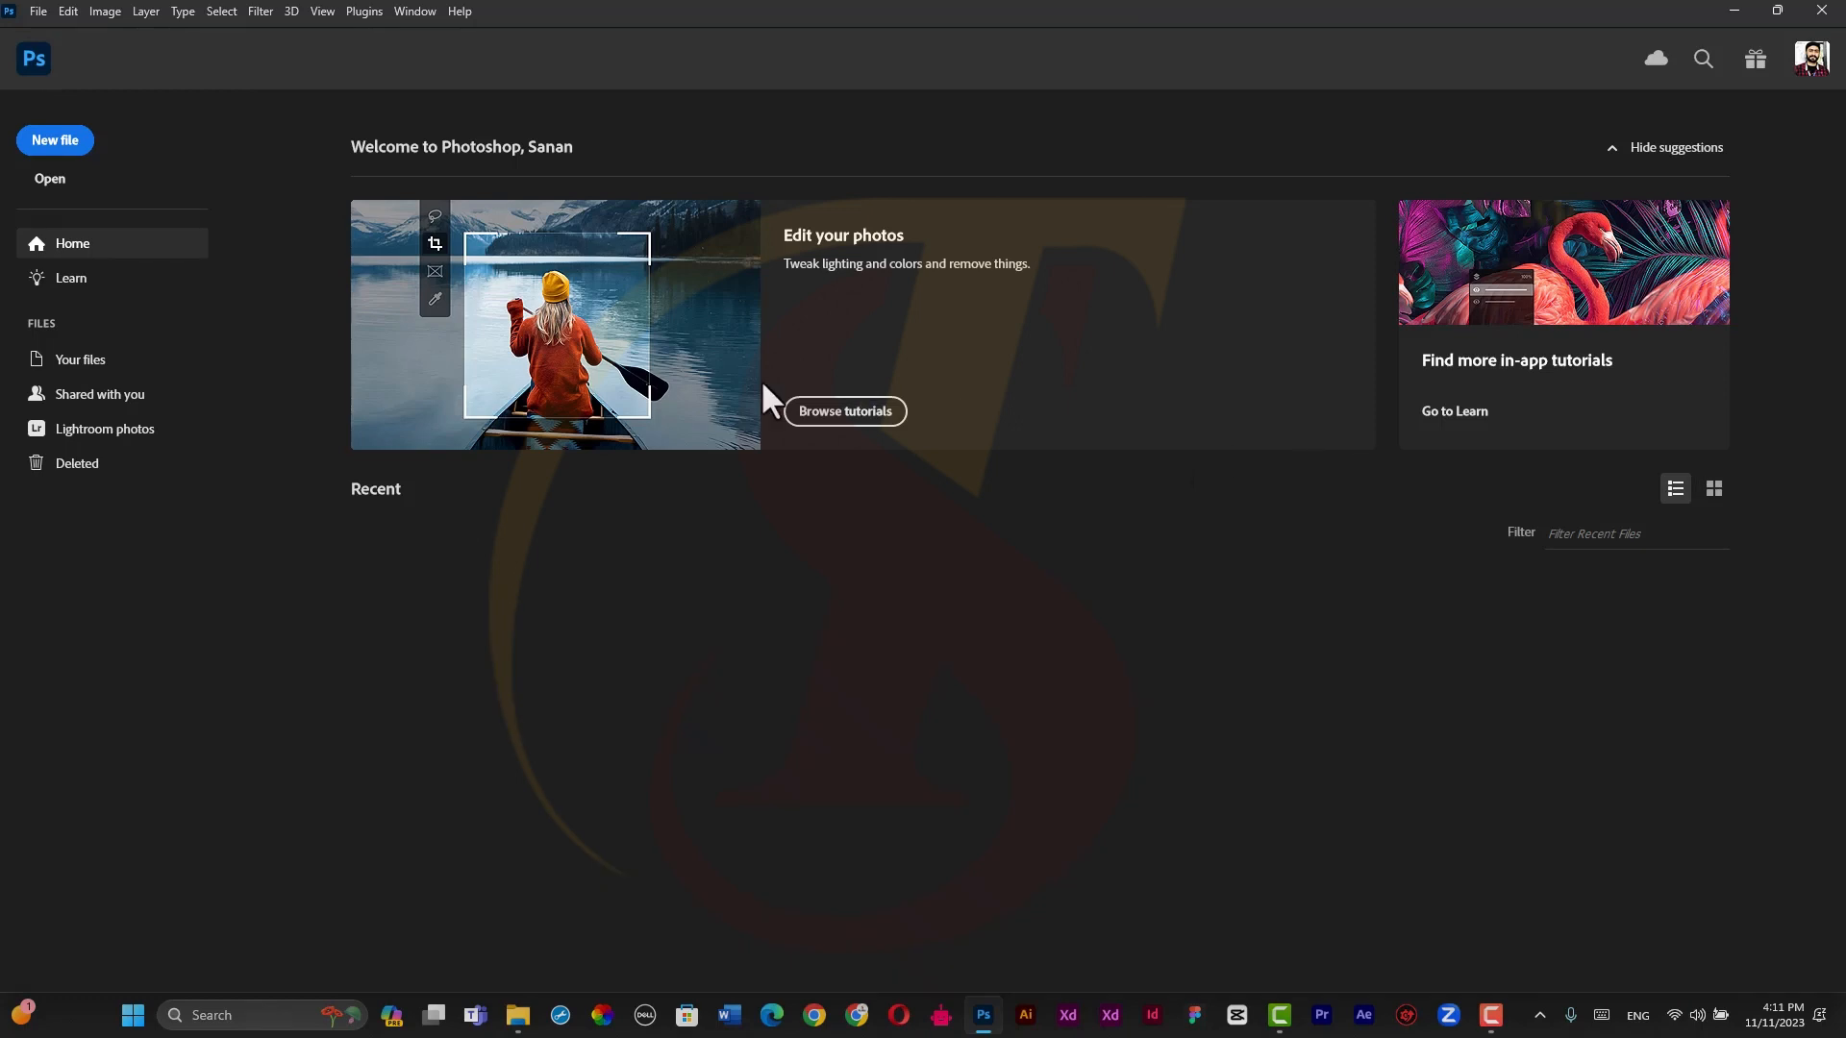
{"action": "left_click", "coordinate": [38, 11]}
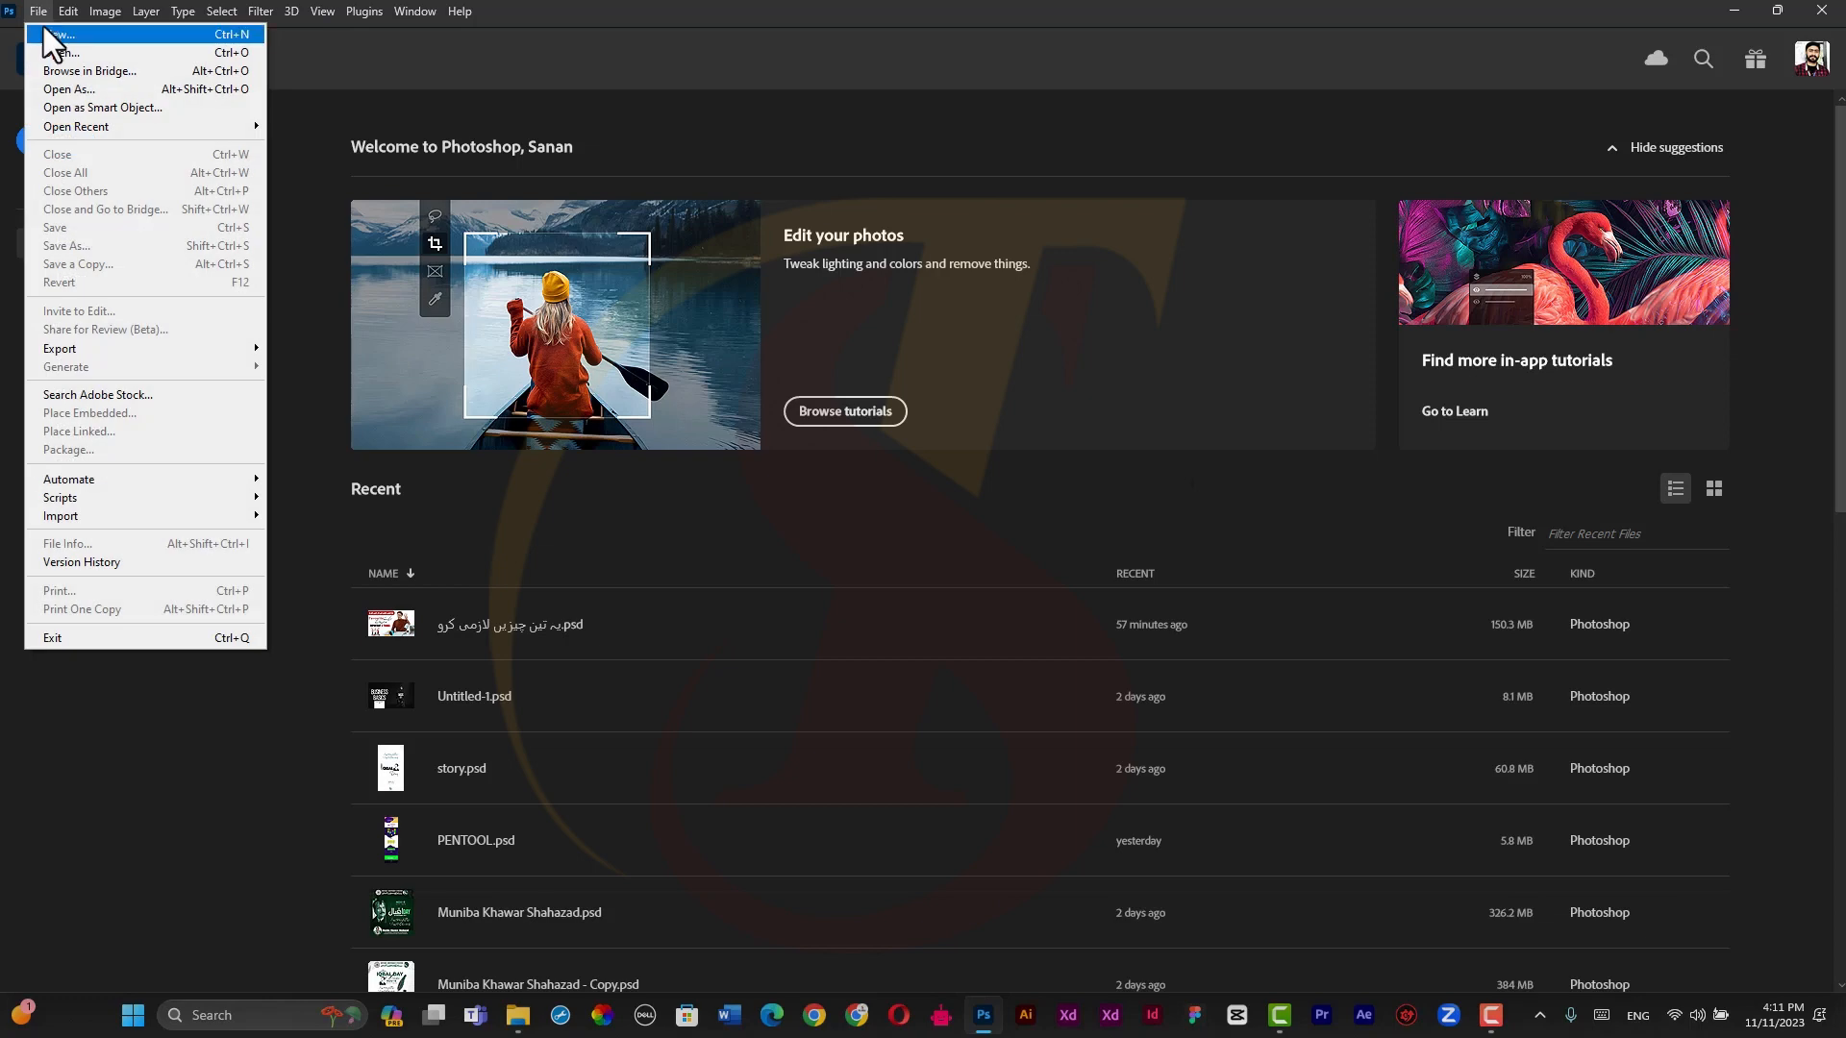
{"action": "left_click", "coordinate": [45, 32]}
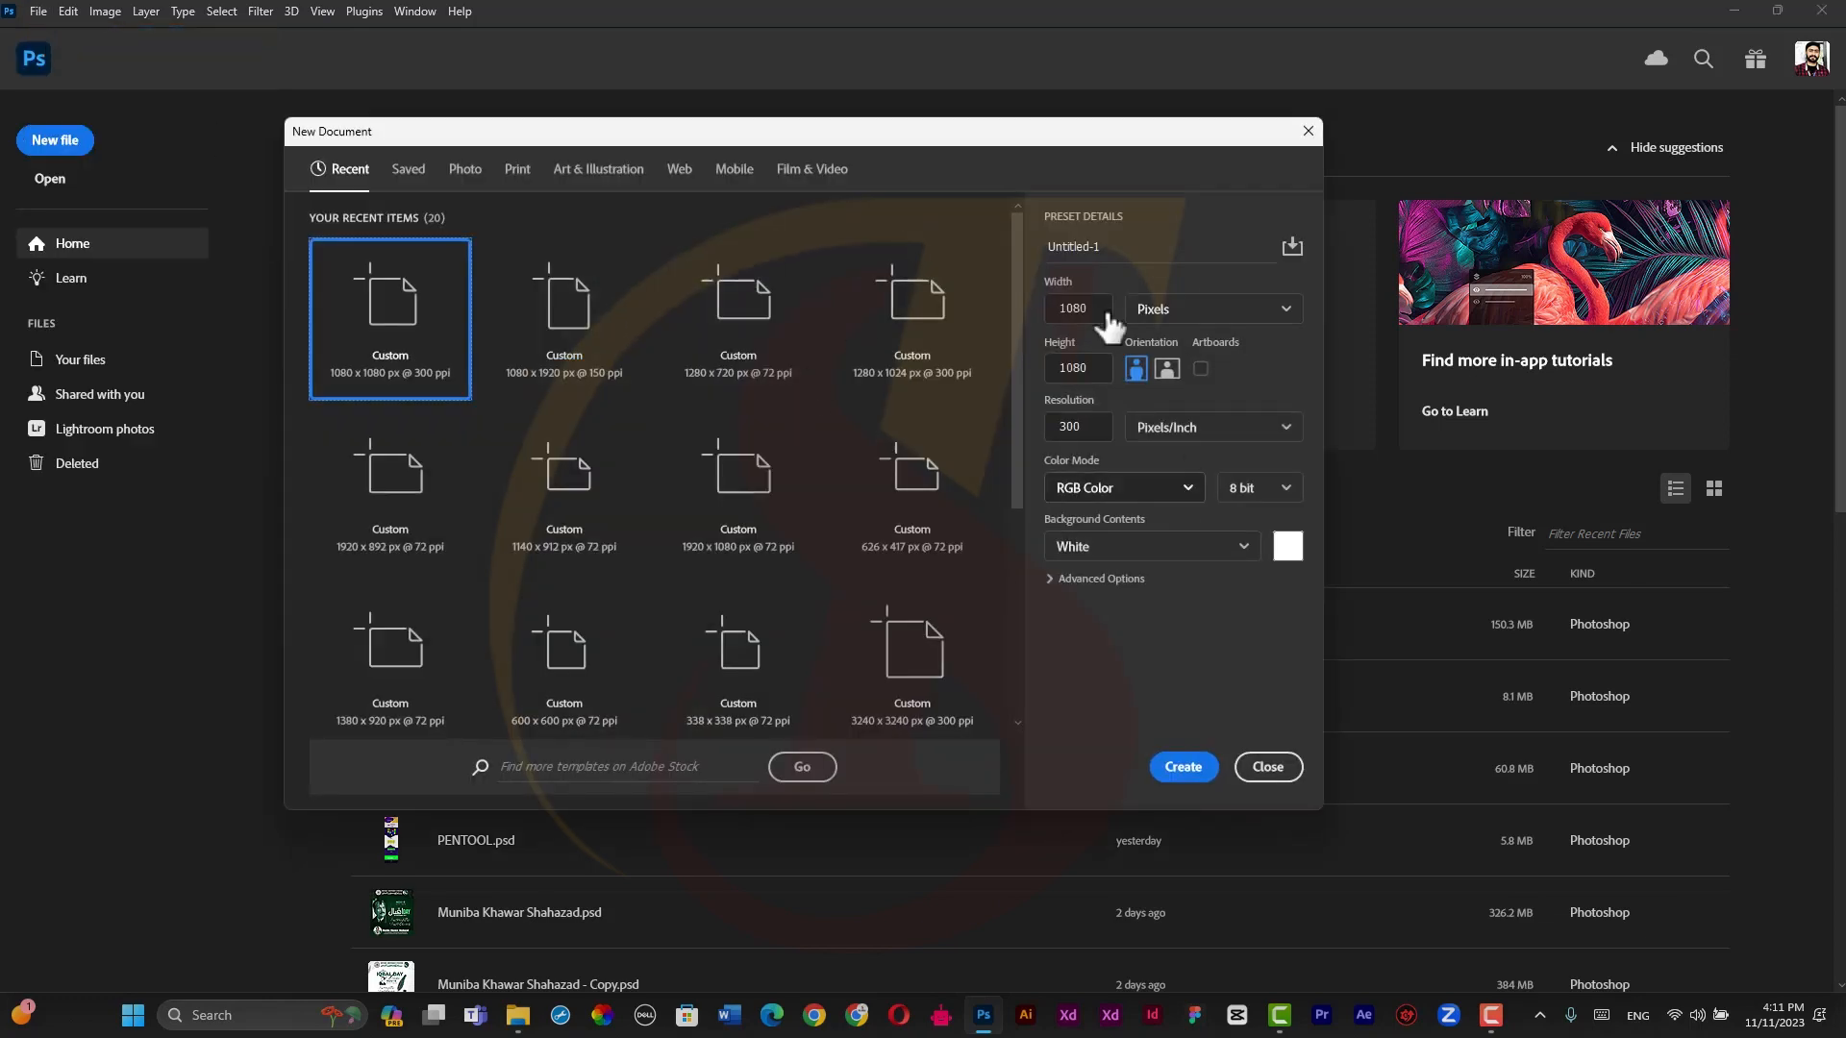
{"action": "left_click", "coordinate": [1308, 132]}
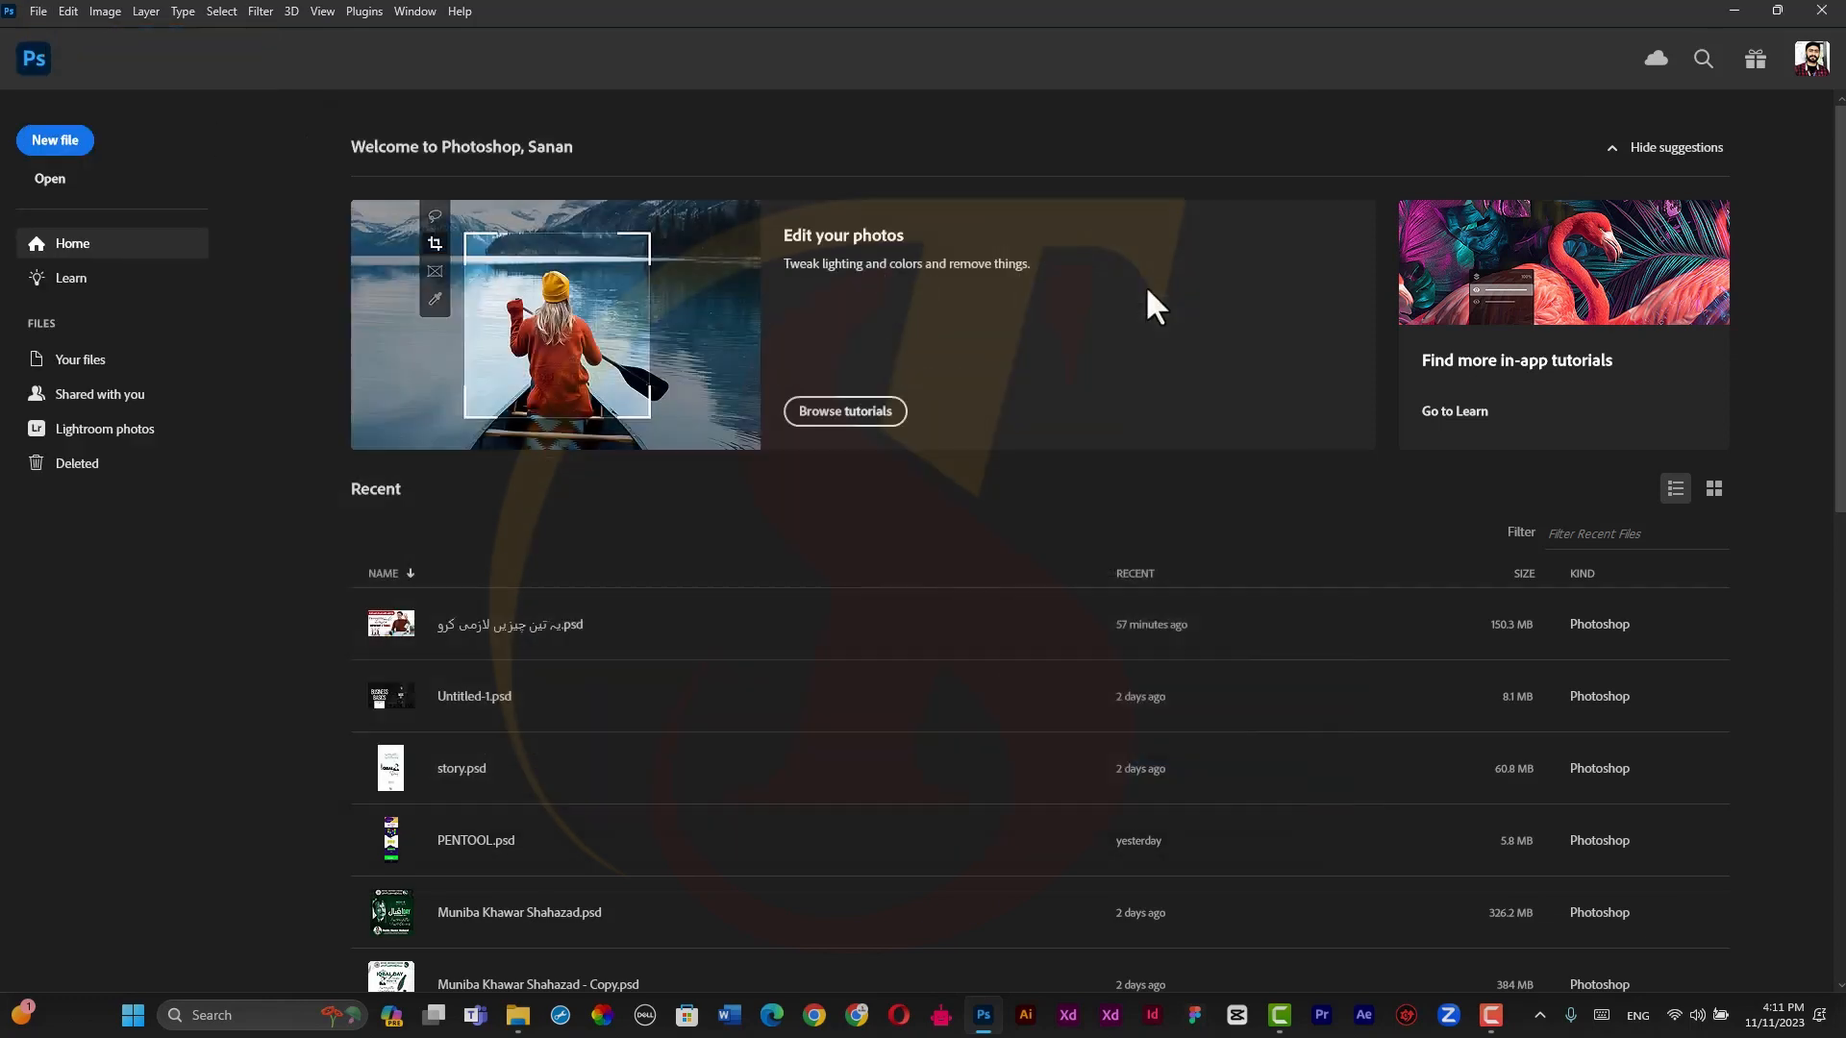
{"action": "key", "text": "ctrl+n"}
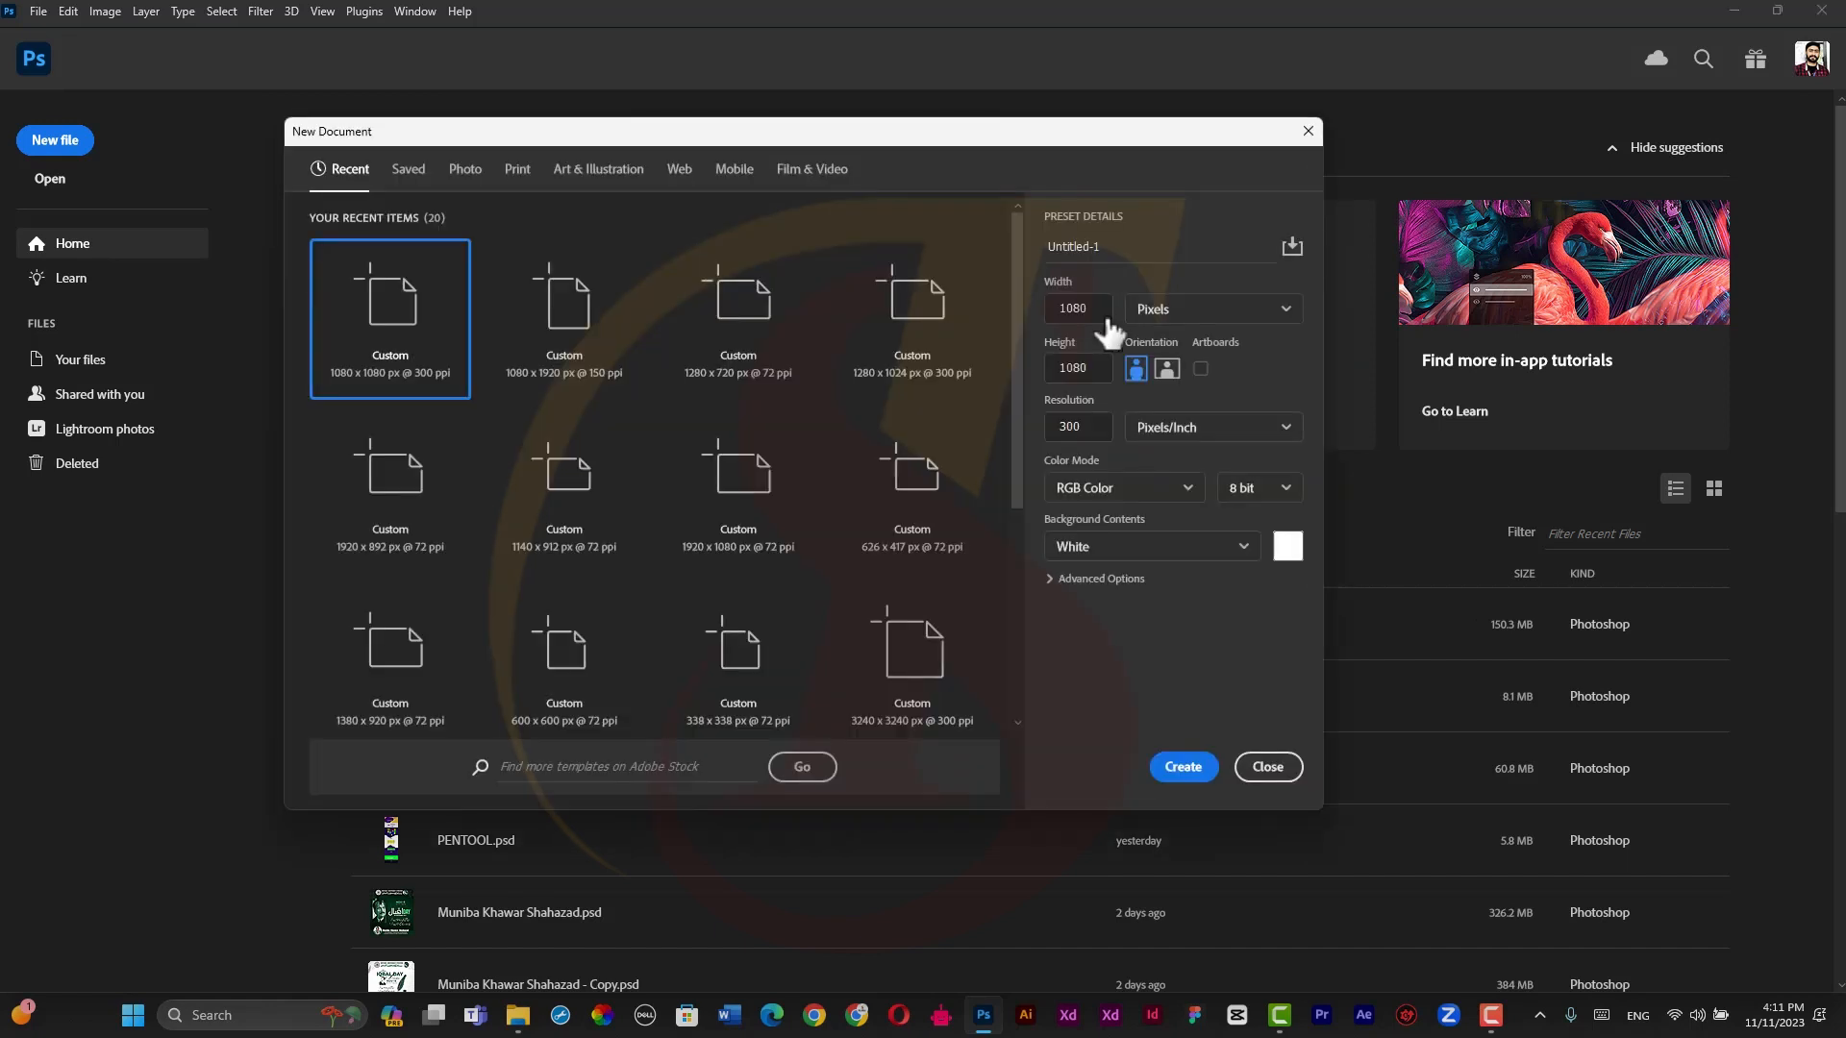
{"action": "left_click", "coordinate": [1307, 130]}
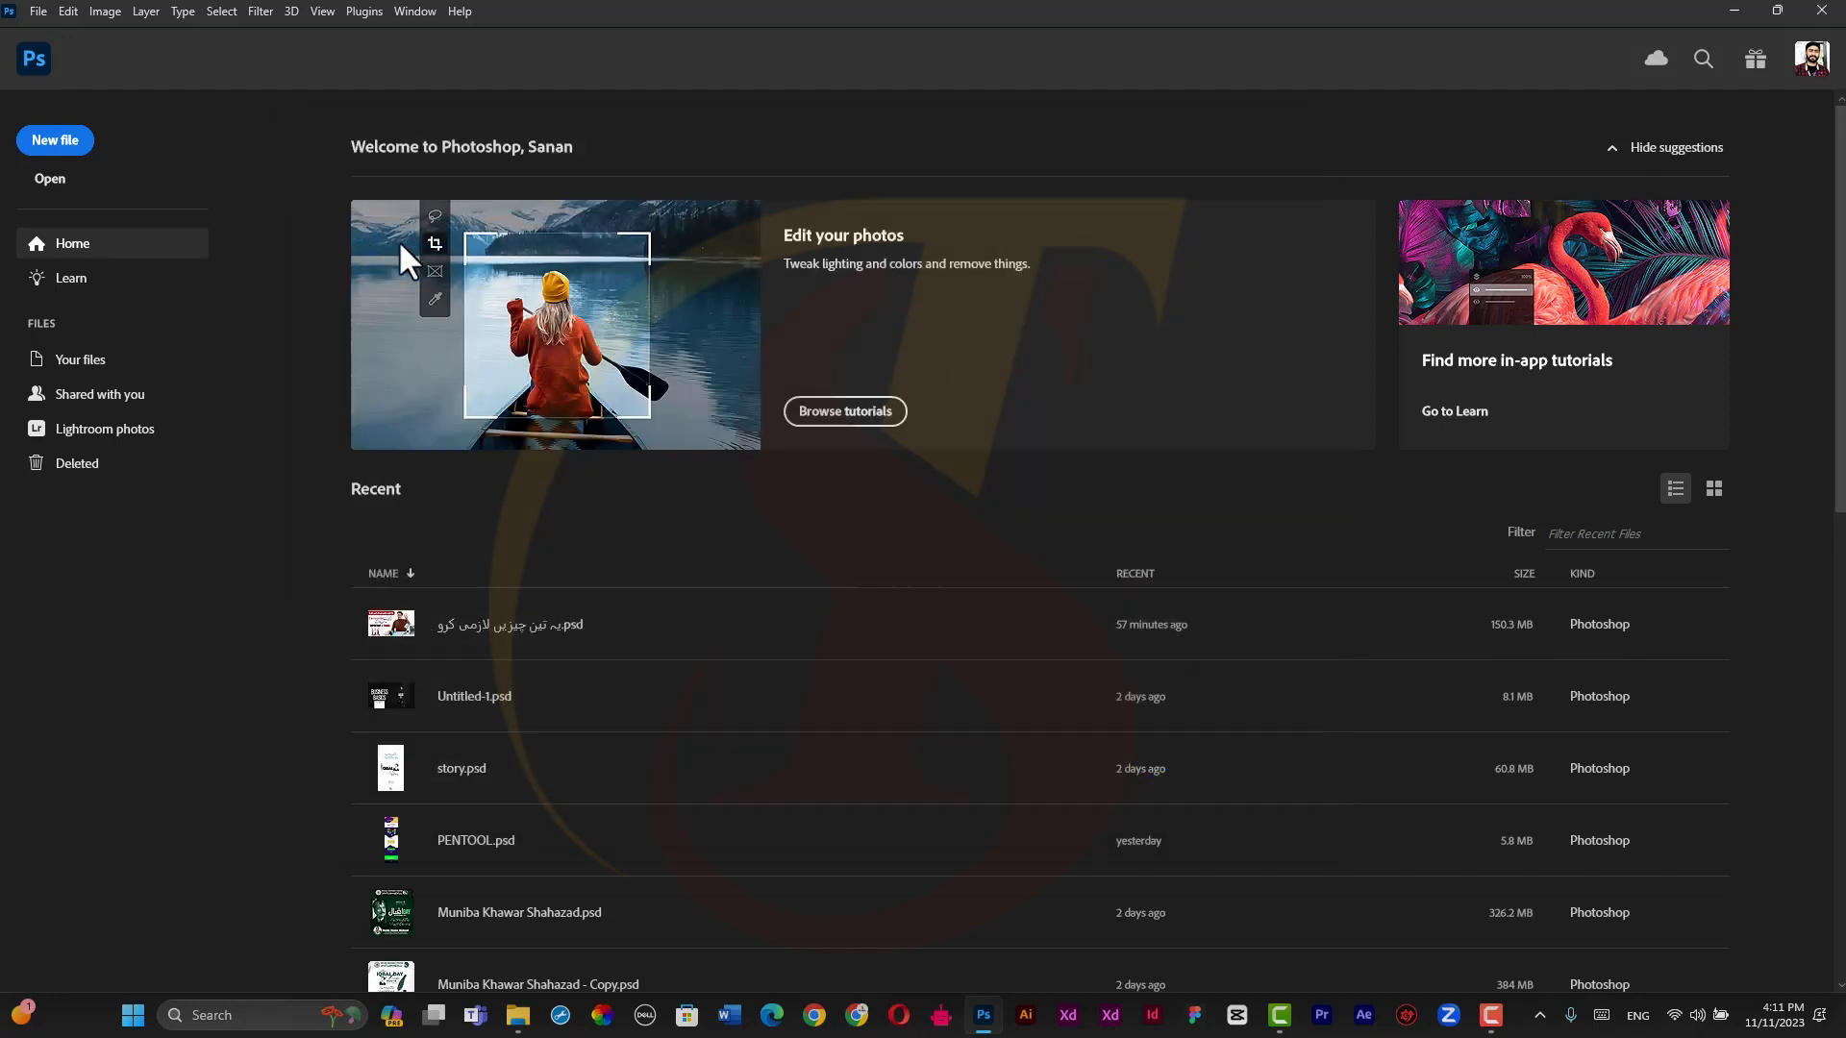
{"action": "key", "text": "ctrl+n"}
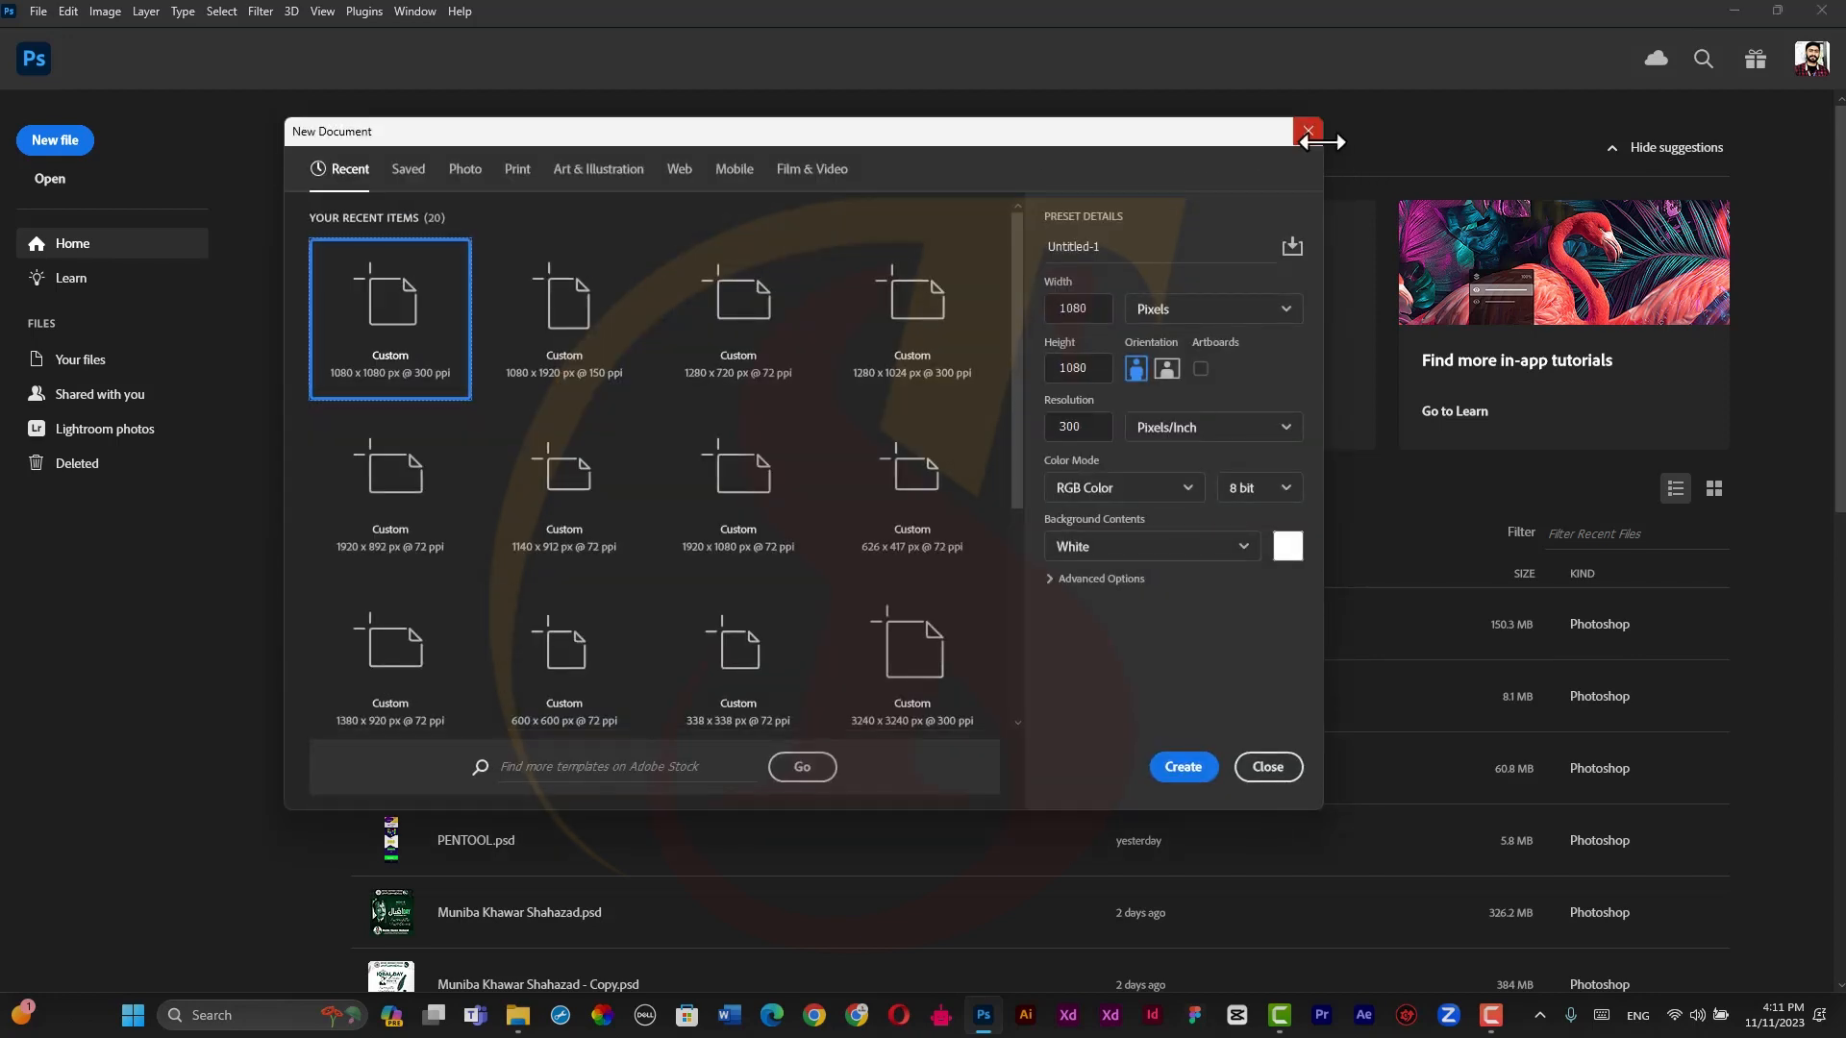
{"action": "left_click", "coordinate": [1307, 132]}
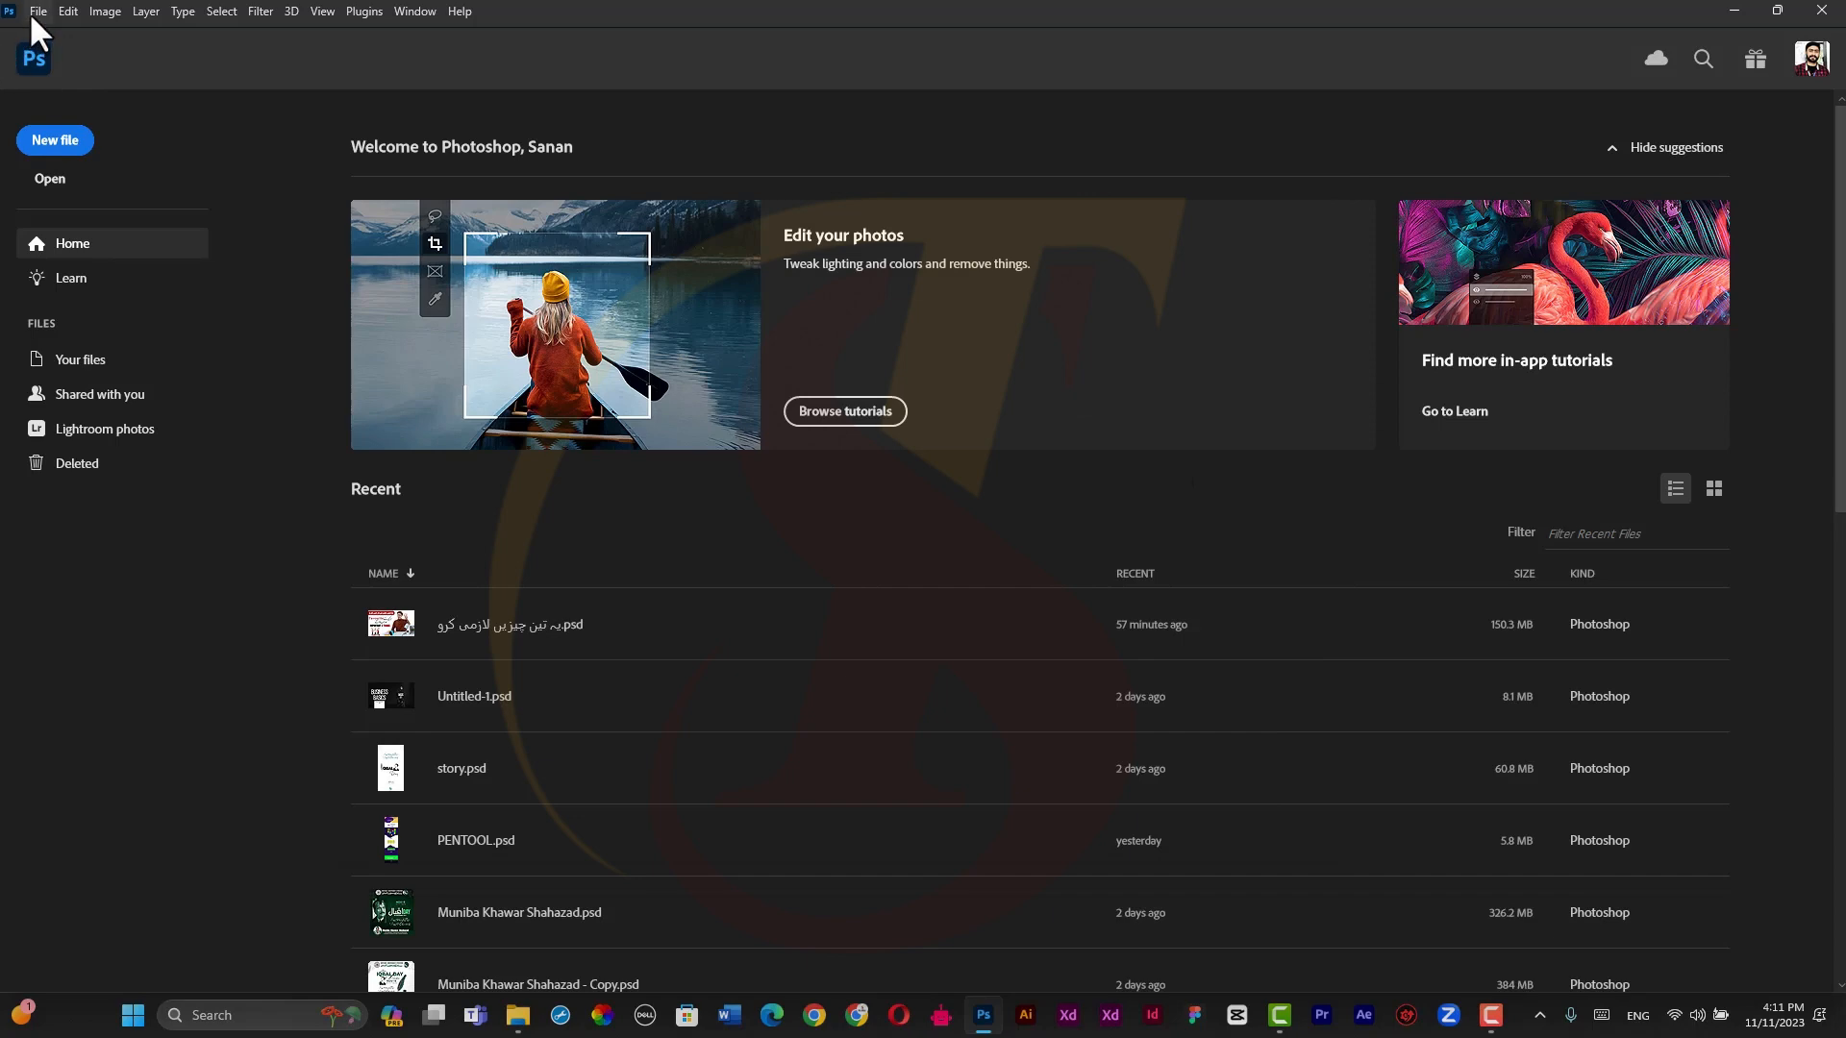
{"action": "left_click", "coordinate": [57, 142]}
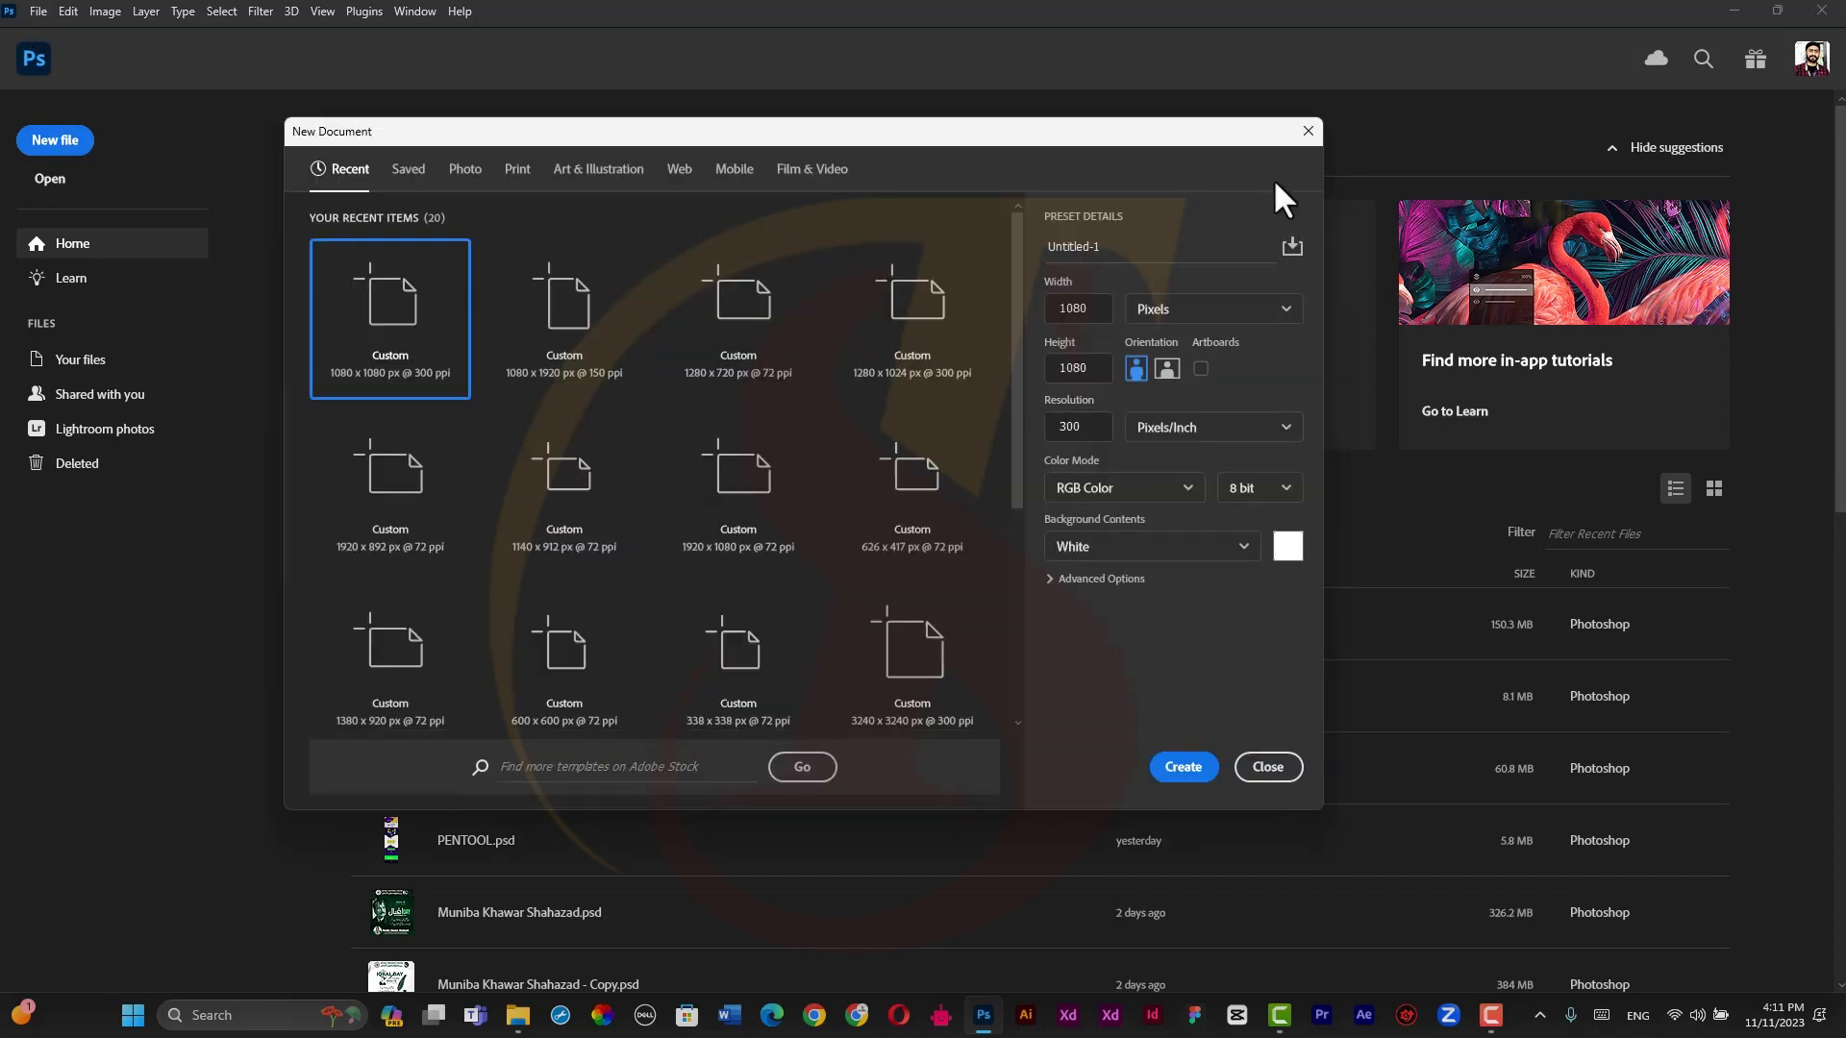
{"action": "left_click", "coordinate": [1307, 132]}
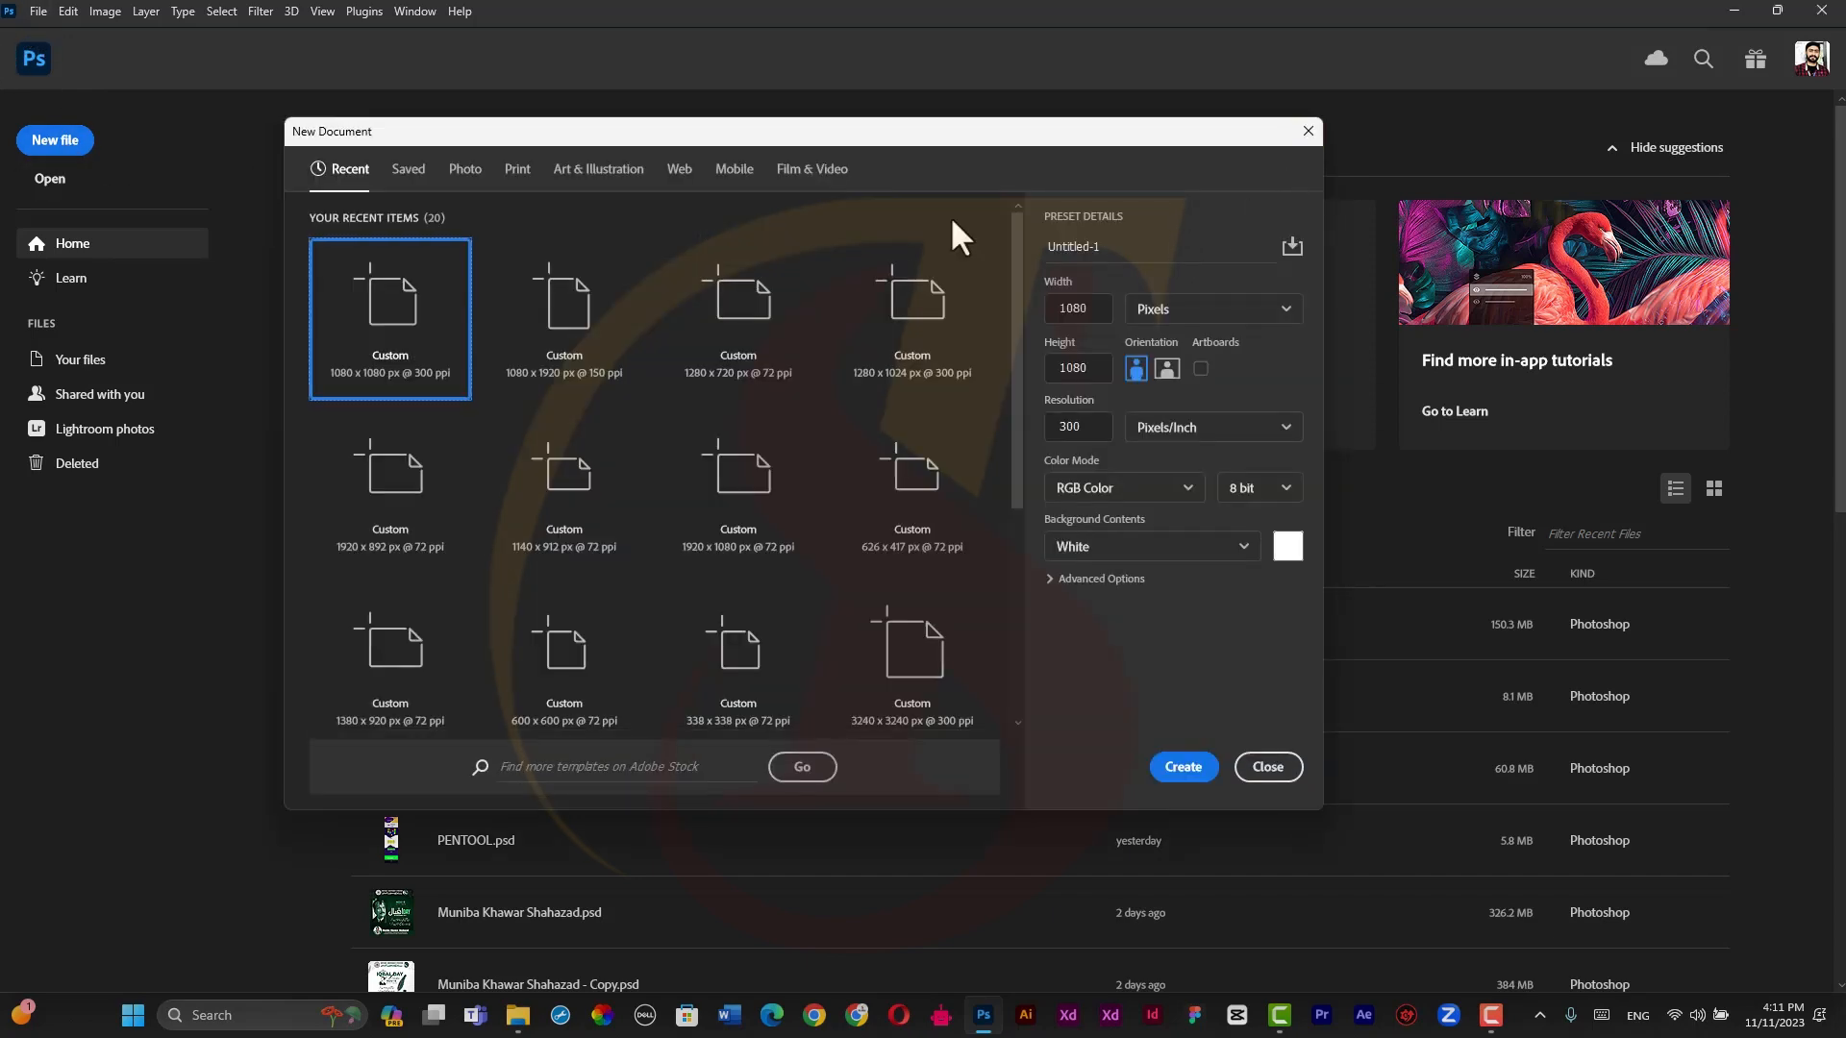
{"action": "key", "text": "ctrl+o"}
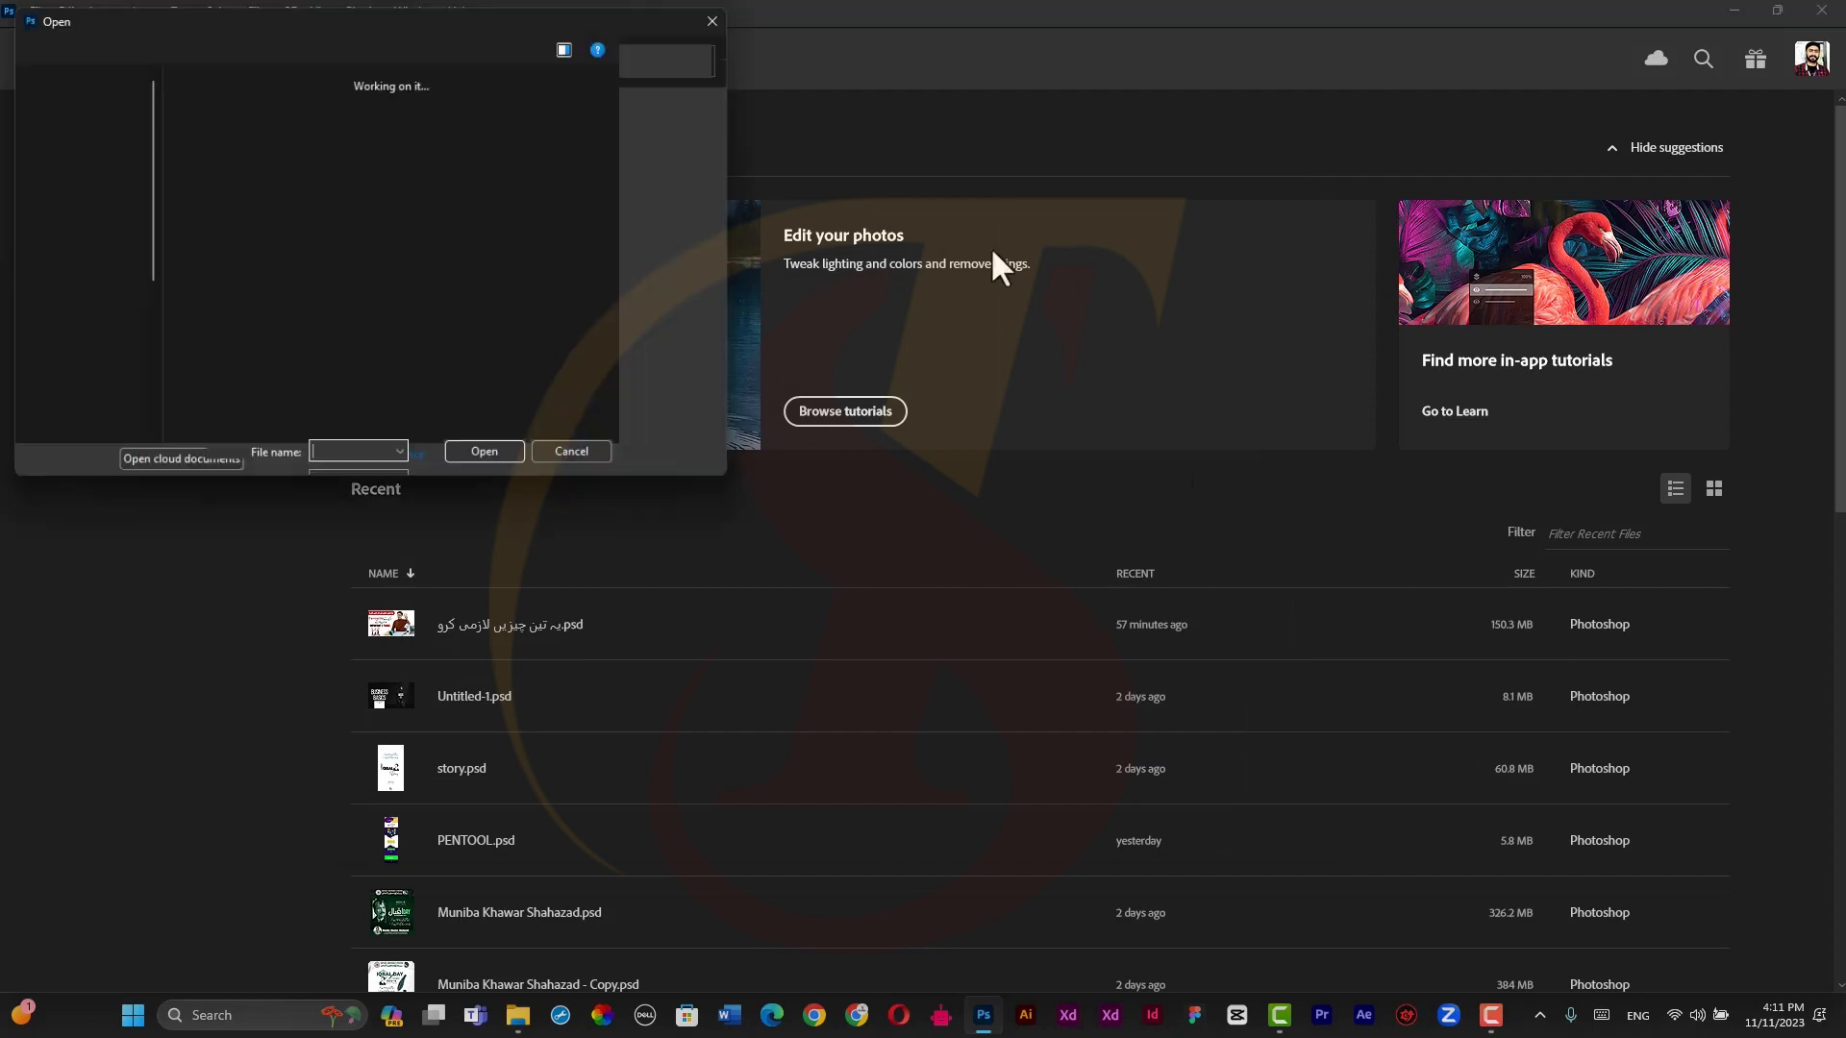
{"action": "left_click", "coordinate": [725, 15]}
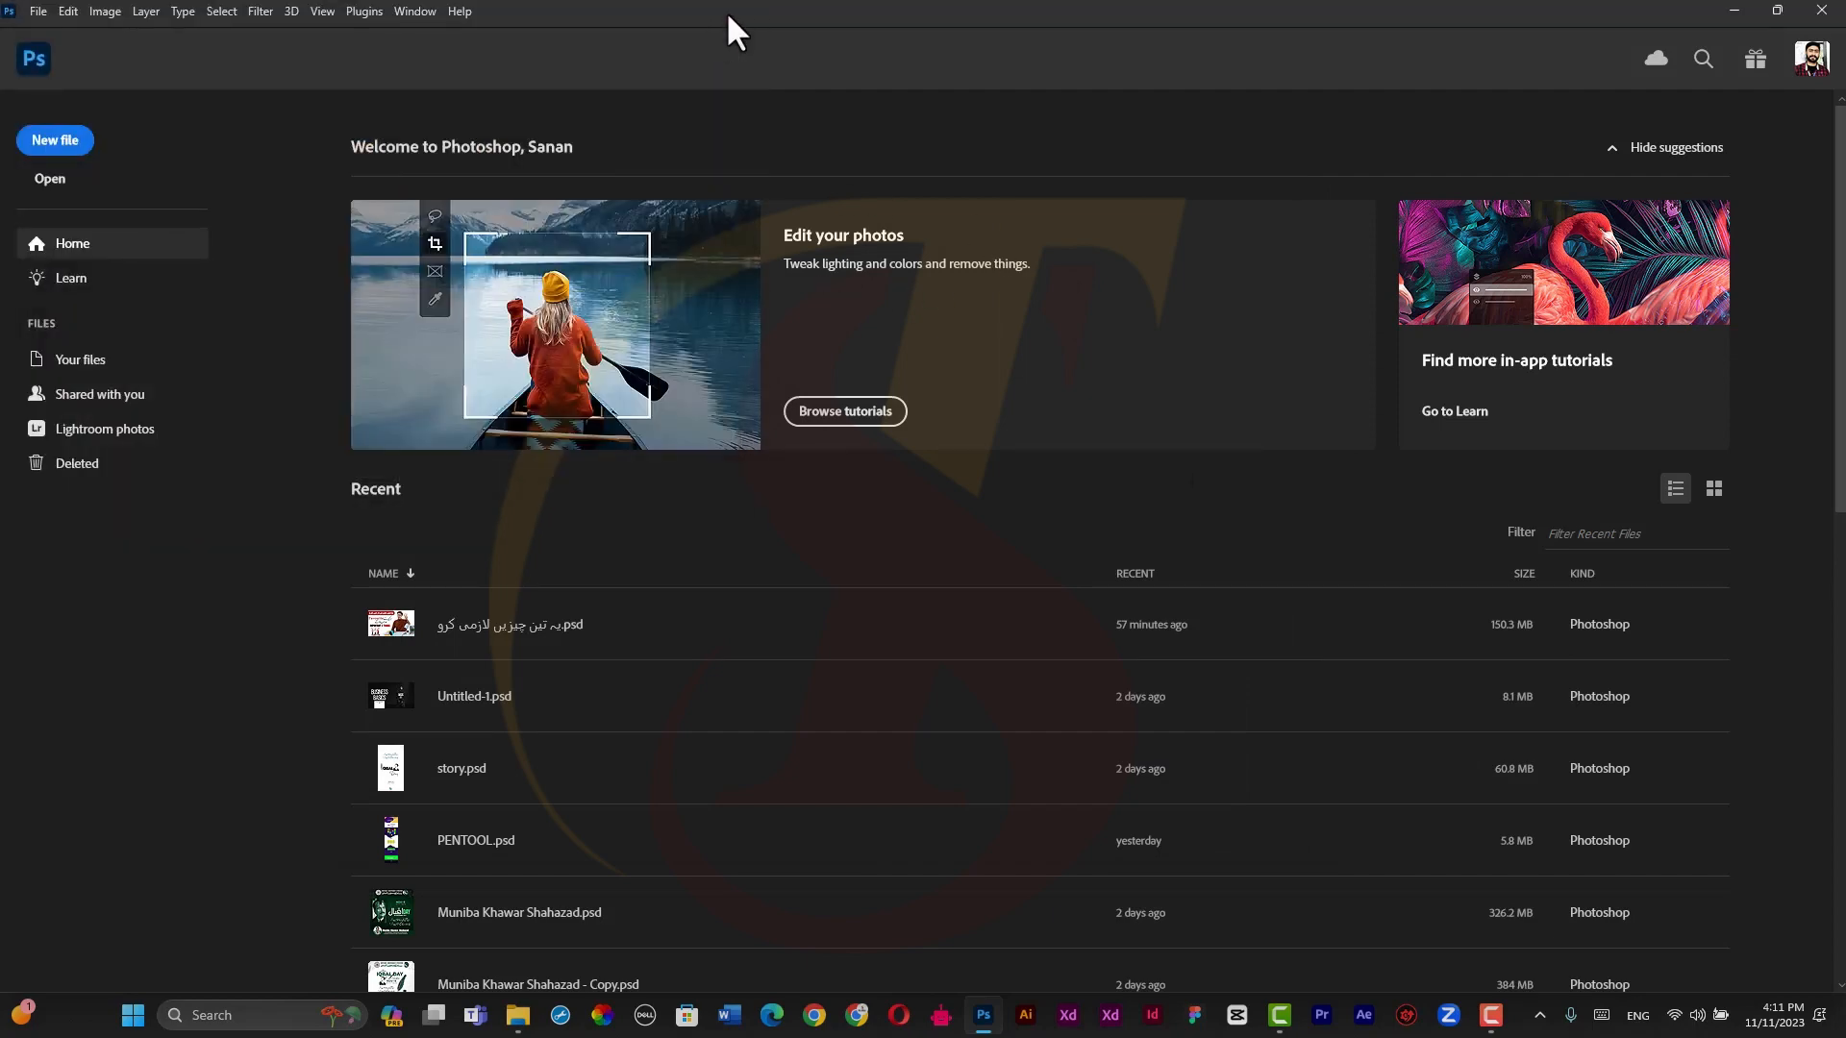
{"action": "key", "text": "ctrl+o"}
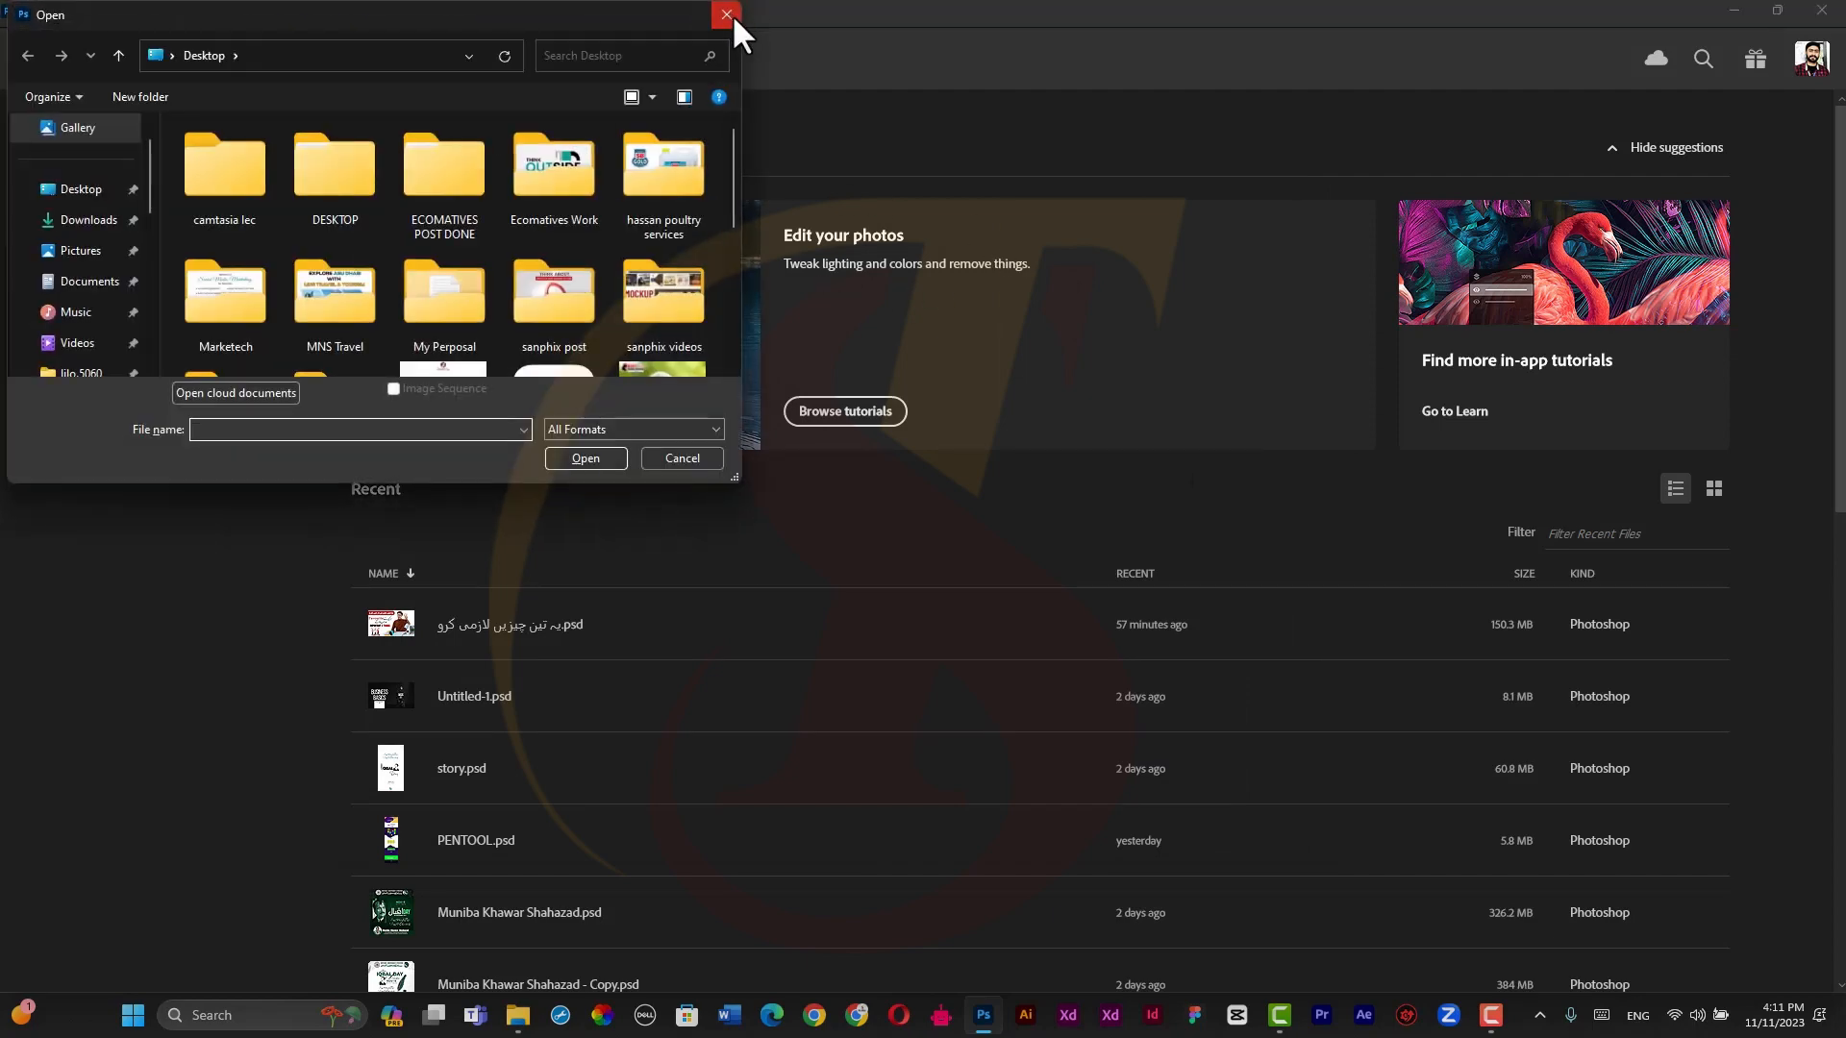
{"action": "left_click", "coordinate": [732, 13]}
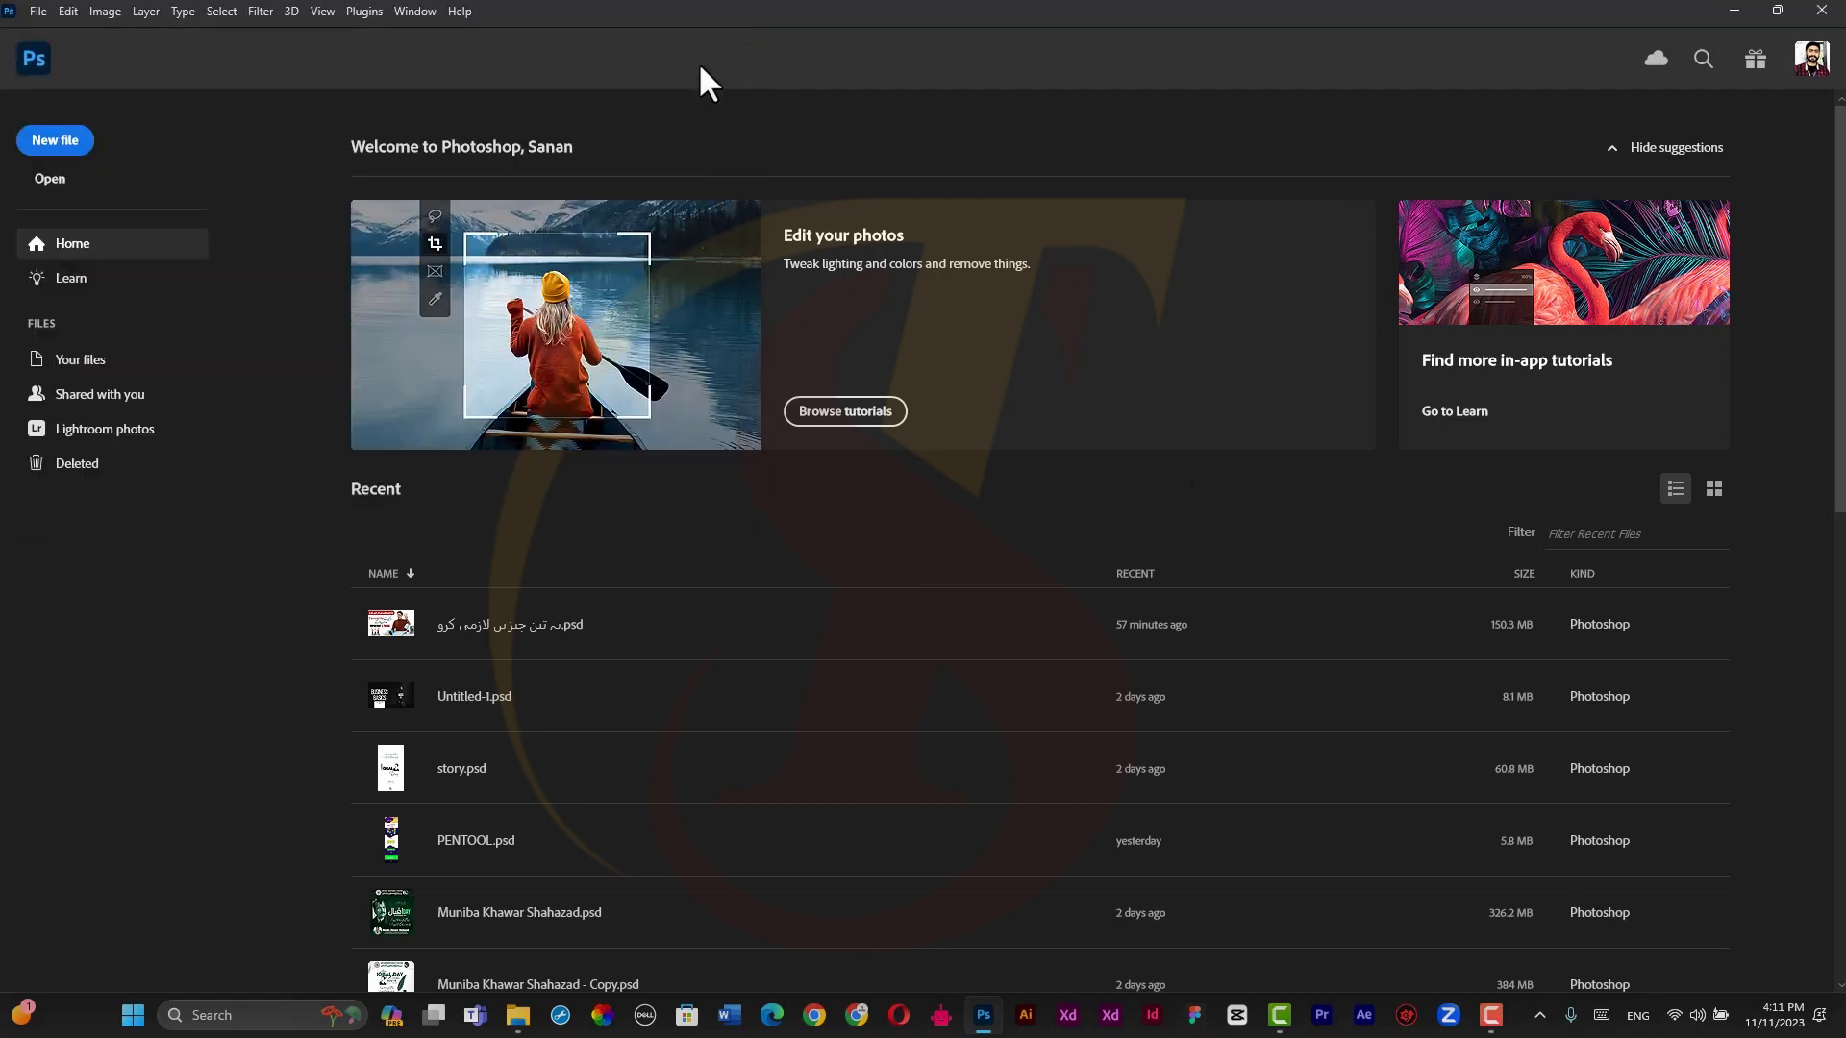
Create a new 1080 x 1080 px document at 300 pixels/inch in RGB Color with white background contents.
{"action": "left_click", "coordinate": [67, 144]}
{"action": "left_click", "coordinate": [1313, 133]}
{"action": "left_click", "coordinate": [64, 145]}
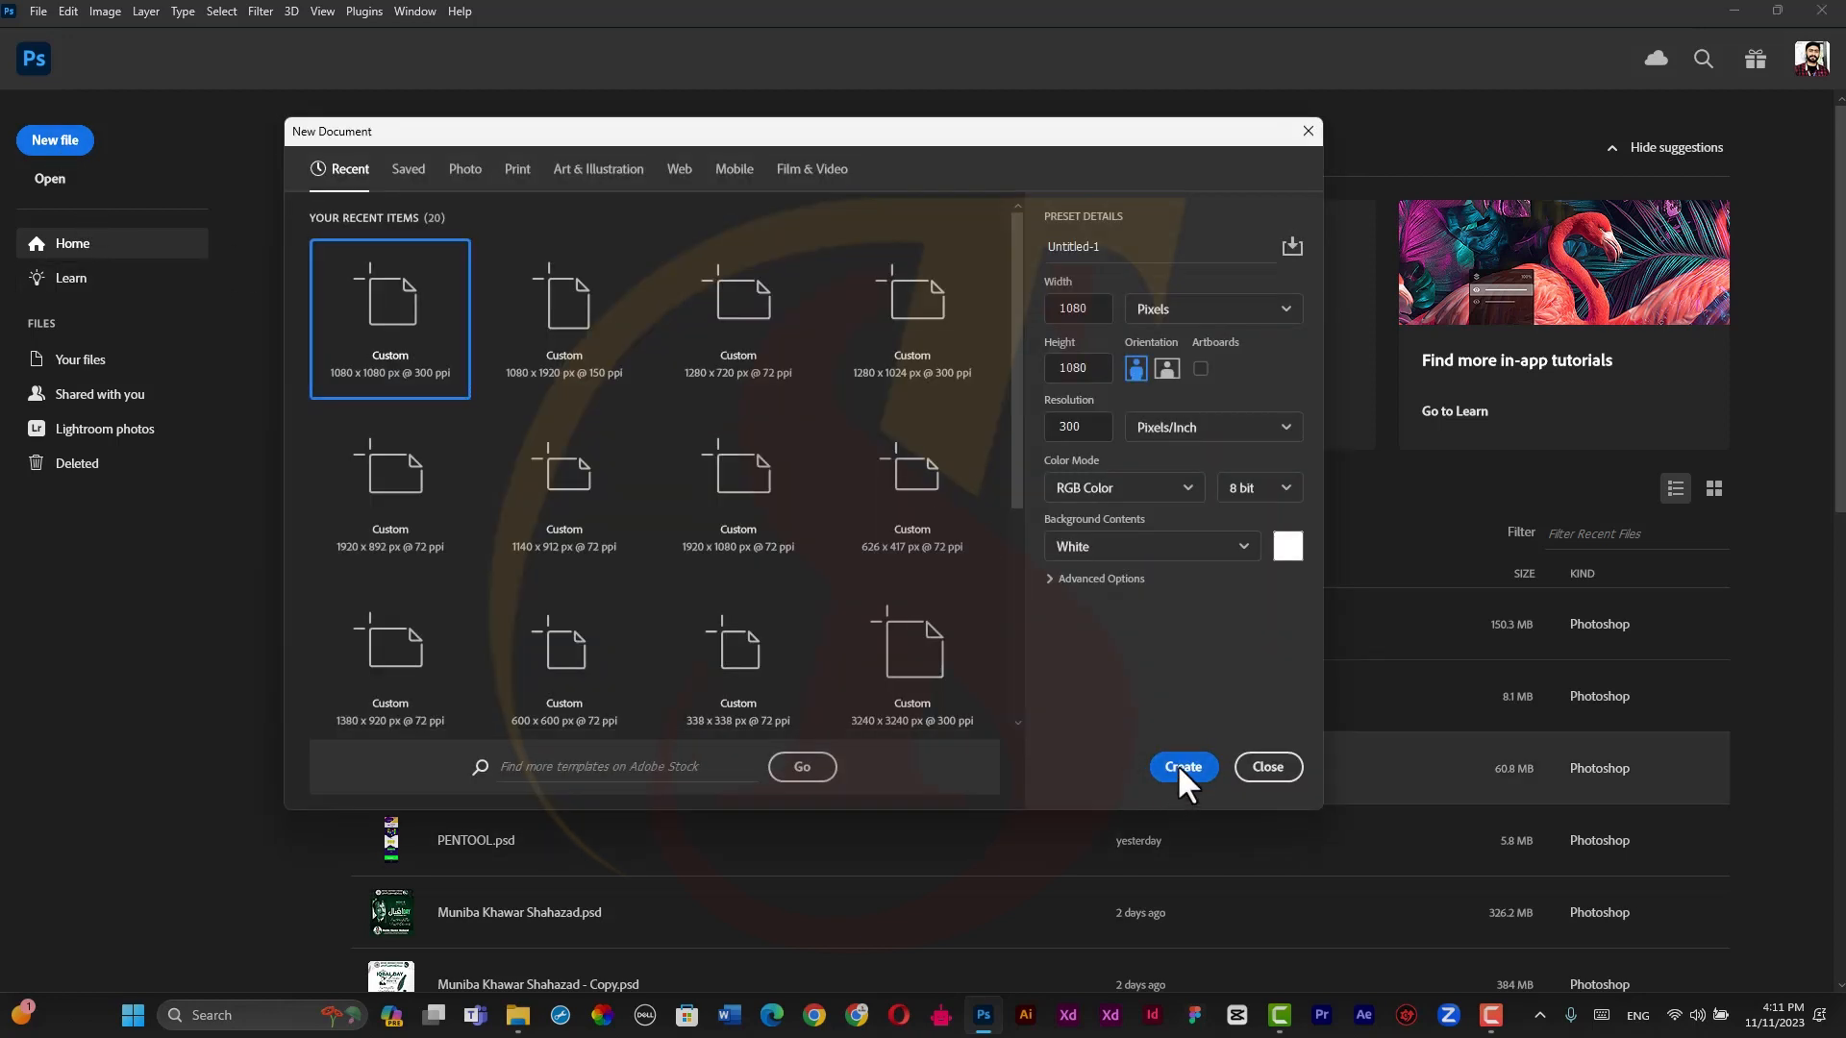
{"action": "left_click", "coordinate": [1177, 764]}
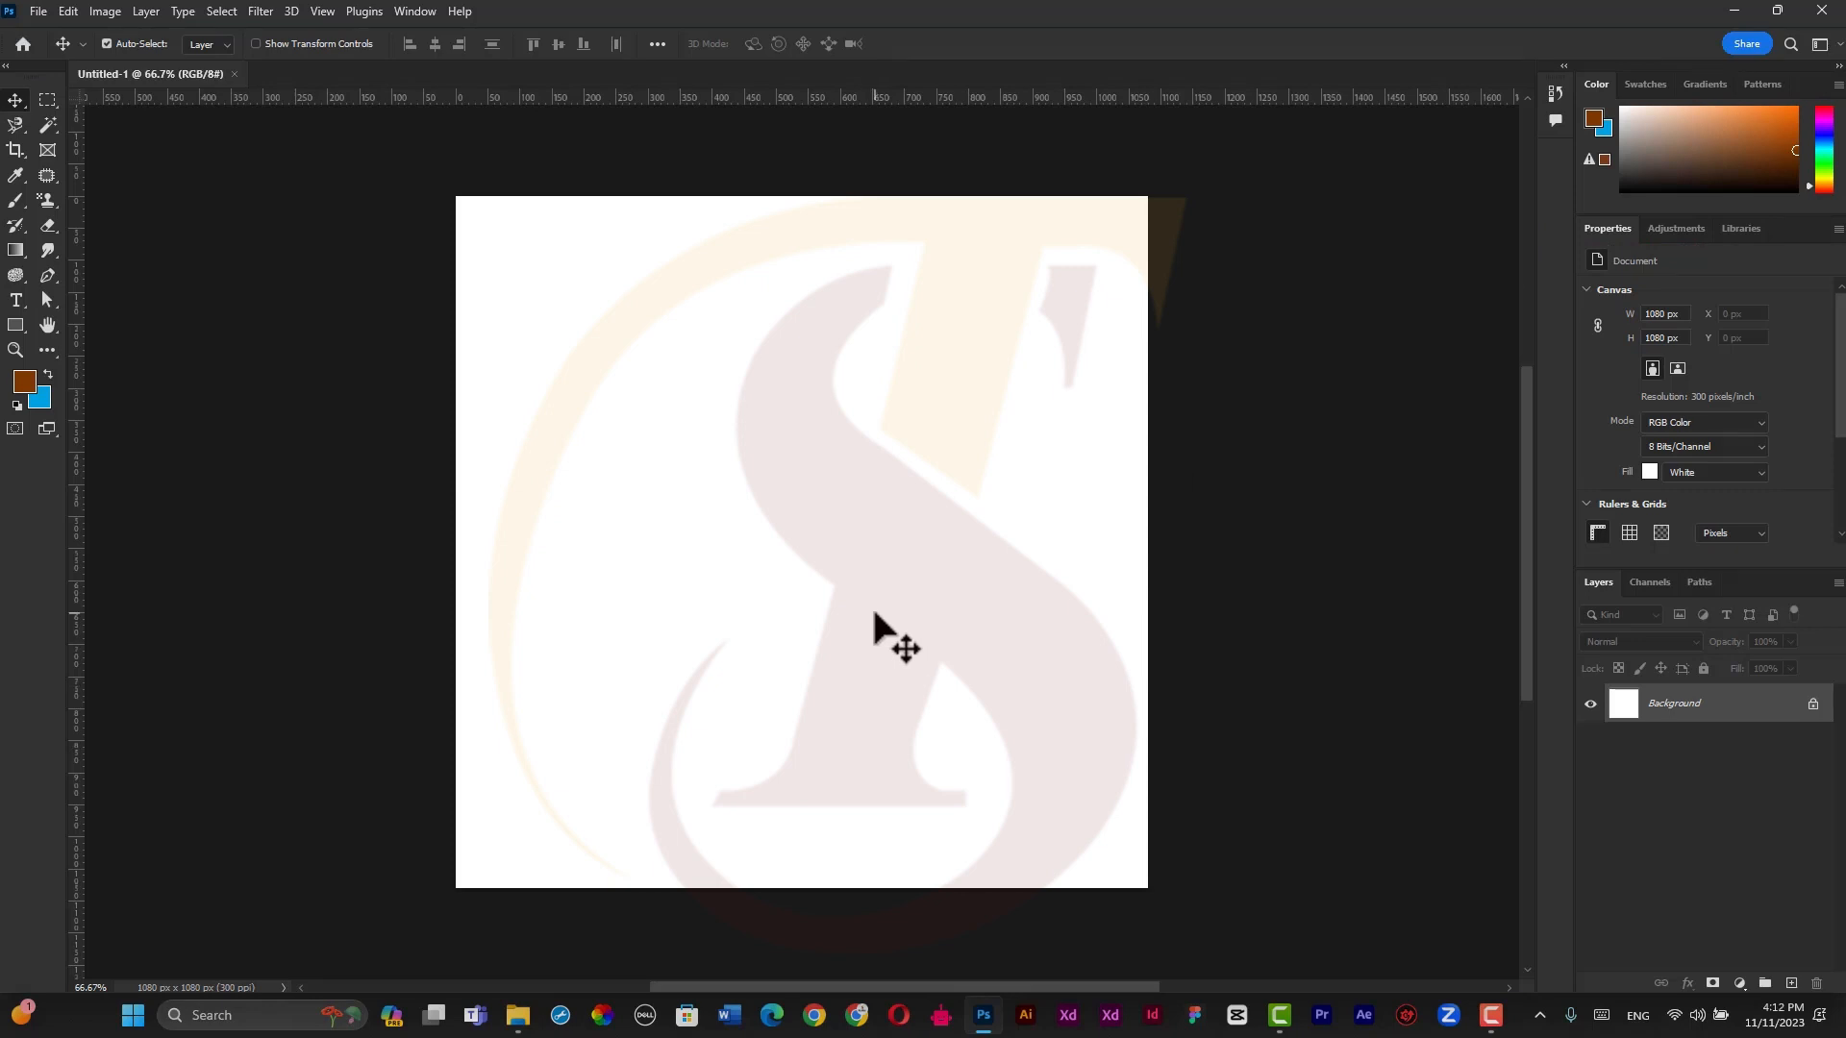
Examine the blank canvas at several magnifications, zooming far in and back out to 2%.
{"action": "key", "text": "ctrl"}
{"action": "key", "text": "ctrl+plus"}
{"action": "key", "text": "ctrl+plus"}
{"action": "key", "text": "ctrl+plus"}
{"action": "key", "text": "ctrl+plus"}
{"action": "key", "text": "ctrl+plus"}
{"action": "key", "text": "ctrl+plus"}
{"action": "key", "text": "ctrl+plus"}
{"action": "key", "text": "ctrl+plus"}
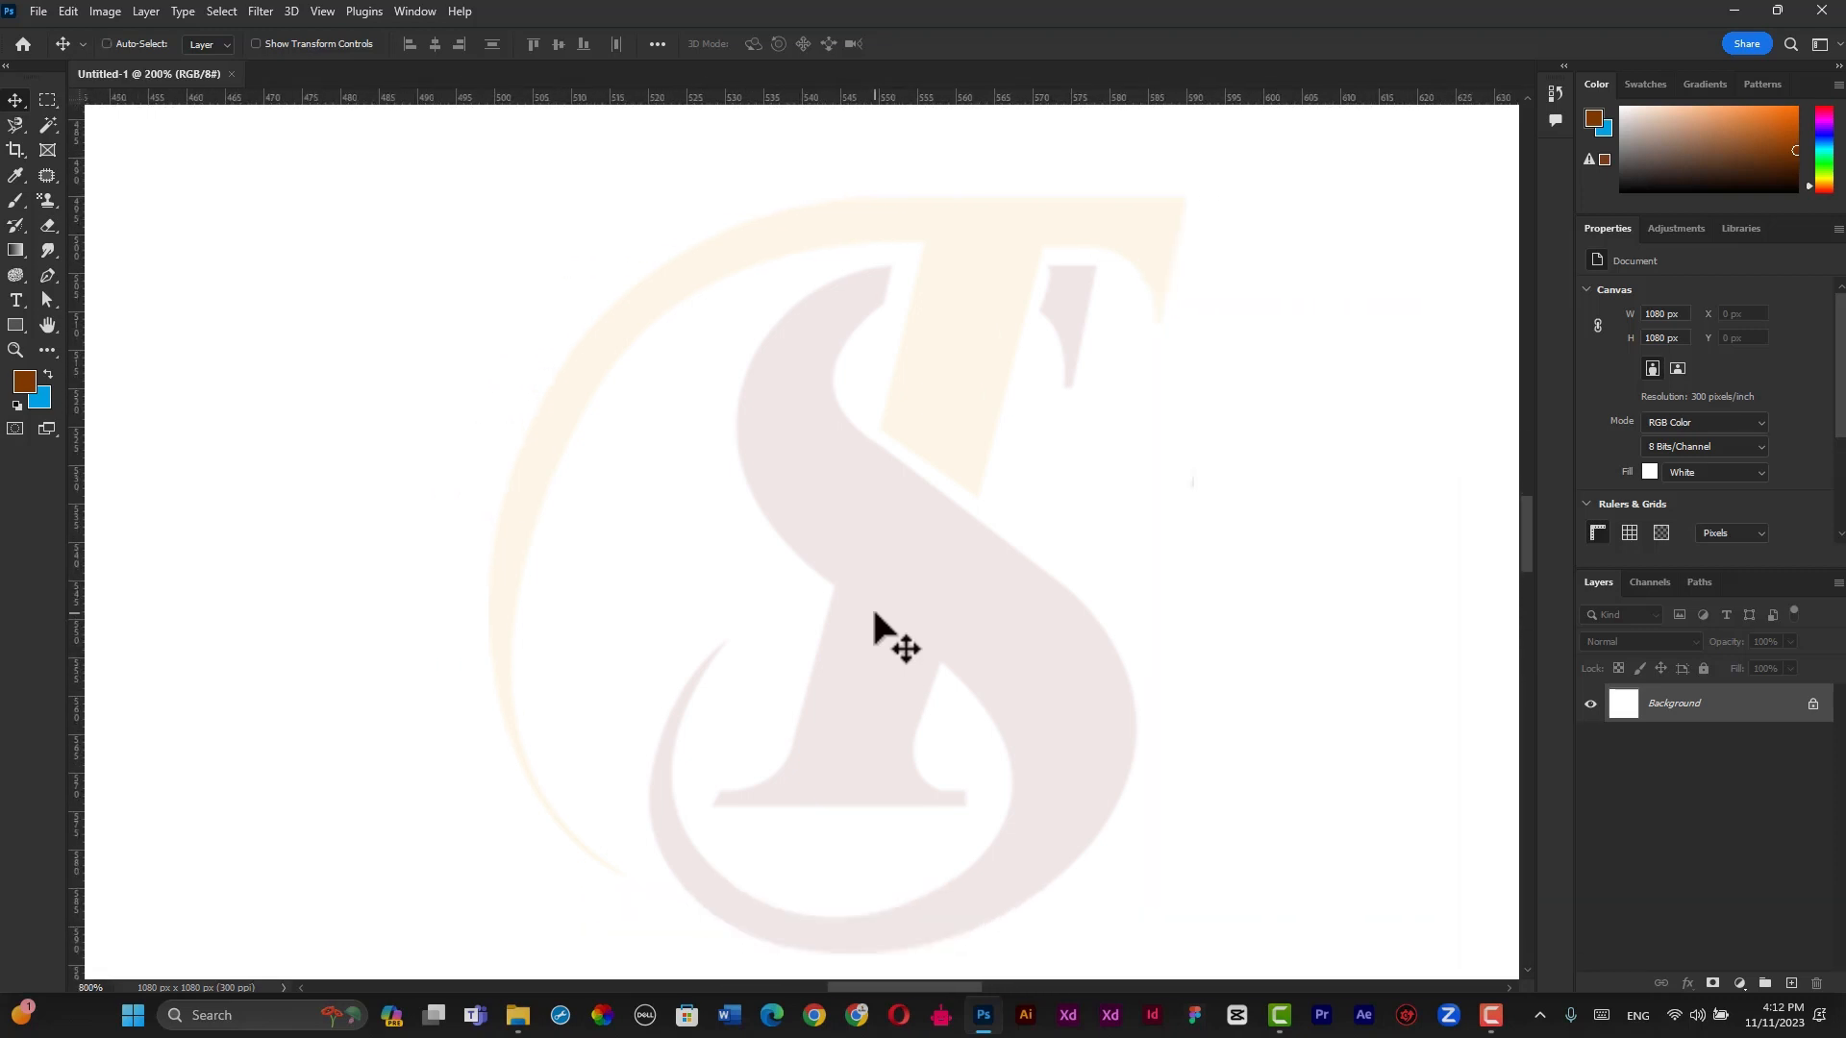
{"action": "key", "text": "ctrl+minus"}
{"action": "key", "text": "ctrl+minus"}
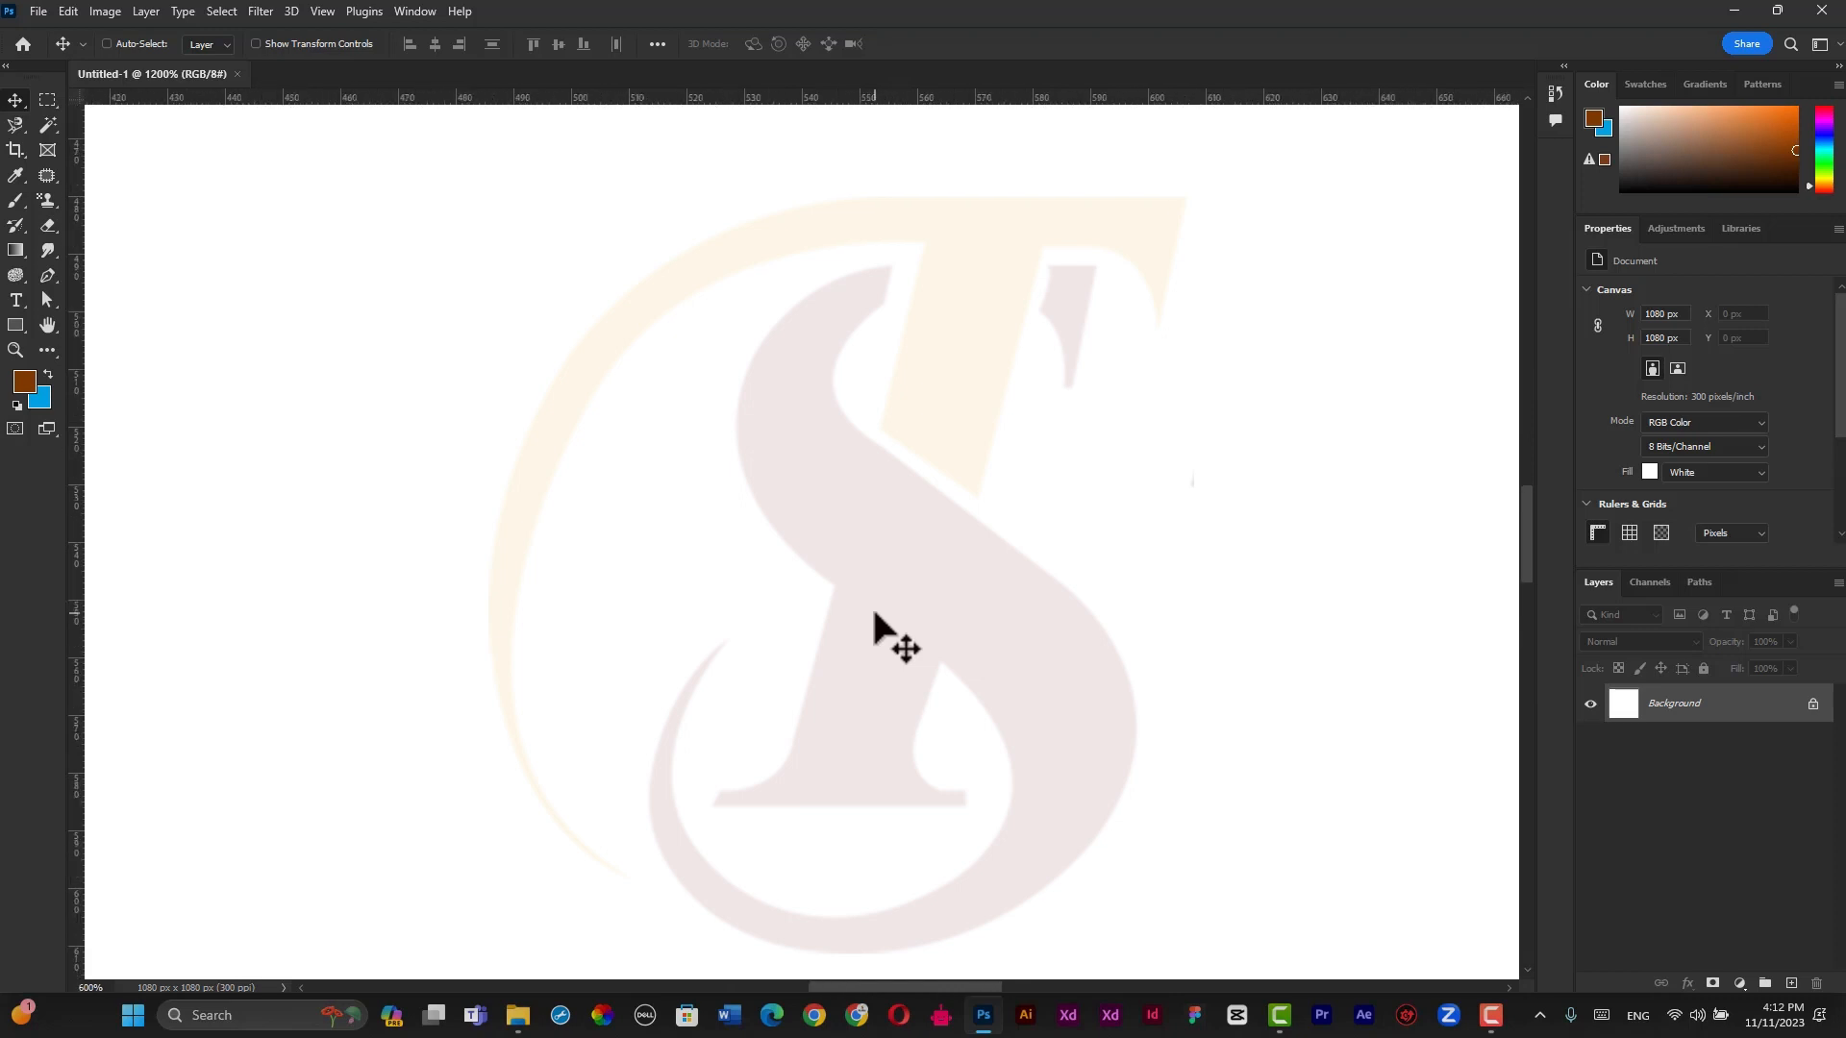
{"action": "key", "text": "ctrl+minus"}
{"action": "key", "text": "ctrl+minus"}
{"action": "key", "text": "ctrl+minus"}
{"action": "key", "text": "ctrl+minus"}
{"action": "key", "text": "ctrl+minus"}
{"action": "key", "text": "ctrl+minus"}
{"action": "key", "text": "ctrl+minus"}
{"action": "key", "text": "ctrl+minus"}
{"action": "key", "text": "ctrl+minus"}
{"action": "key", "text": "ctrl+minus"}
{"action": "key", "text": "ctrl+minus"}
{"action": "key", "text": "ctrl+minus"}
{"action": "key", "text": "ctrl+minus"}
{"action": "key", "text": "ctrl+minus"}
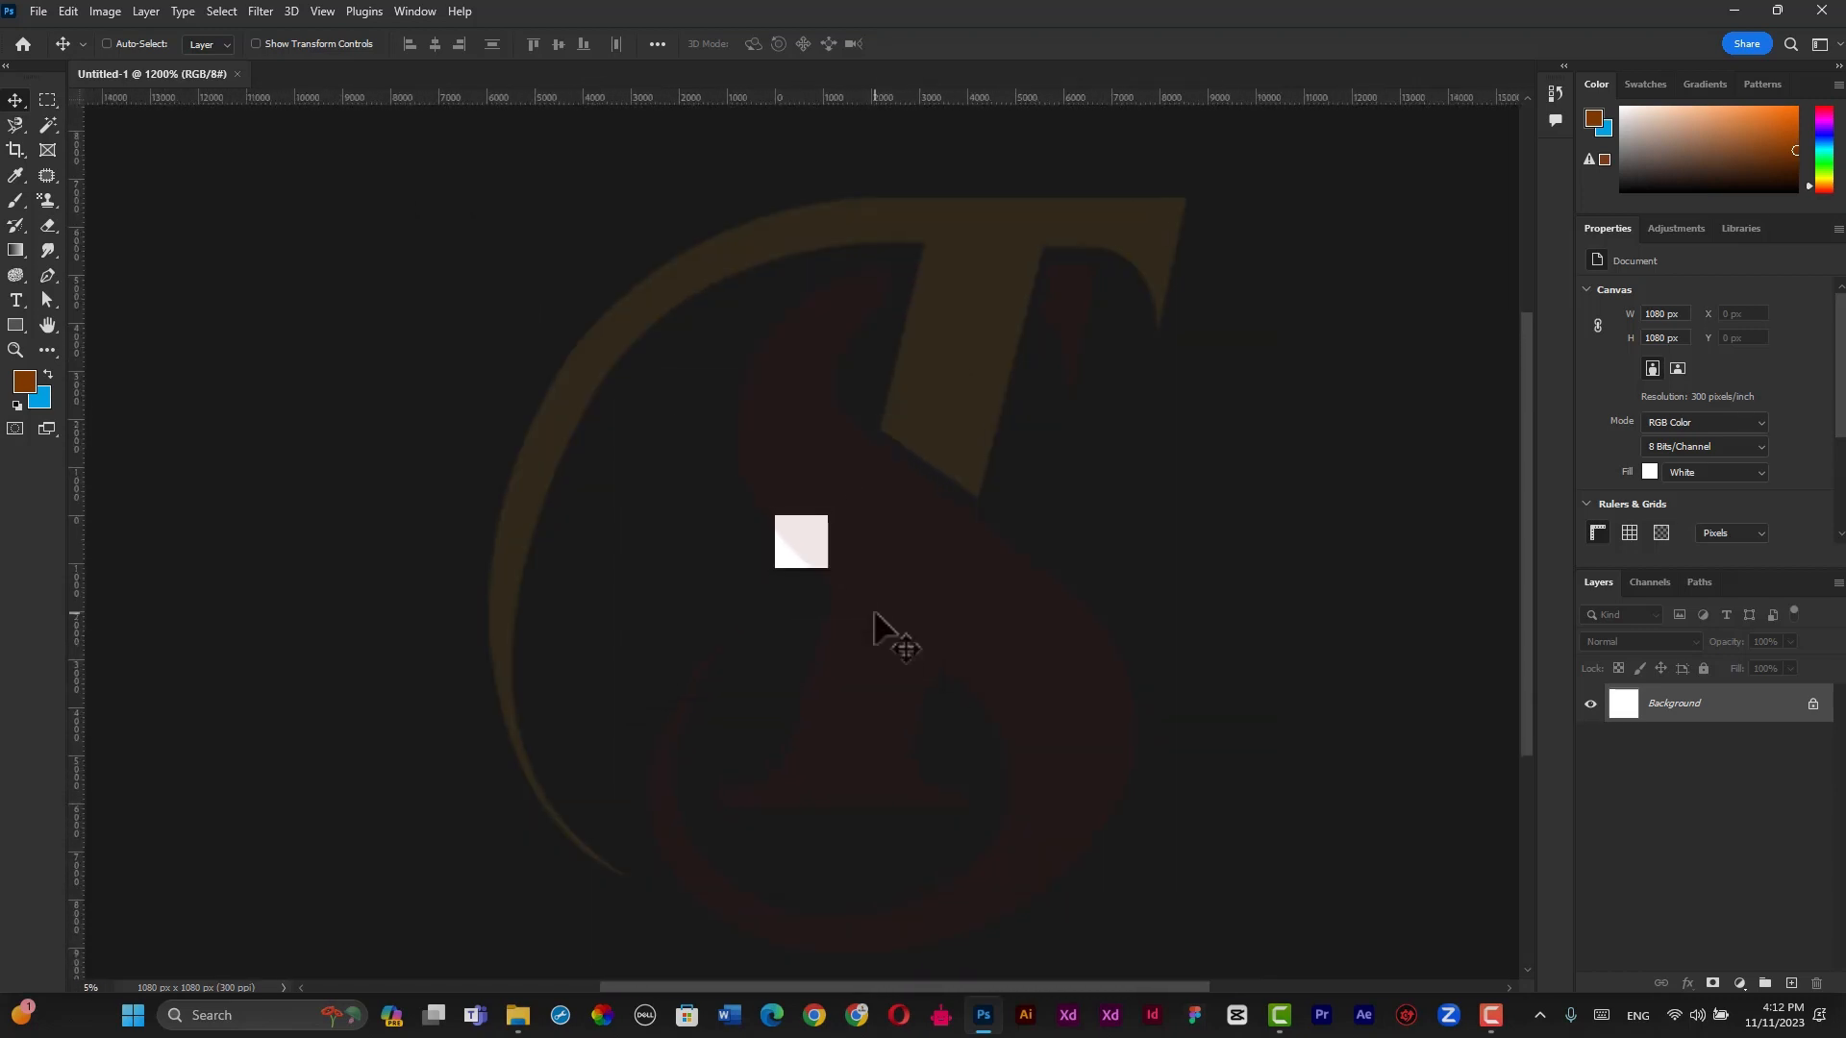
{"action": "key", "text": "ctrl+minus"}
{"action": "key", "text": "ctrl+minus"}
{"action": "key", "text": "ctrl+minus"}
{"action": "key", "text": "ctrl+plus"}
{"action": "key", "text": "ctrl+plus"}
{"action": "key", "text": "ctrl+plus"}
{"action": "key", "text": "ctrl+plus"}
{"action": "key", "text": "ctrl+plus"}
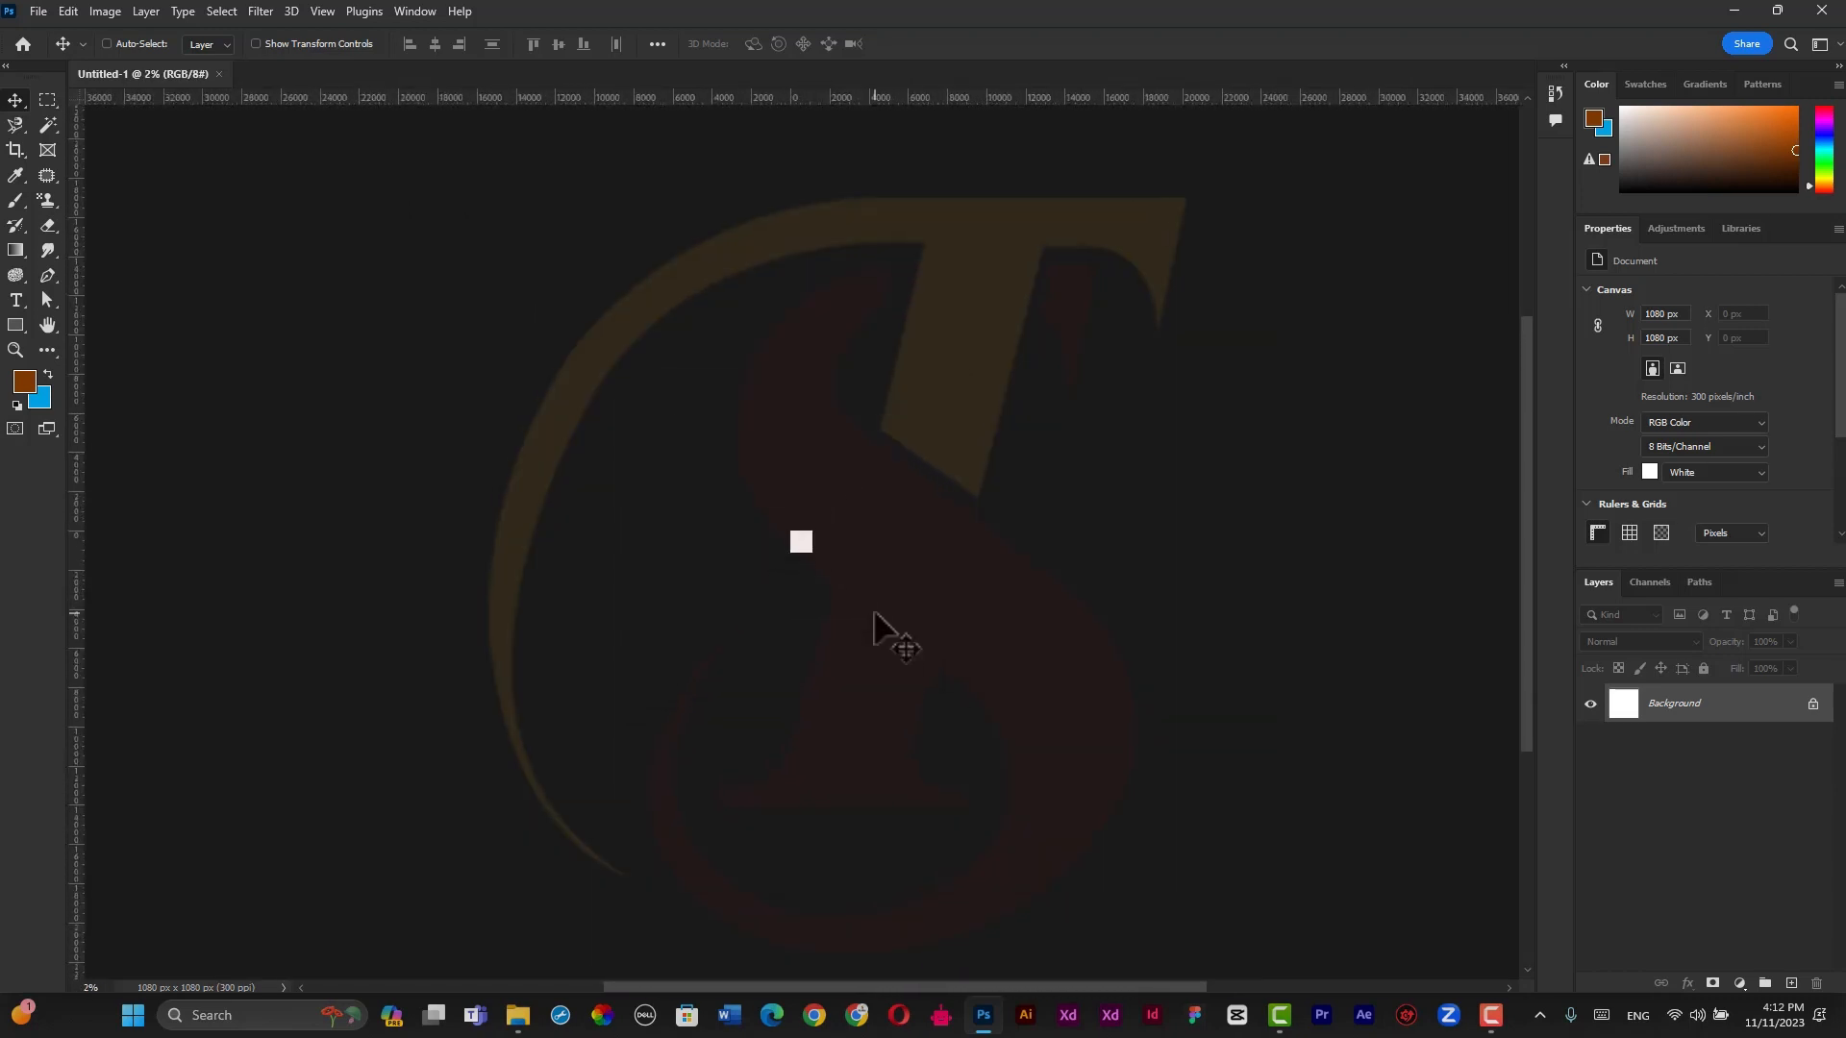
{"action": "key", "text": "ctrl+plus"}
{"action": "key", "text": "ctrl+plus"}
{"action": "key", "text": "ctrl+plus"}
{"action": "key", "text": "ctrl+plus"}
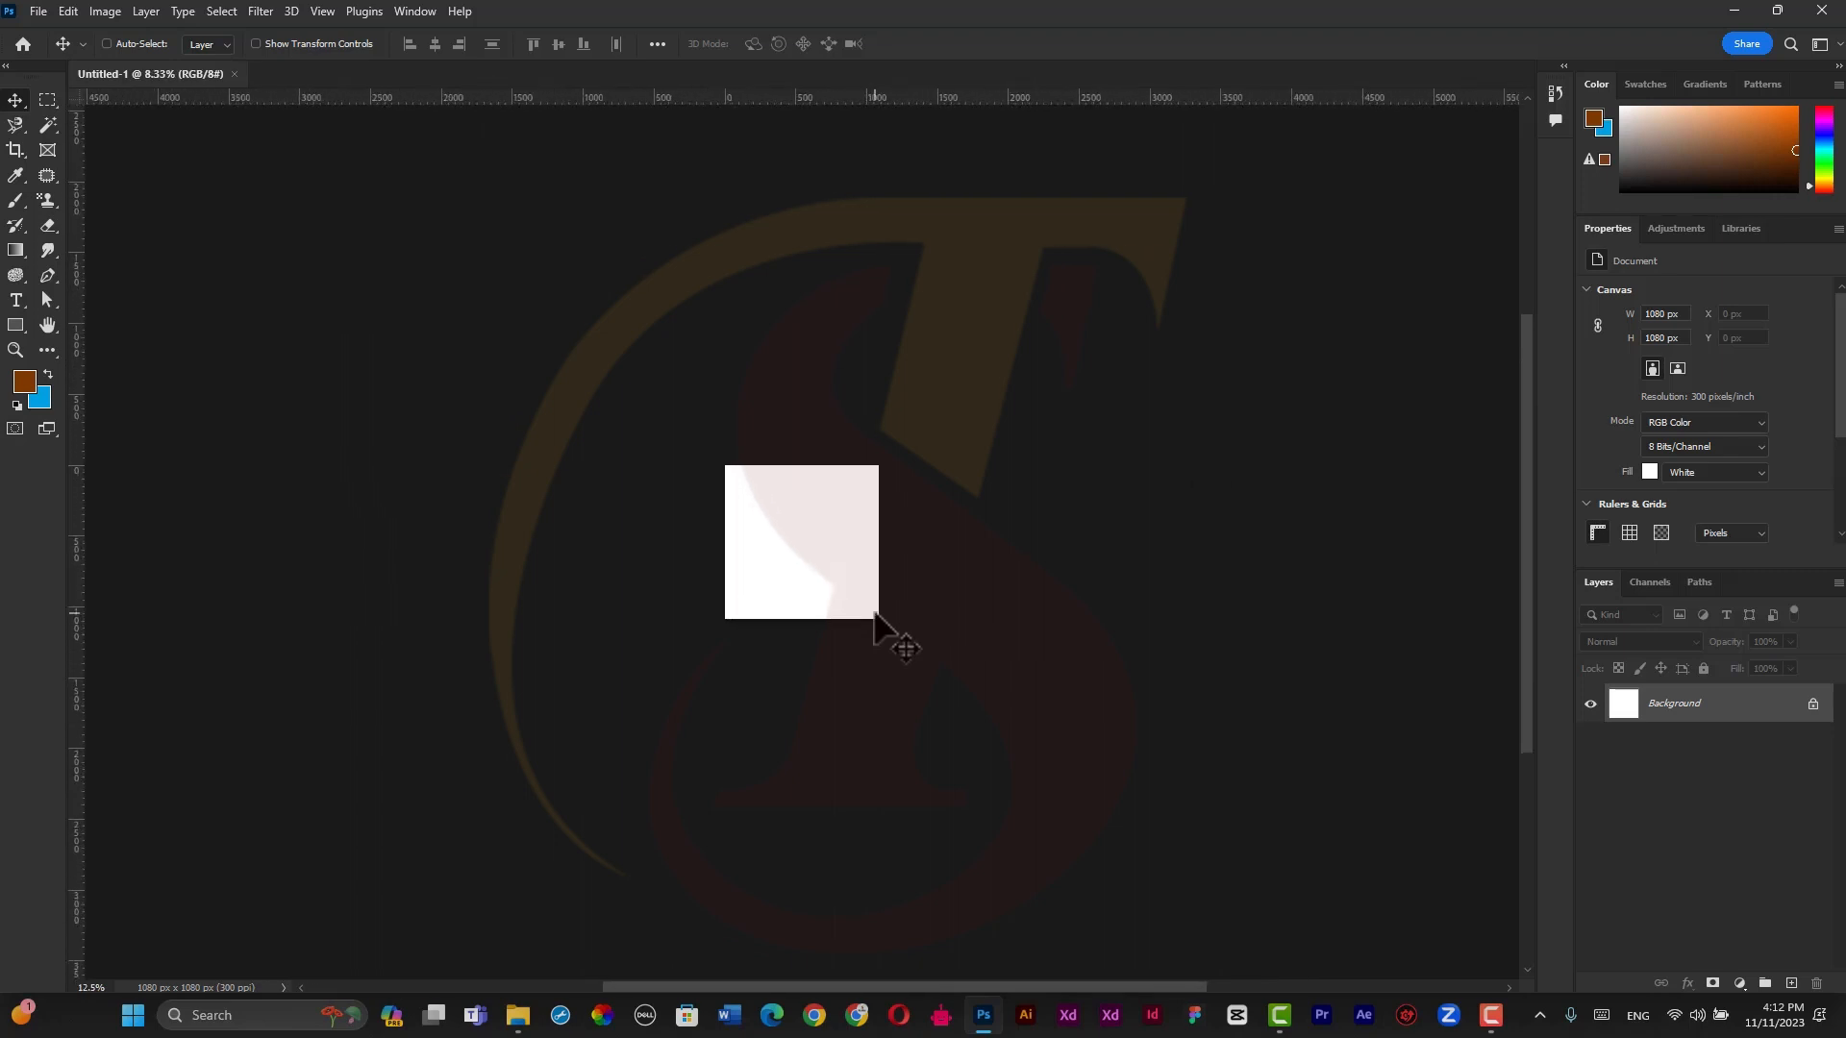
{"action": "key", "text": "ctrl+plus"}
{"action": "key", "text": "ctrl+plus"}
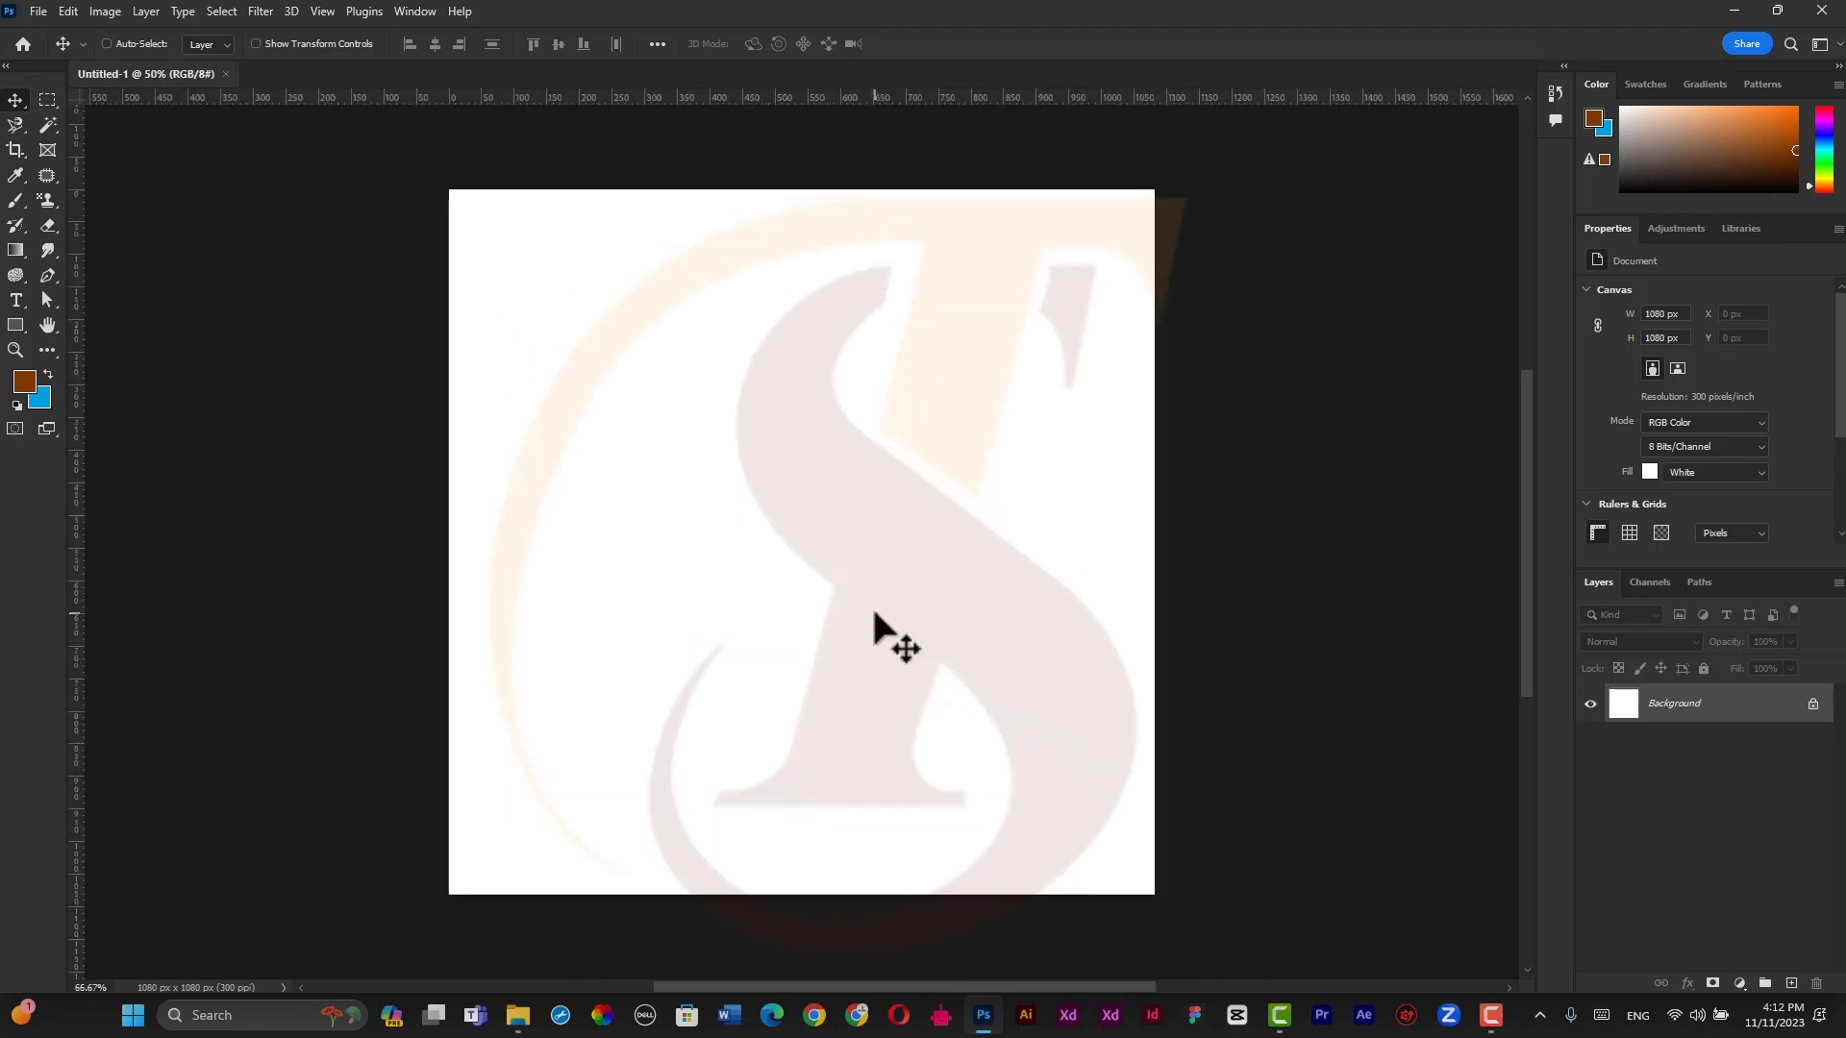
{"action": "key", "text": "ctrl+minus"}
{"action": "key", "text": "ctrl+minus"}
{"action": "key", "text": "ctrl+minus"}
{"action": "key", "text": "ctrl+minus"}
{"action": "key", "text": "ctrl+minus"}
{"action": "key", "text": "ctrl+minus"}
{"action": "key", "text": "ctrl+minus"}
{"action": "key", "text": "ctrl+minus"}
{"action": "key", "text": "ctrl+minus"}
{"action": "key", "text": "ctrl+minus"}
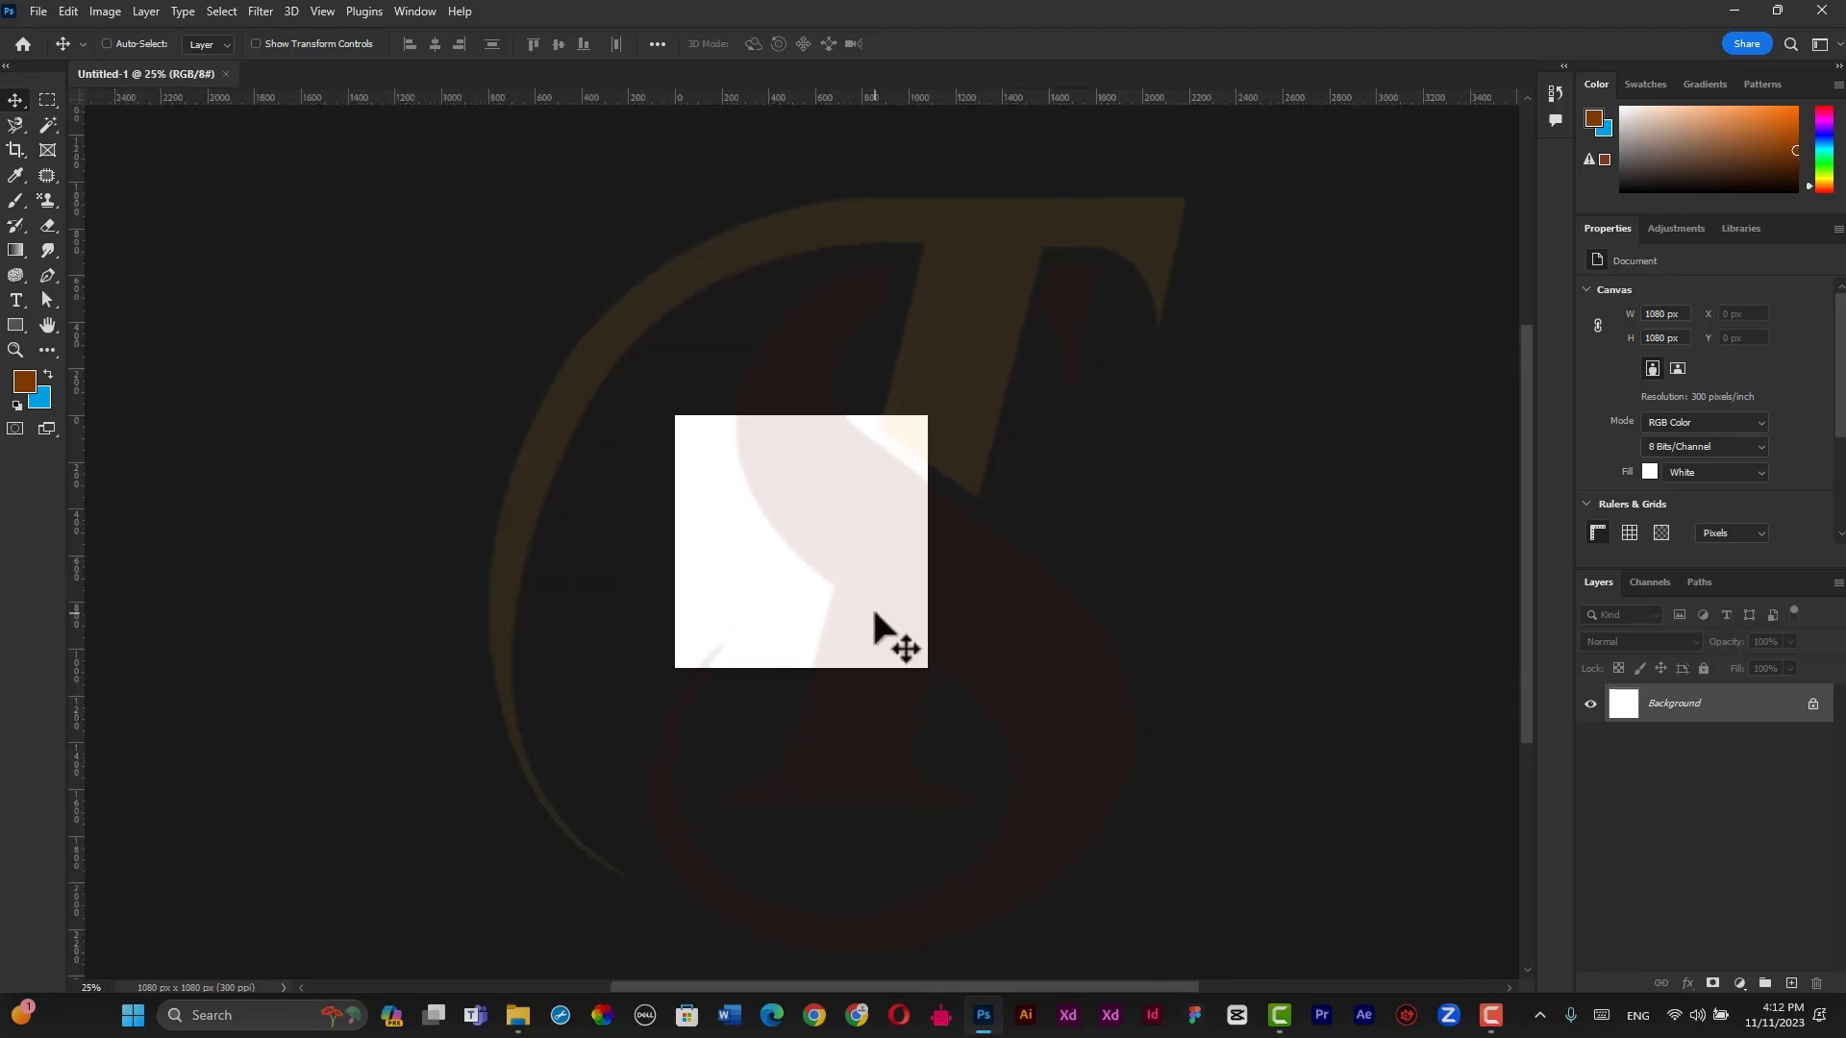
{"action": "key", "text": "ctrl+minus"}
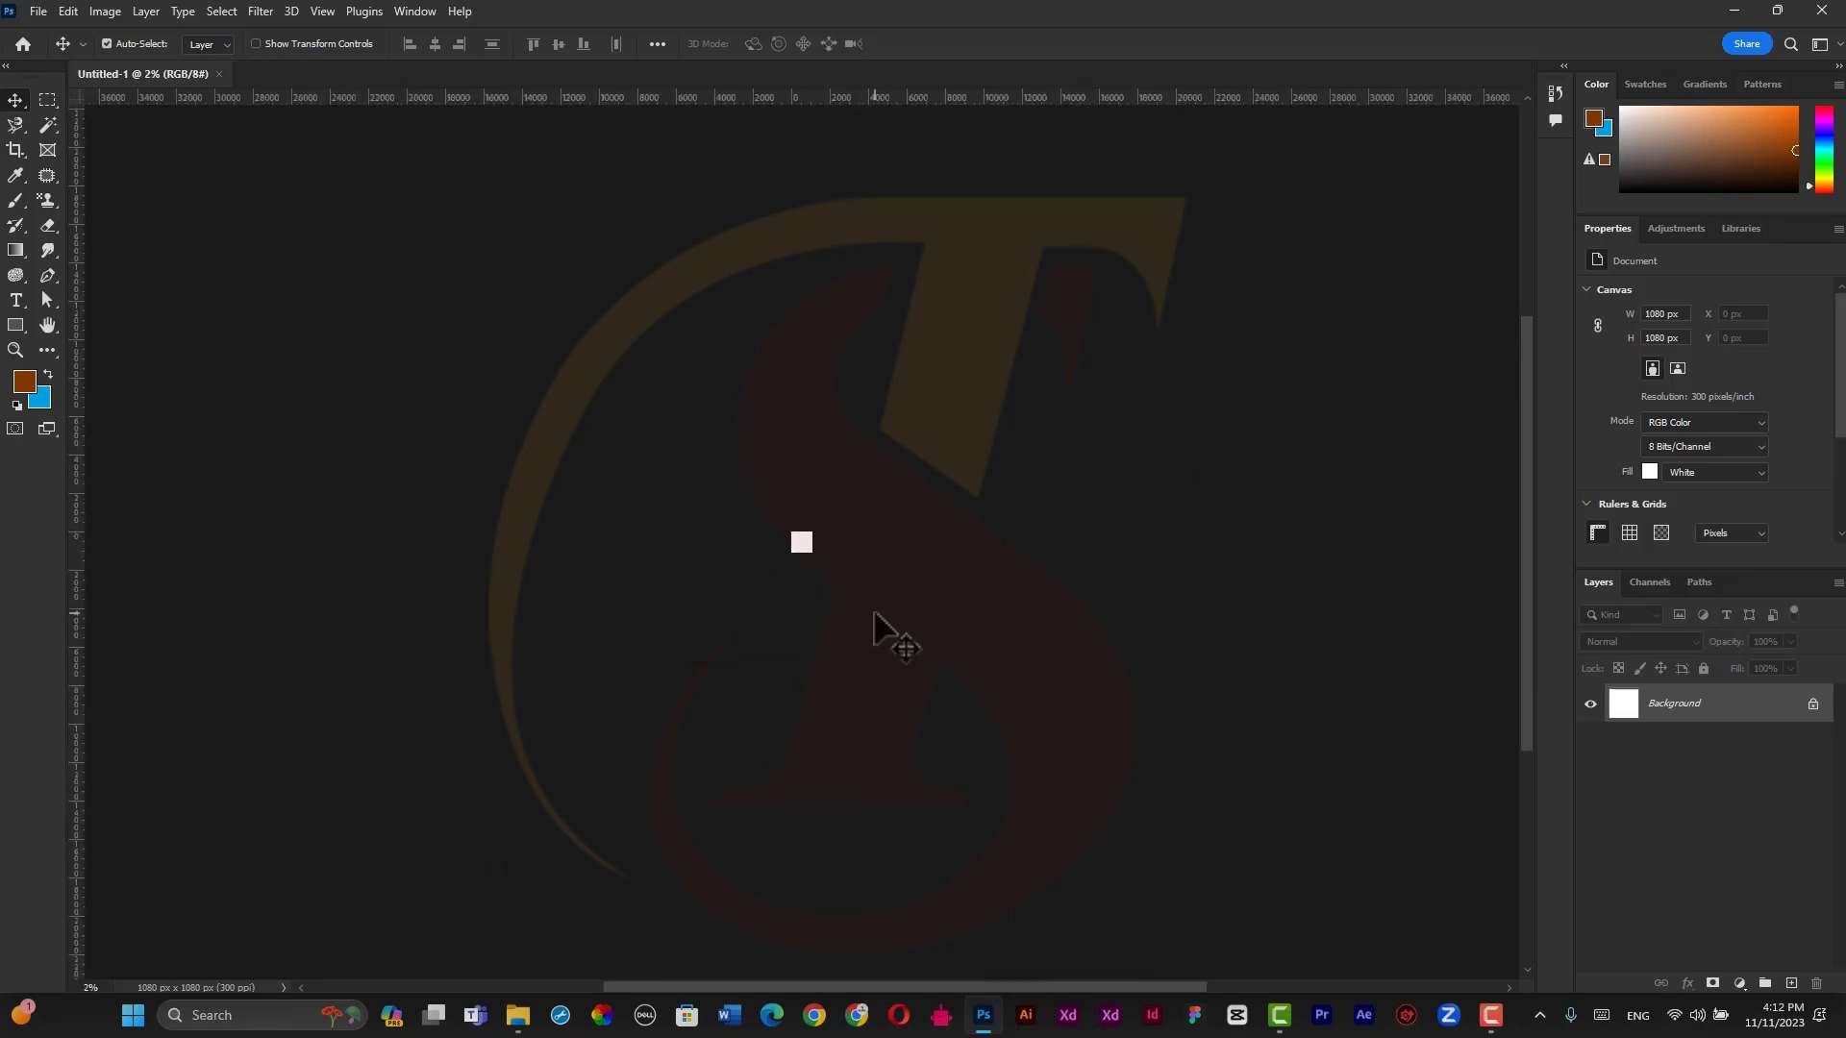
Fit the whole canvas in the window, view it at 100%, and zoom back out slightly.
{"action": "key", "text": "ctrl+0"}
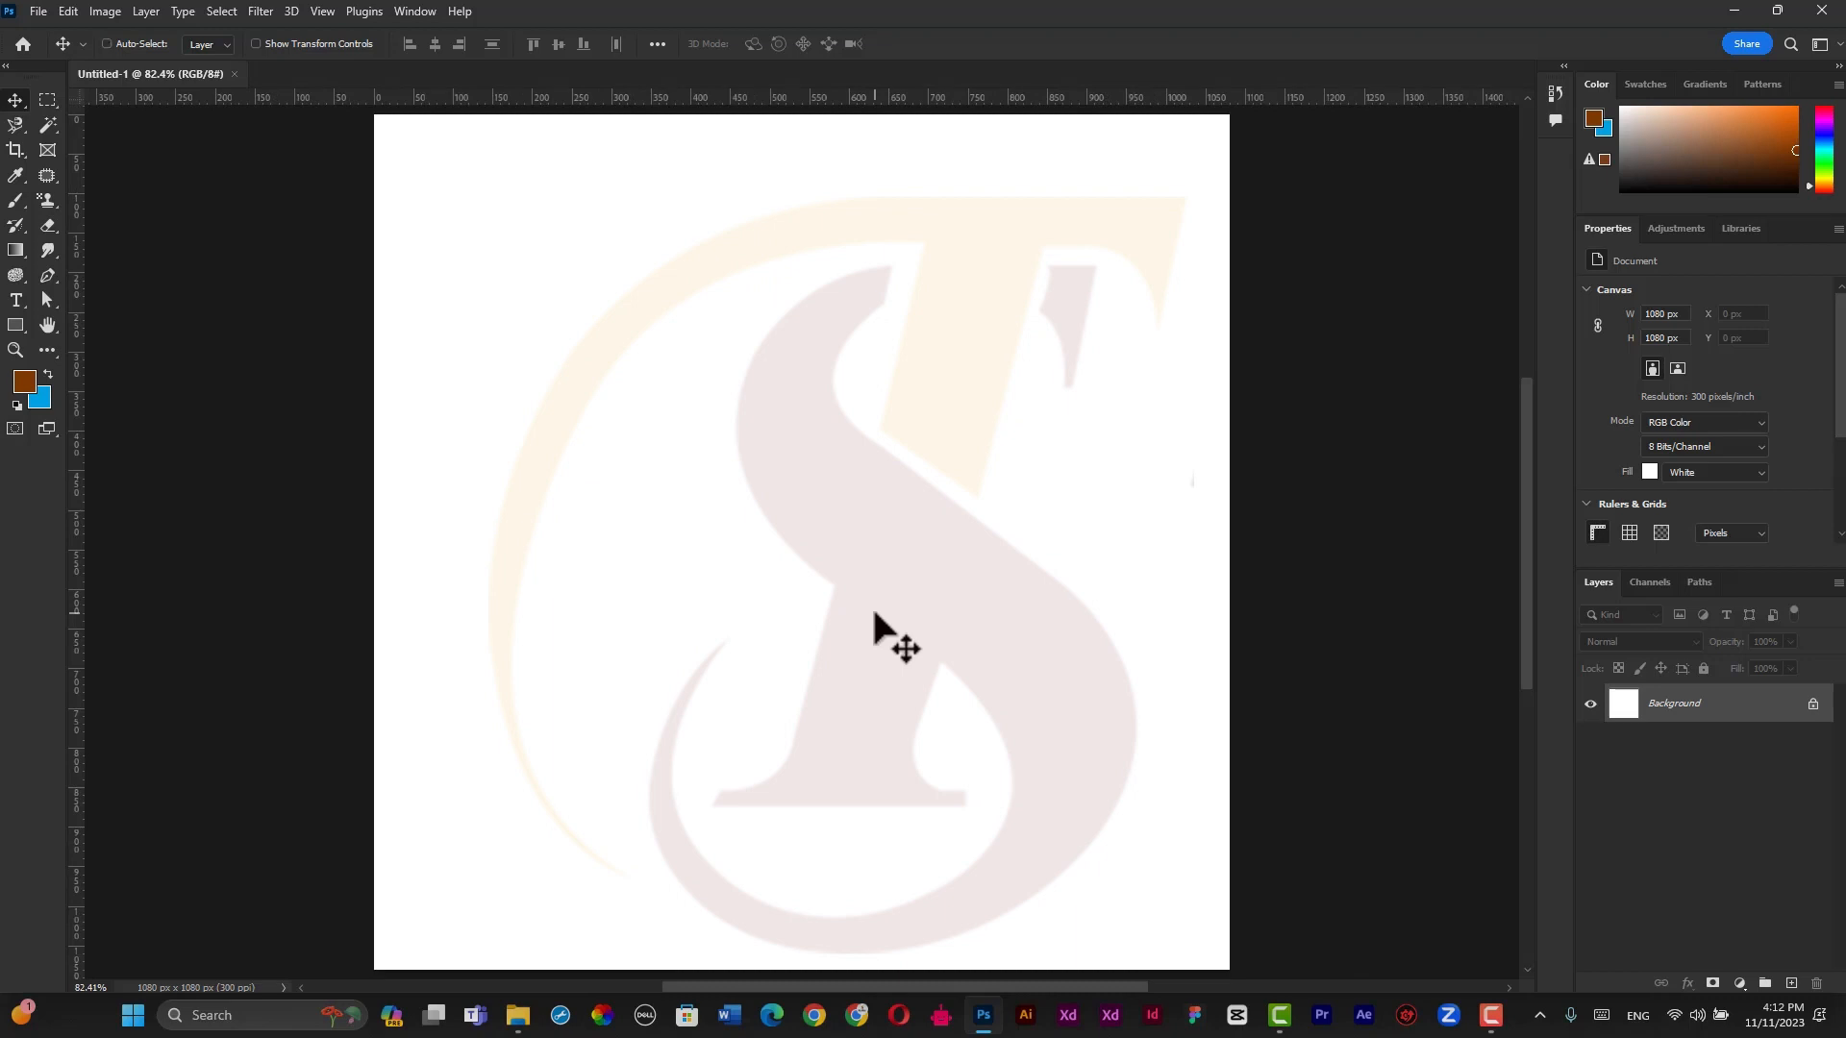
{"action": "key", "text": "ctrl+1"}
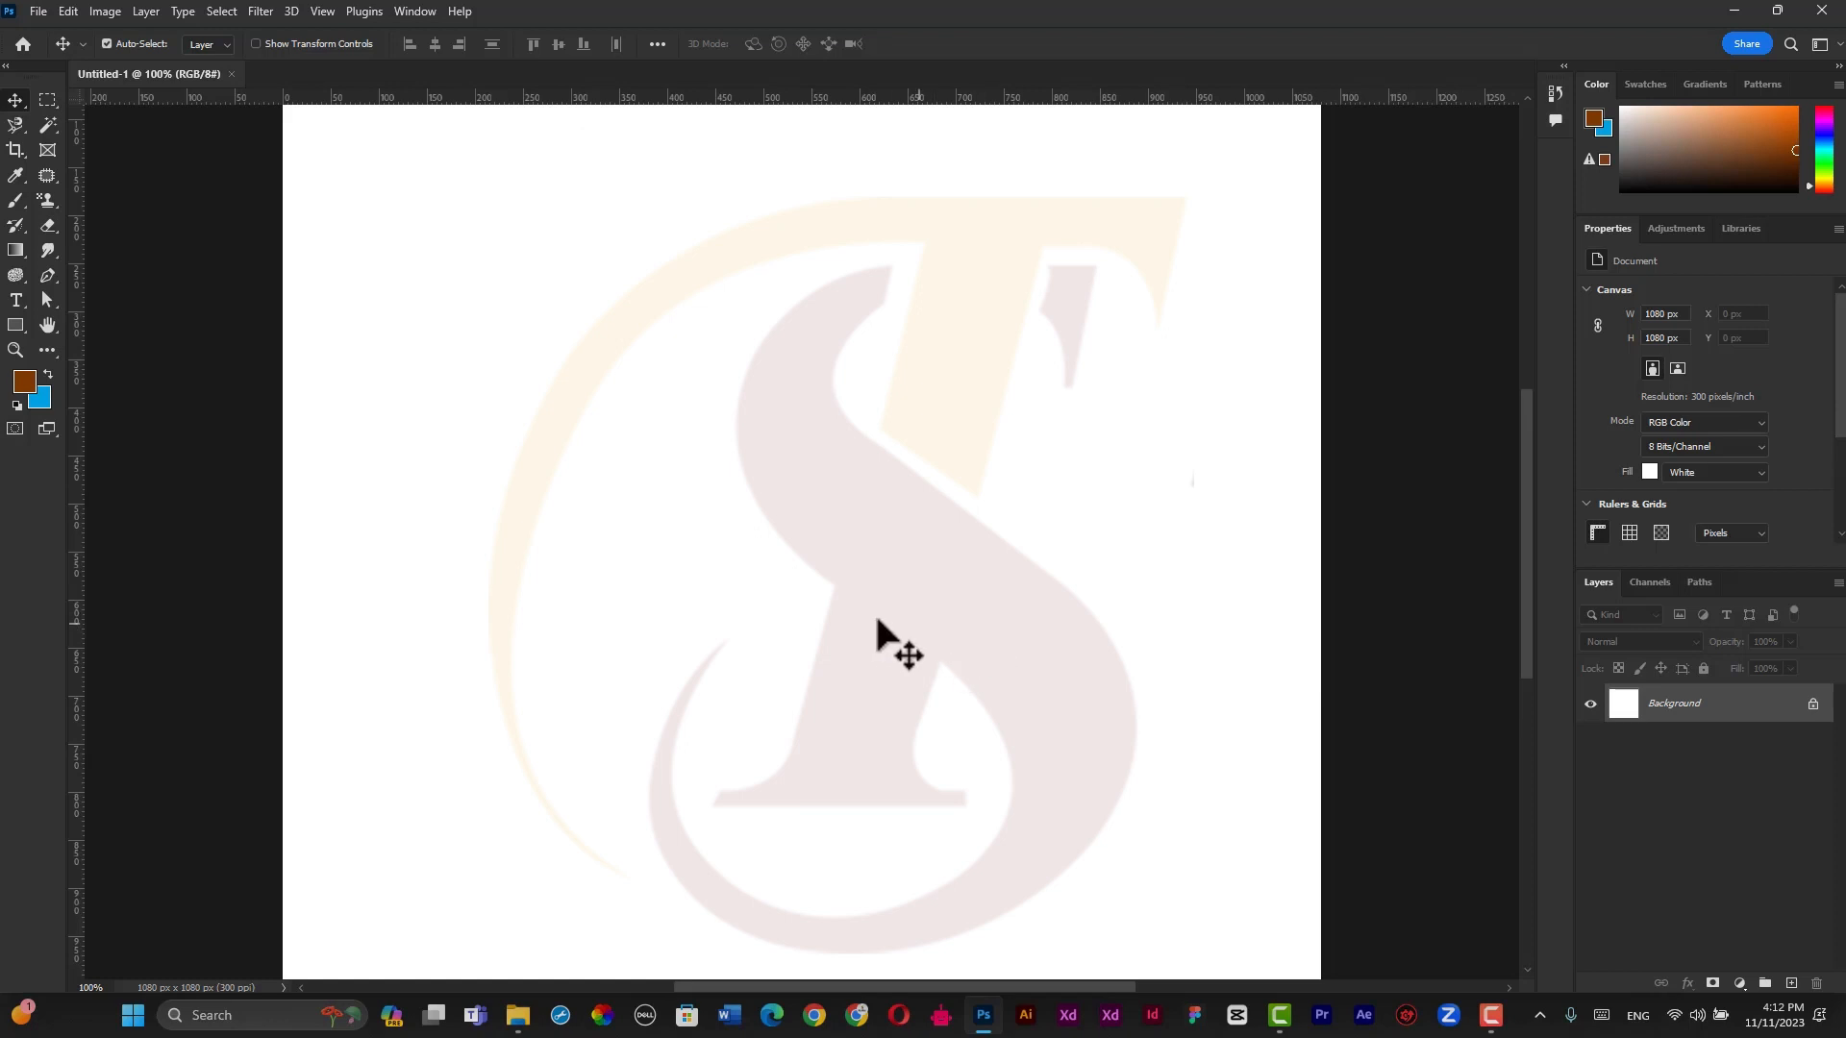
{"action": "scroll", "coordinate": [731, 588], "scroll_direction": "down", "scroll_amount": 3}
{"action": "scroll", "coordinate": [748, 544], "scroll_direction": "up", "scroll_amount": 1}
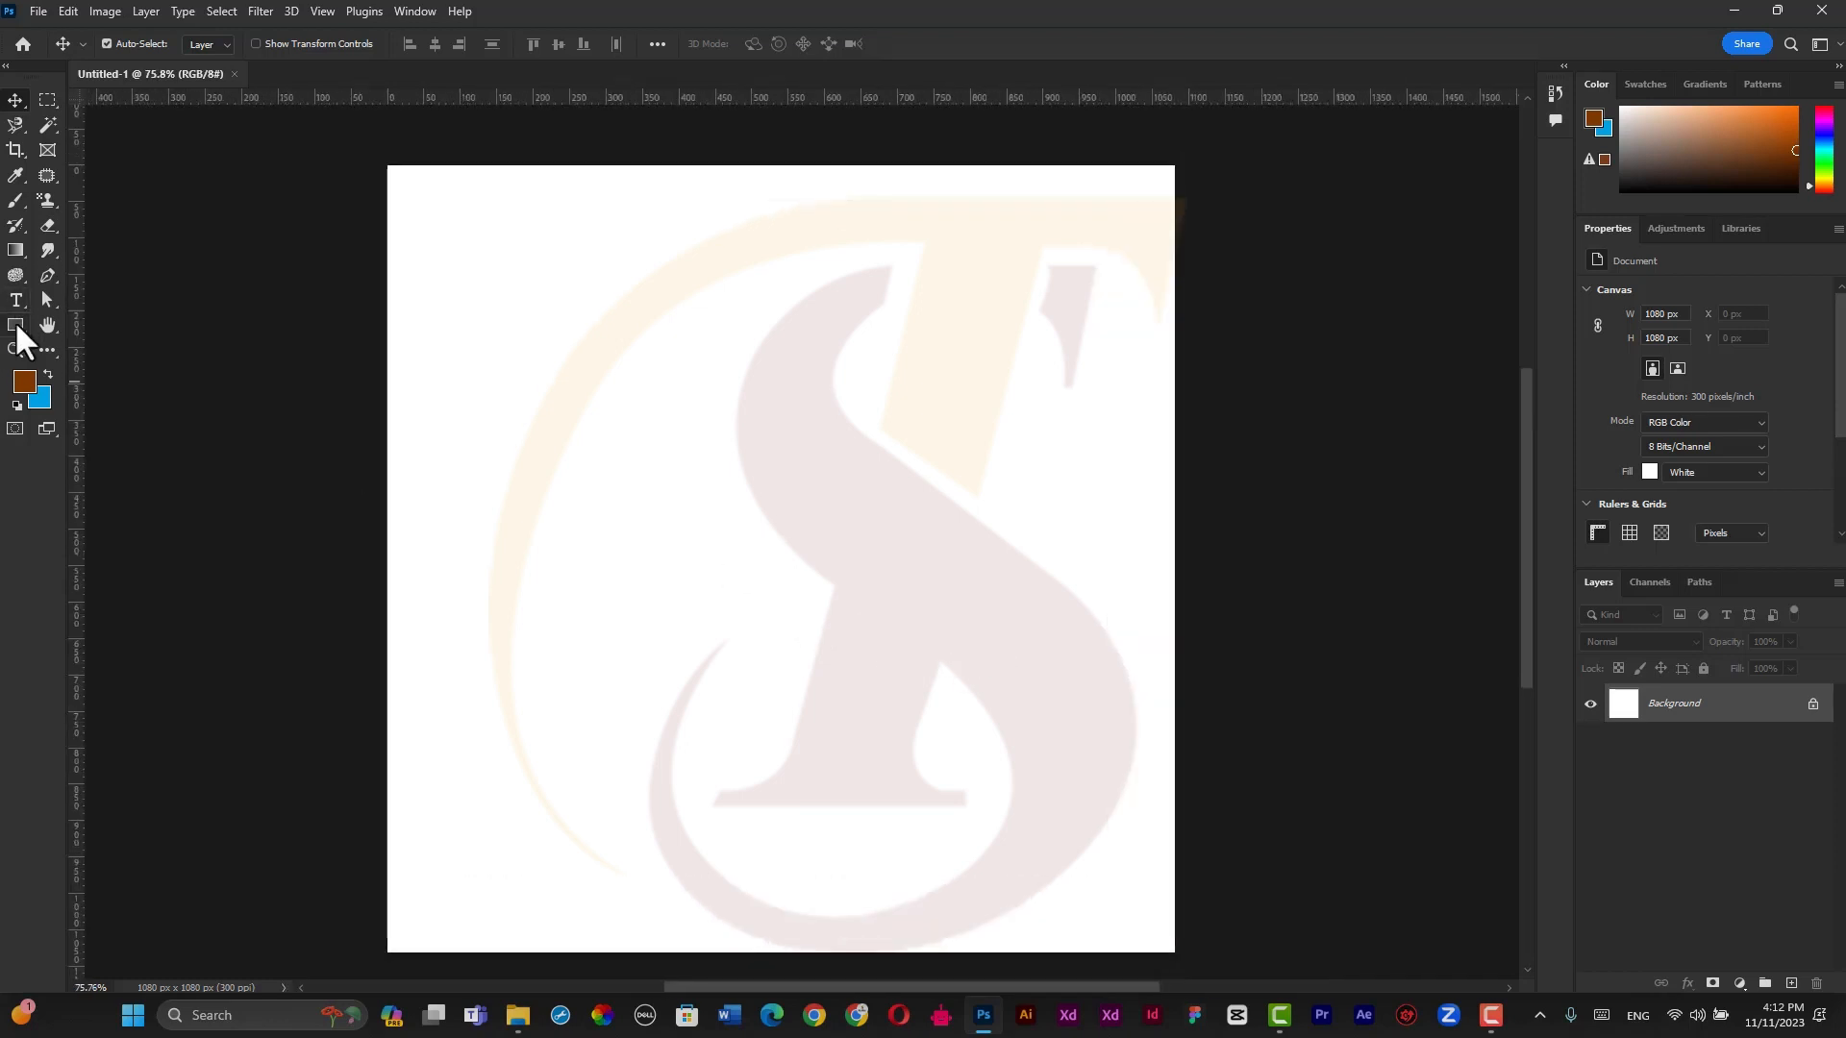
Draw a rectangle shape about 206 x 134 px near the canvas's upper-left corner and fill it with brown.
{"action": "left_click", "coordinate": [17, 327]}
{"action": "left_click", "coordinate": [994, 1017]}
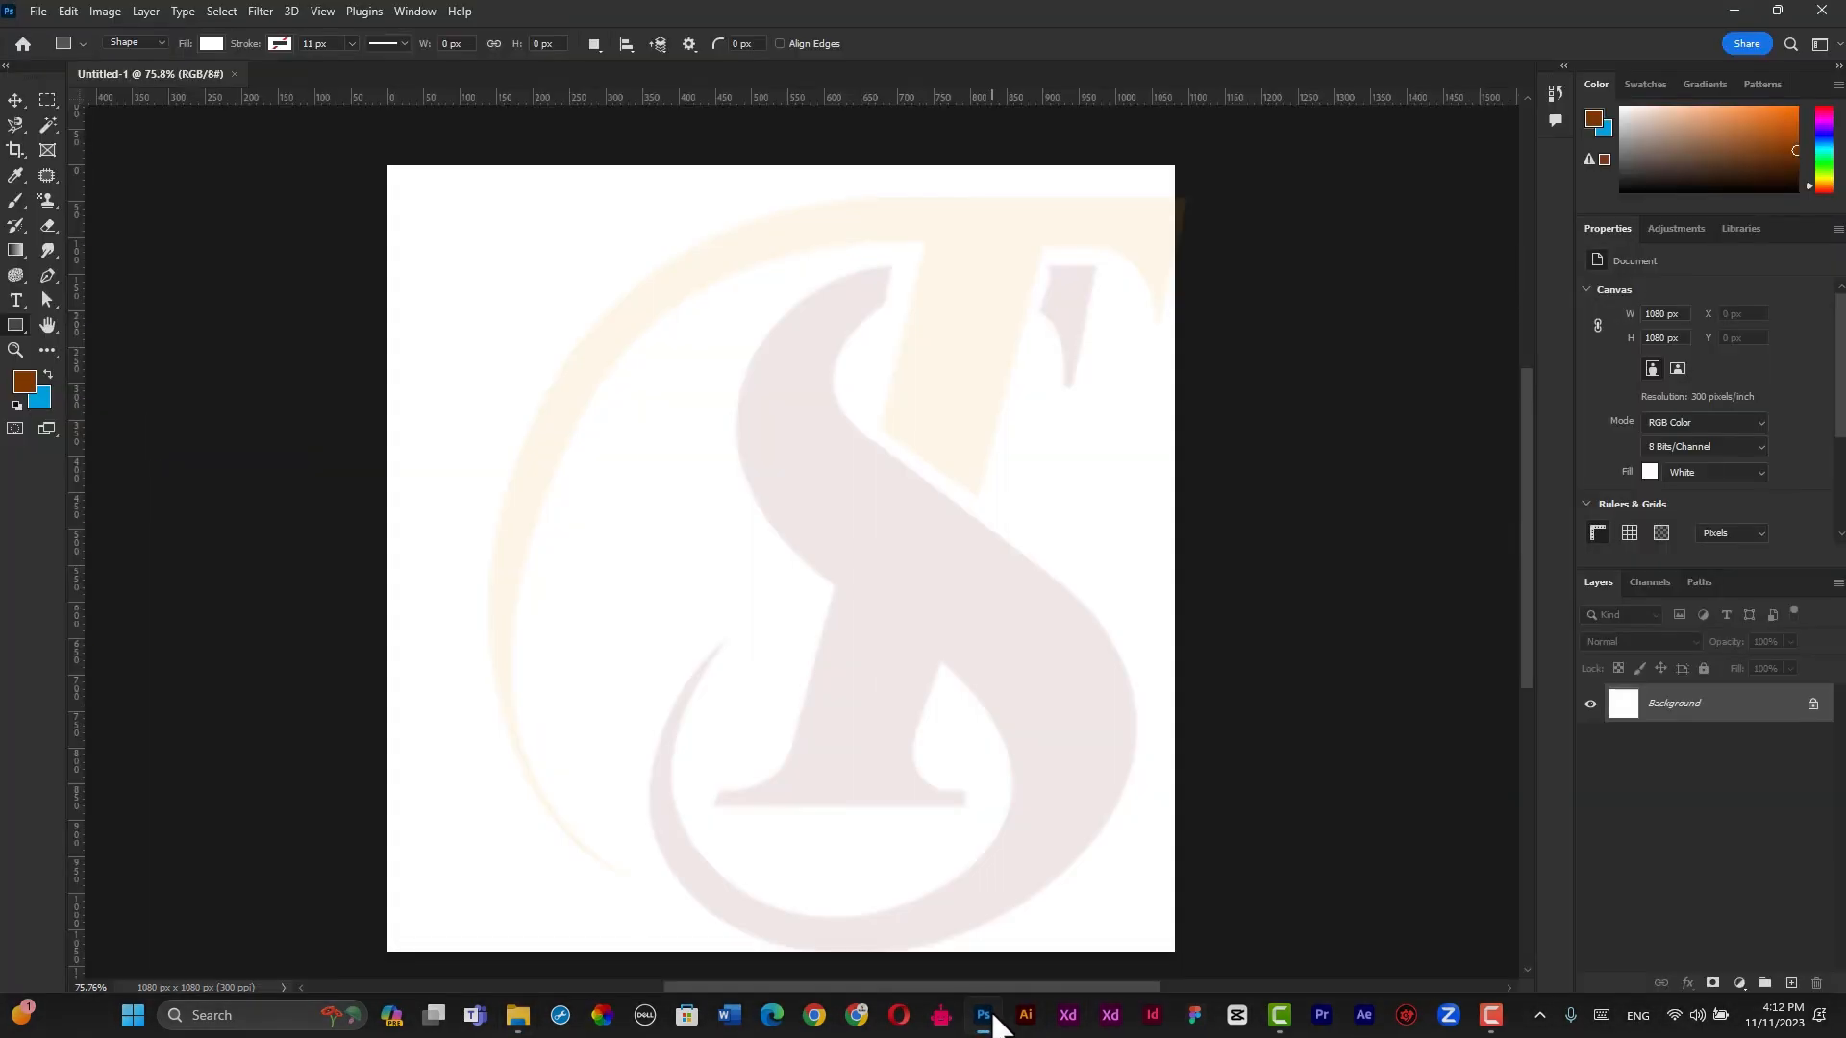
{"action": "left_click_drag", "start_coordinate": [465, 247], "coordinate": [616, 343]}
{"action": "left_click", "coordinate": [212, 42]}
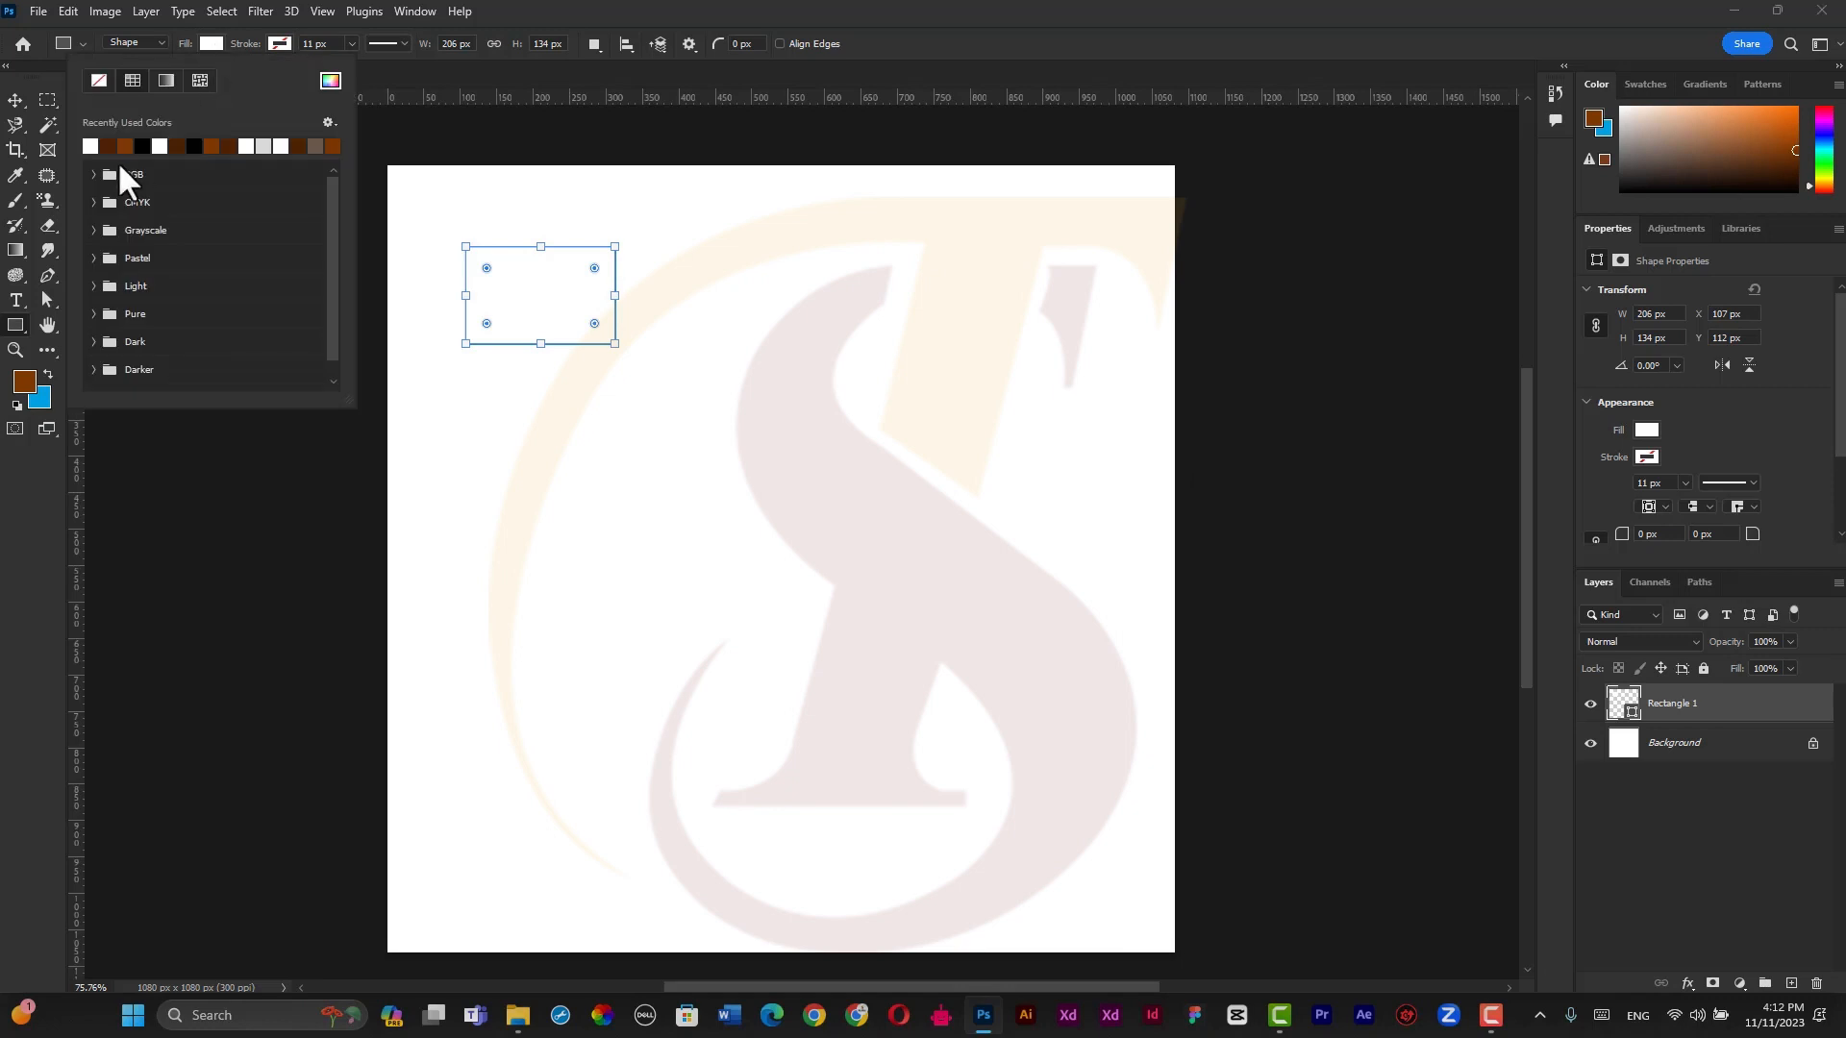
{"action": "left_click", "coordinate": [125, 146]}
Draw seven more brown rectangles of varying sizes across the canvas, ending with one about 170 x 175 px in its lower-right area.
{"action": "left_click_drag", "start_coordinate": [683, 244], "coordinate": [852, 378]}
{"action": "left_click_drag", "start_coordinate": [914, 269], "coordinate": [1095, 461]}
{"action": "left_click_drag", "start_coordinate": [571, 452], "coordinate": [736, 599]}
{"action": "left_click_drag", "start_coordinate": [772, 517], "coordinate": [891, 650]}
{"action": "left_click_drag", "start_coordinate": [550, 664], "coordinate": [711, 752]}
{"action": "left_click_drag", "start_coordinate": [781, 707], "coordinate": [925, 790]}
{"action": "left_click_drag", "start_coordinate": [950, 615], "coordinate": [1074, 742]}
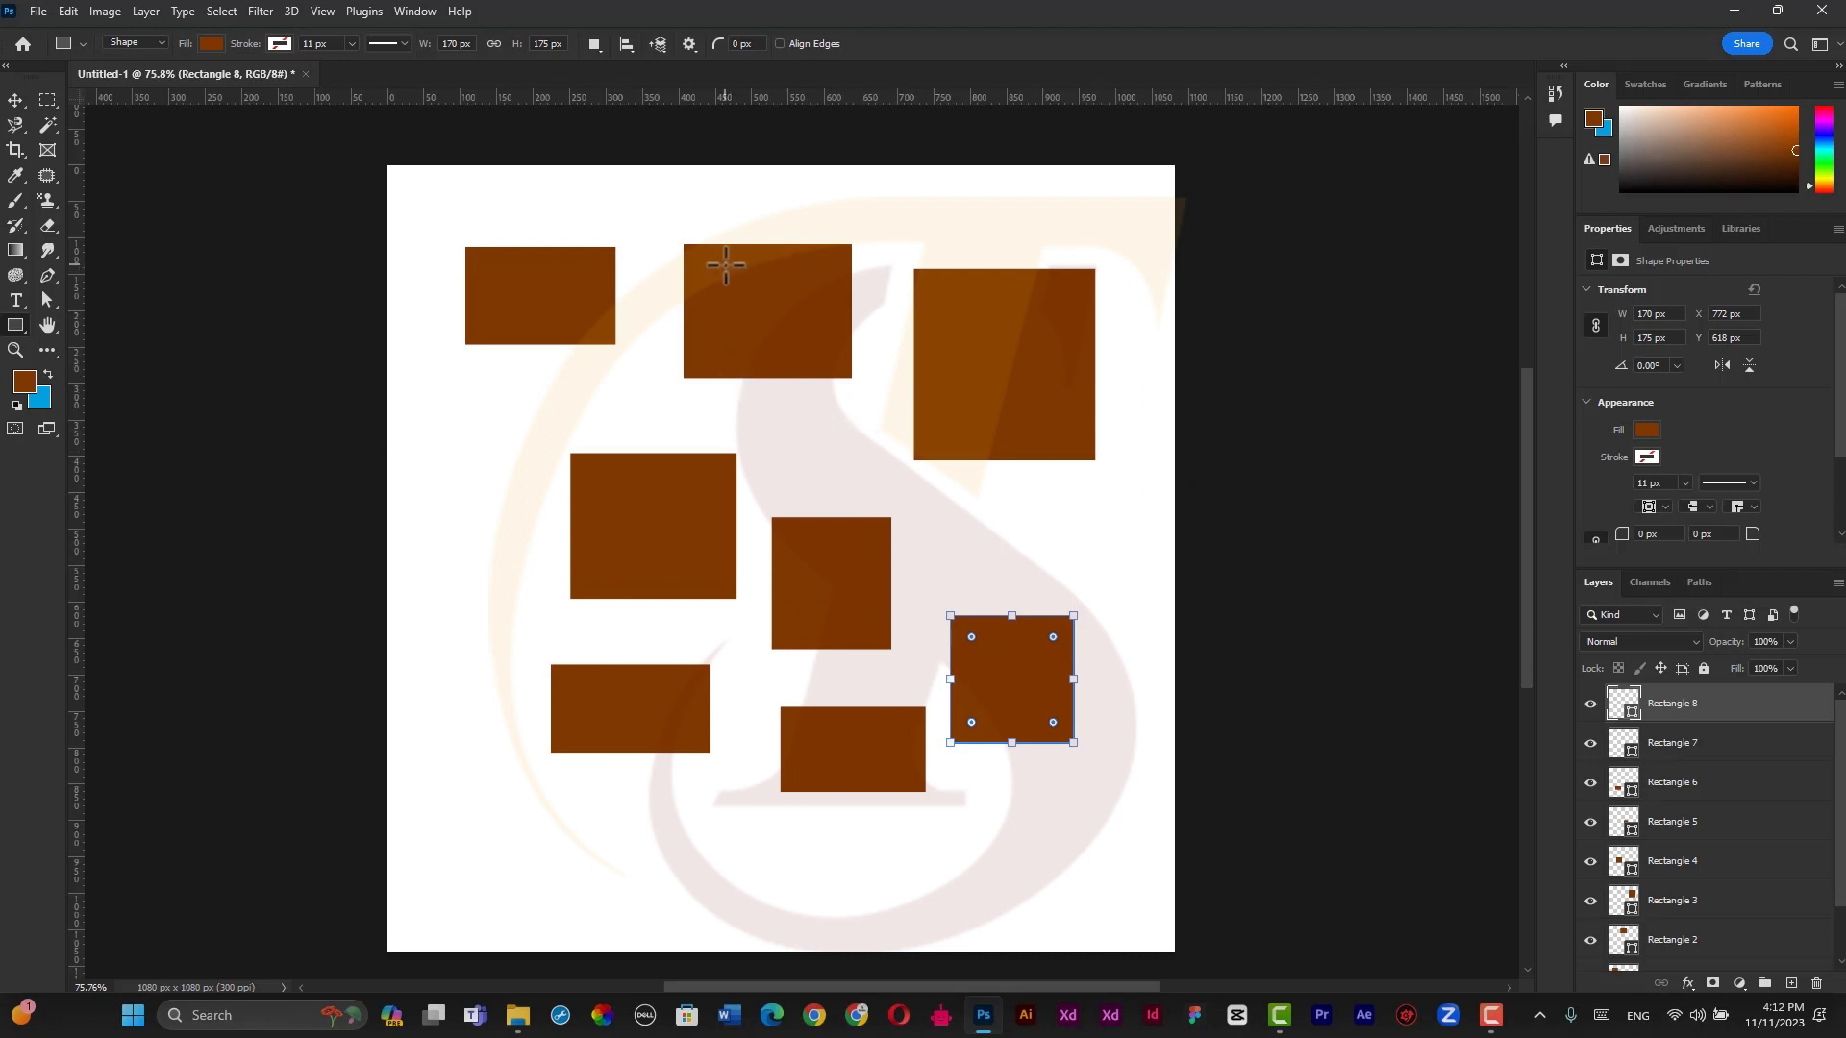
Undo the drawn rectangles one after another until only the first one in the upper-left area is left.
{"action": "key", "text": "ctrl+z"}
{"action": "key", "text": "ctrl+z"}
{"action": "key", "text": "ctrl+z"}
{"action": "key", "text": "ctrl+z"}
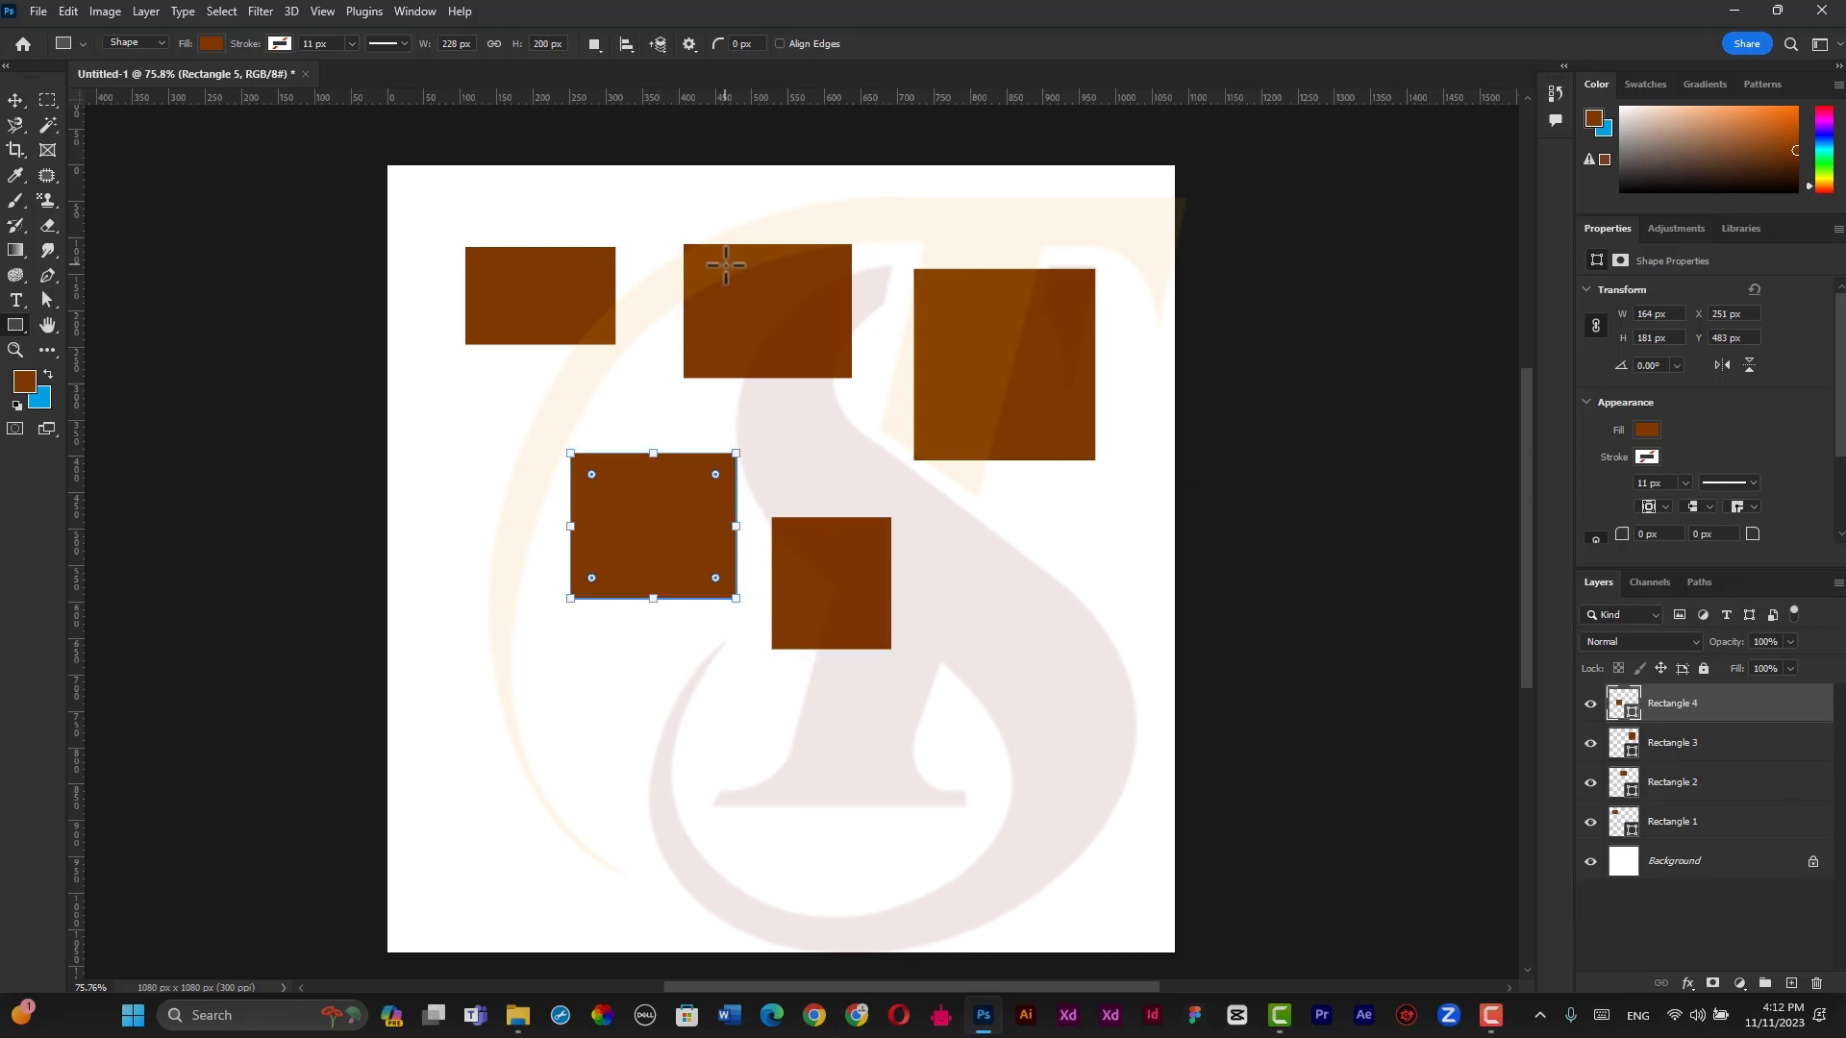
{"action": "key", "text": "ctrl+z"}
{"action": "key", "text": "ctrl+z"}
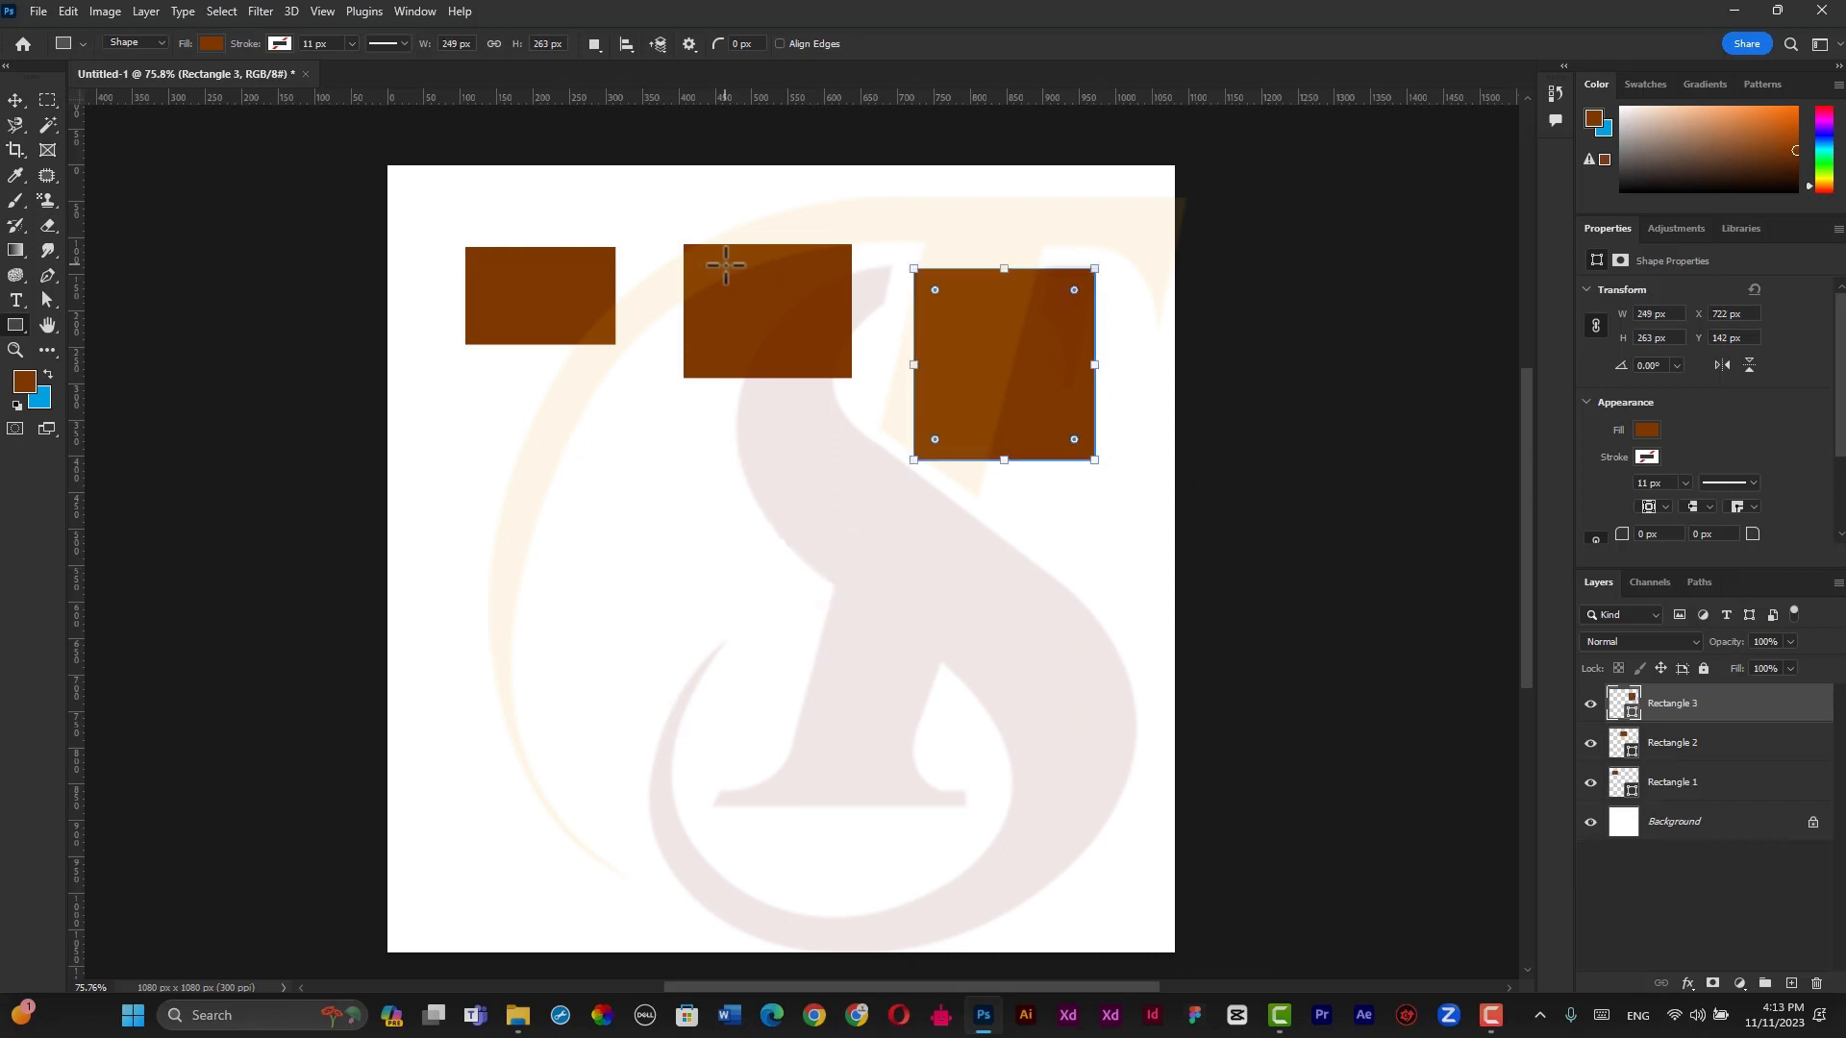
{"action": "key", "text": "ctrl+z"}
{"action": "key", "text": "ctrl+z"}
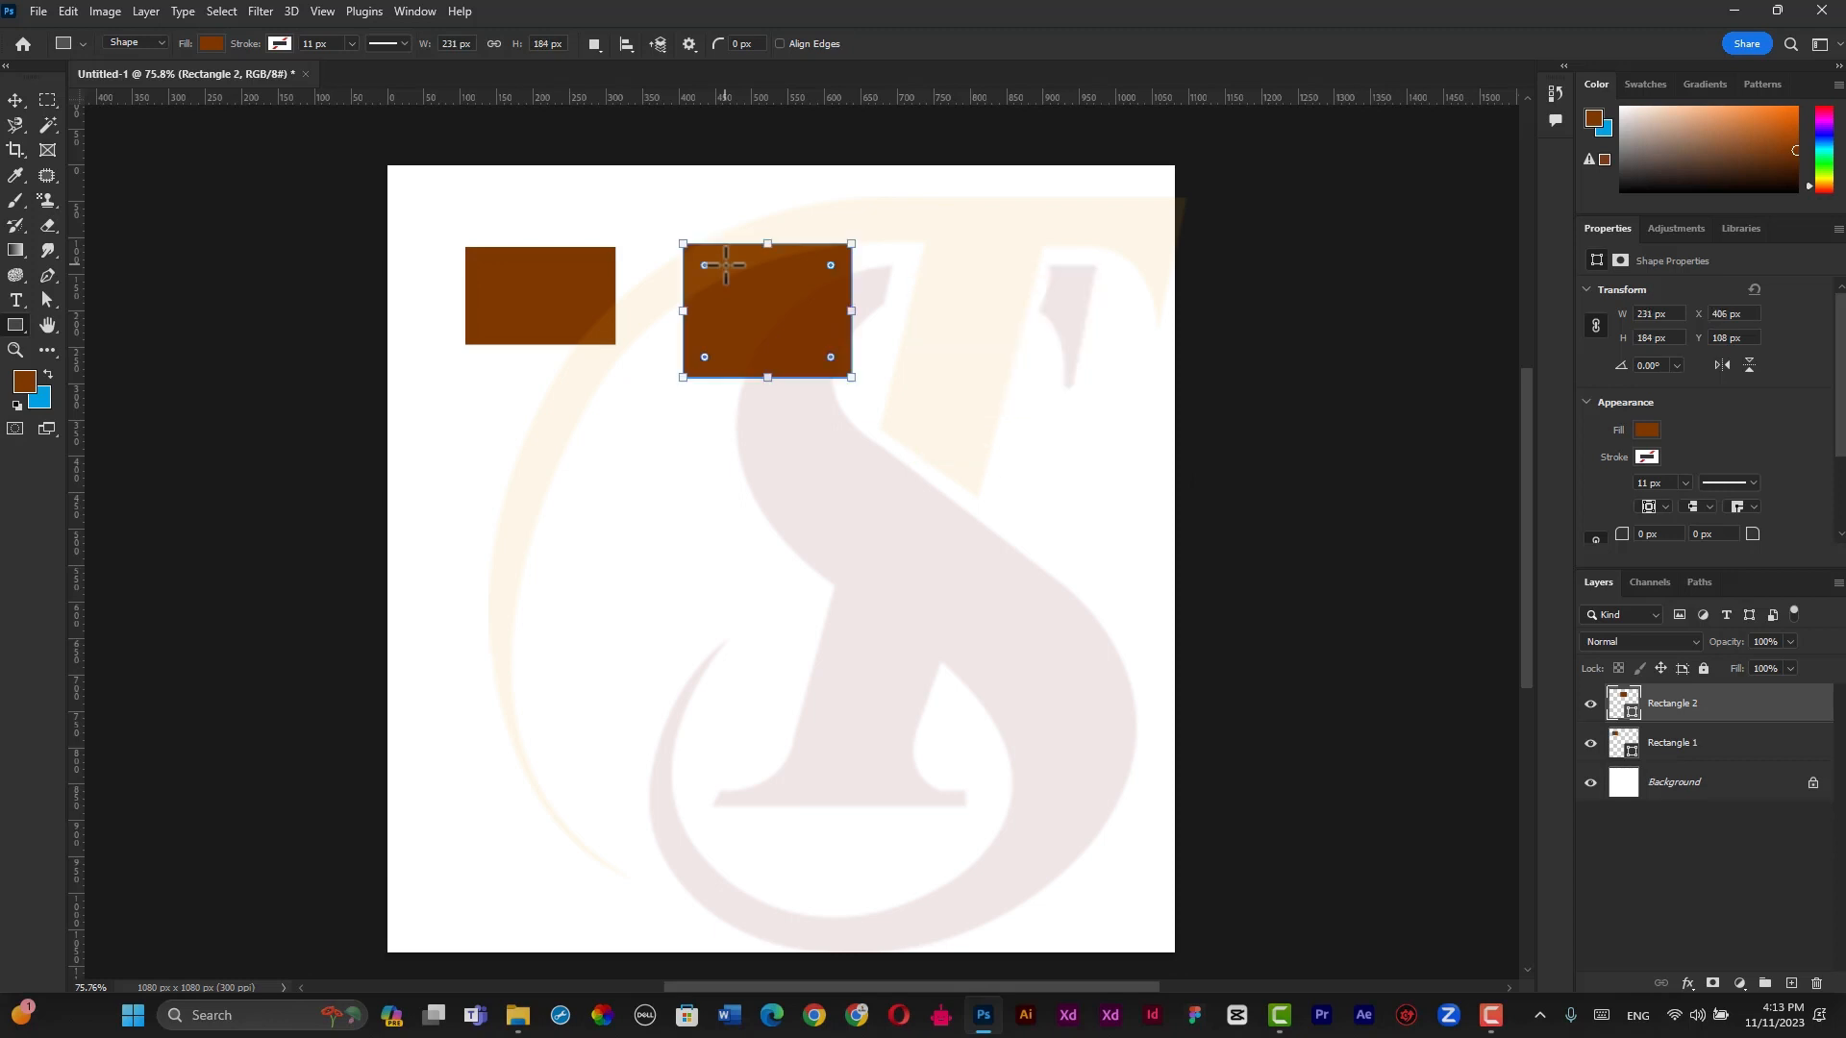
{"action": "key", "text": "ctrl+z"}
Redo the undone rectangles up to the seventh and look up the shortcuts of the undo and redo commands.
{"action": "key", "text": "ctrl+shift+z"}
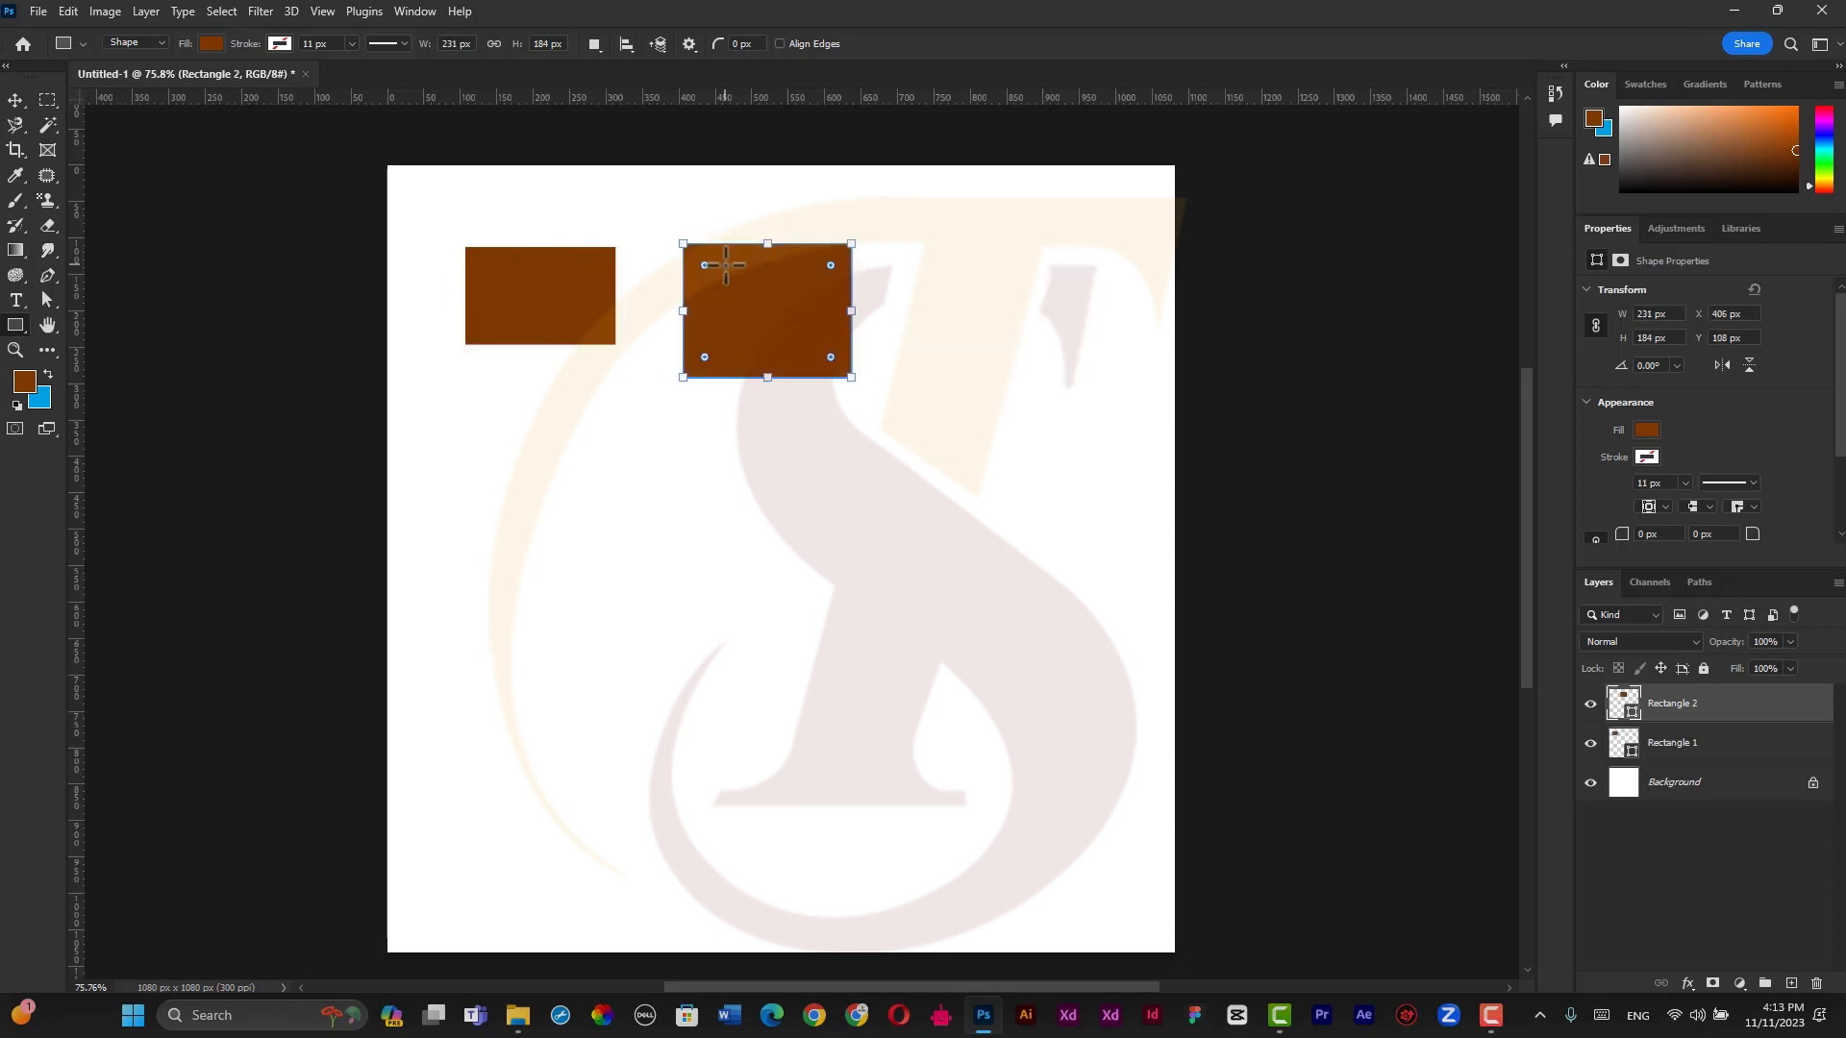
{"action": "key", "text": "ctrl+shift+z"}
{"action": "key", "text": "ctrl+shift+z"}
{"action": "key", "text": "ctrl+shift+z"}
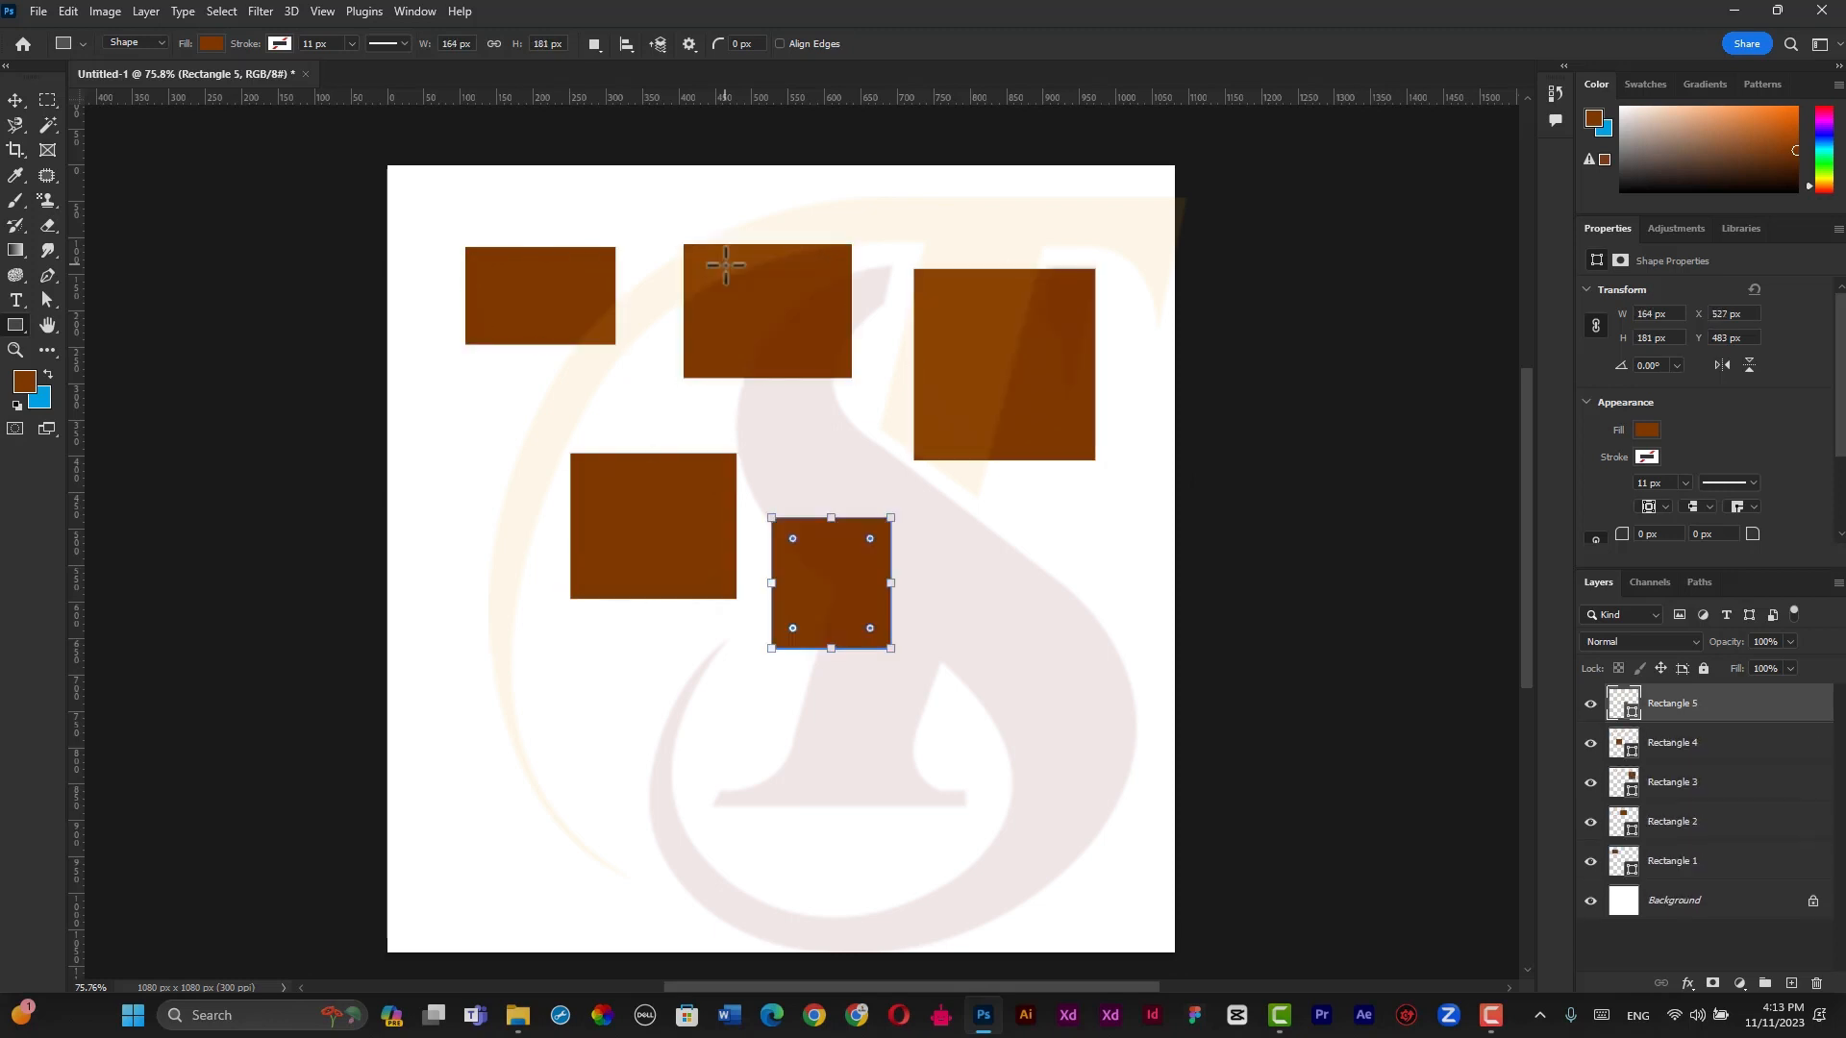
{"action": "key", "text": "ctrl+shift+z"}
{"action": "key", "text": "ctrl+shift+z"}
{"action": "key", "text": "ctrl+shift+z"}
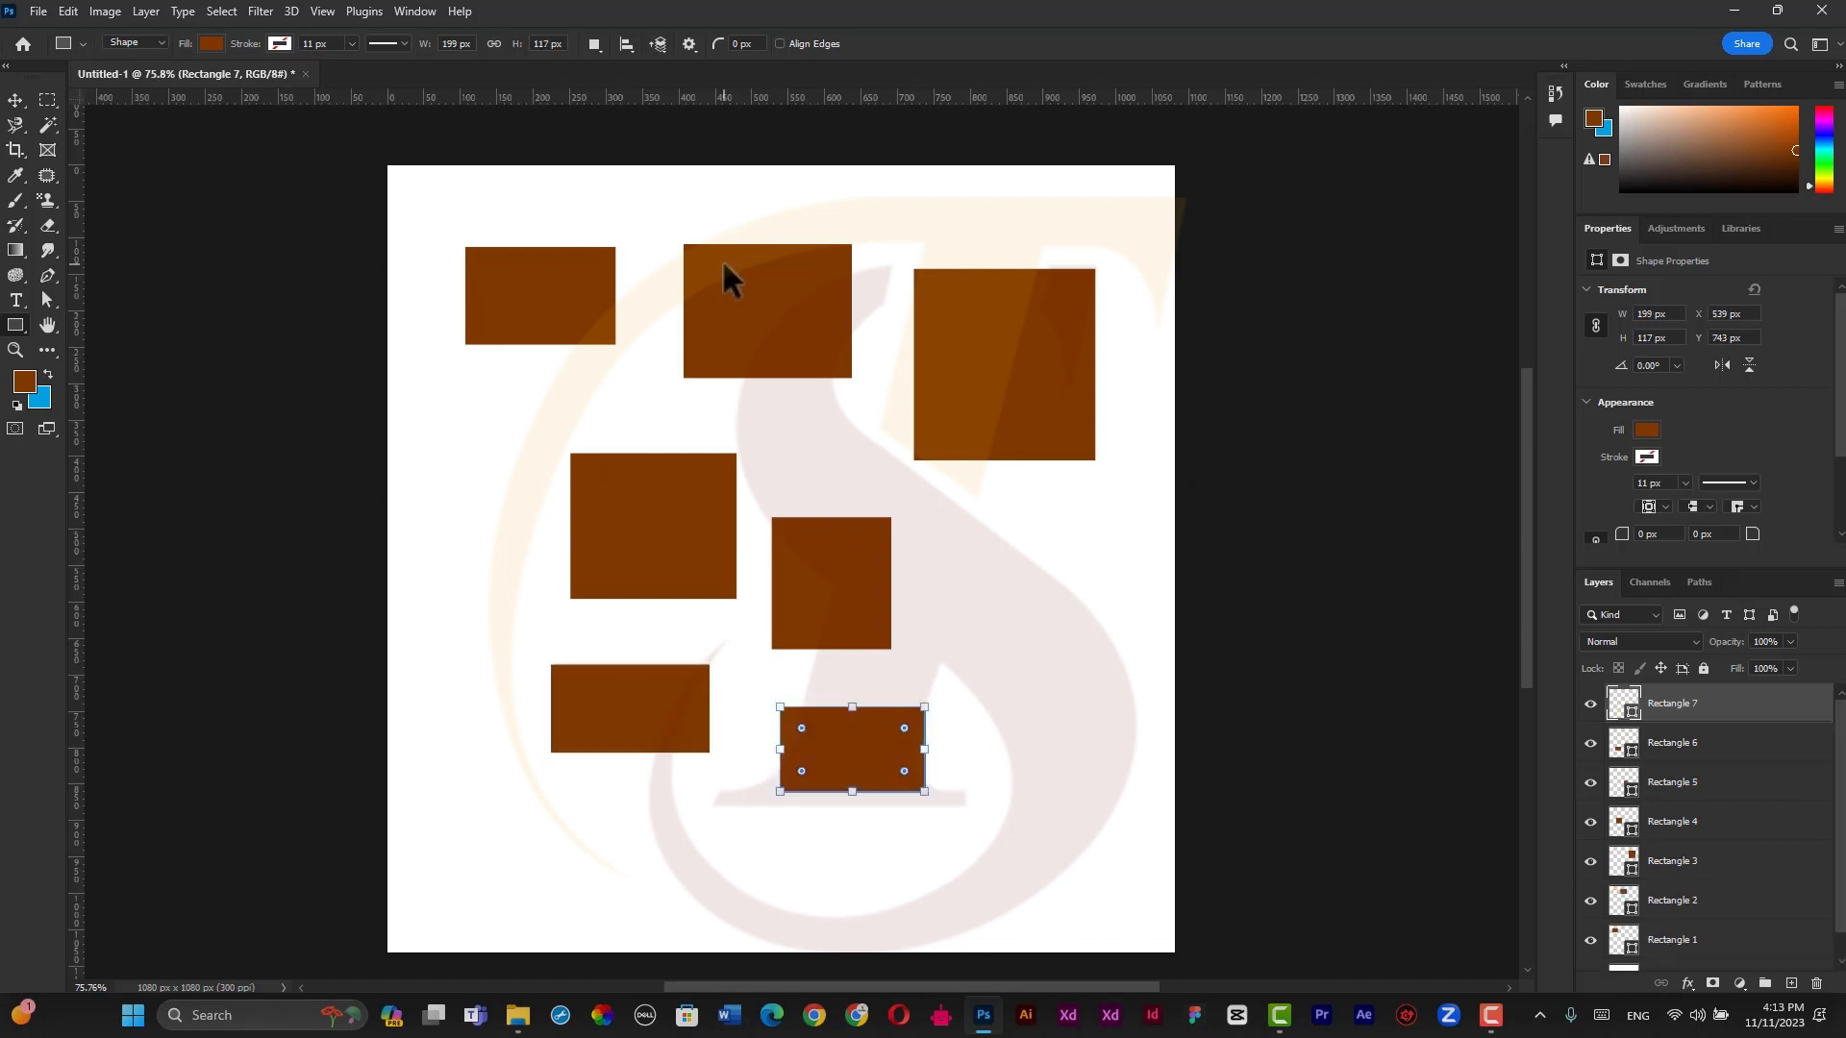
{"action": "left_click", "coordinate": [67, 10]}
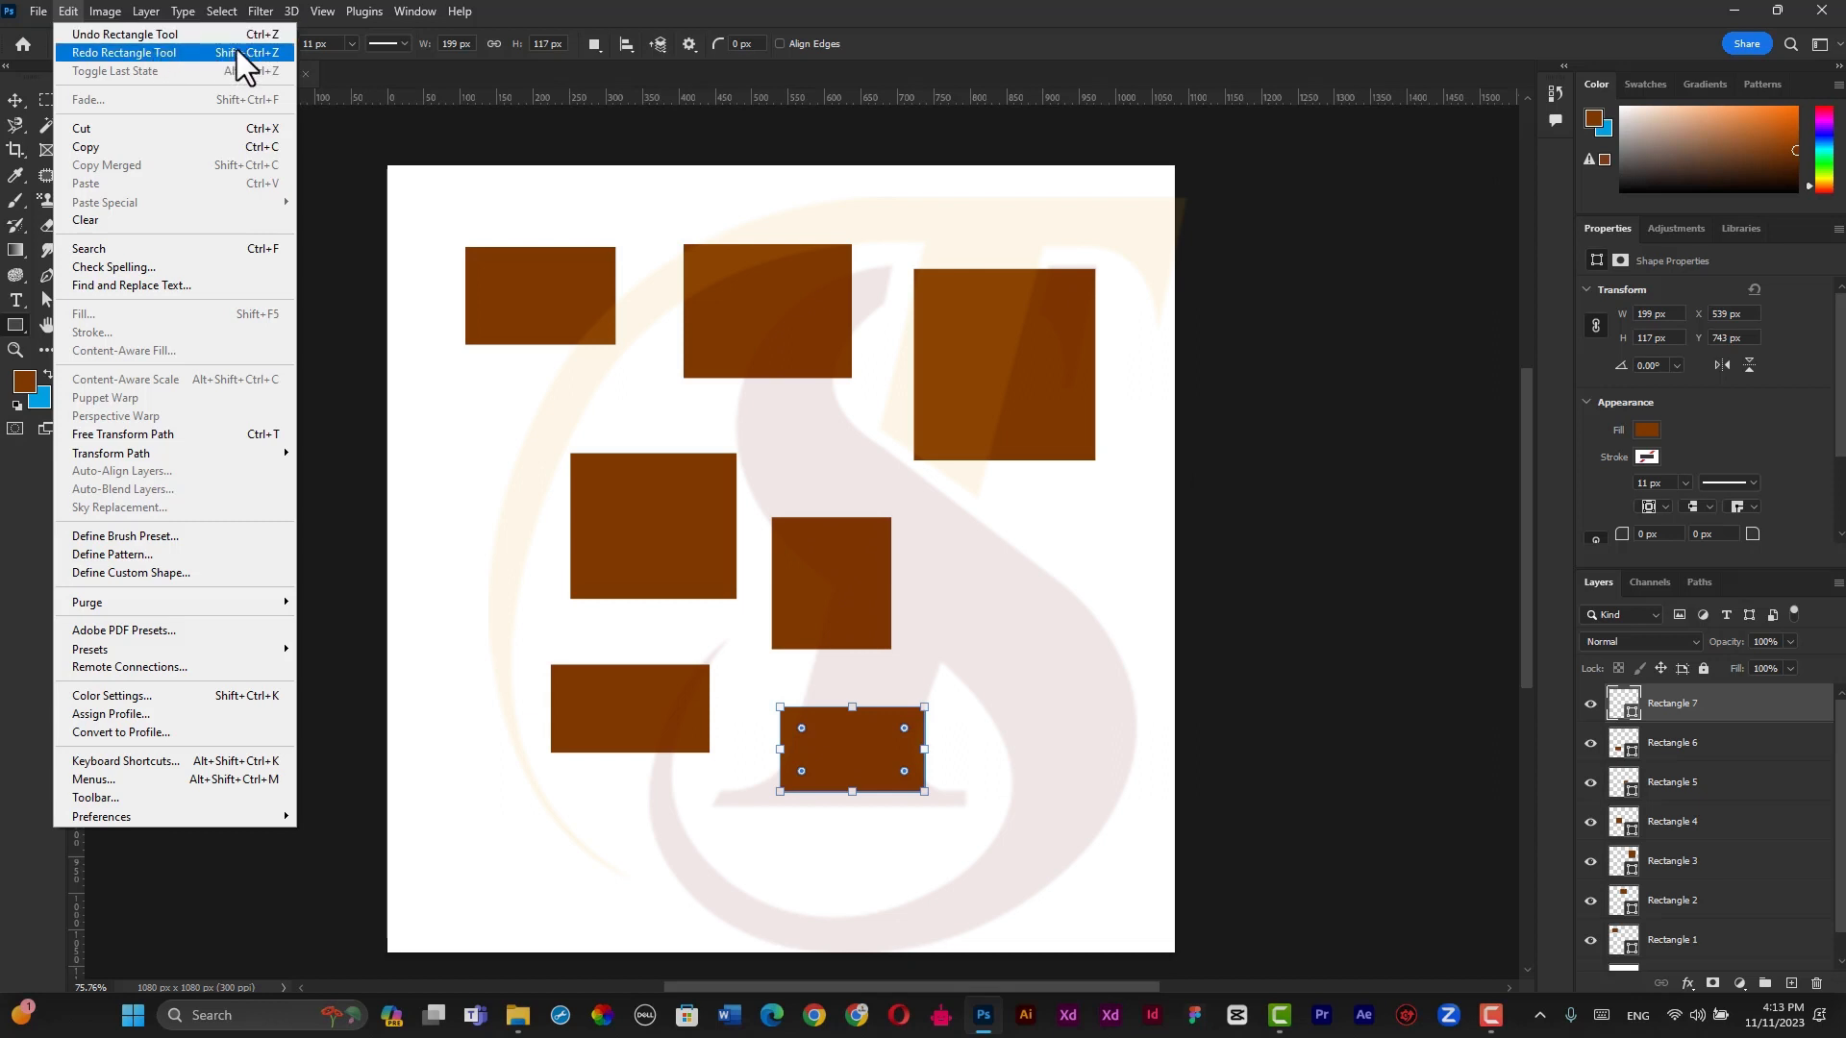
{"action": "mouse_move", "coordinate": [543, 9]}
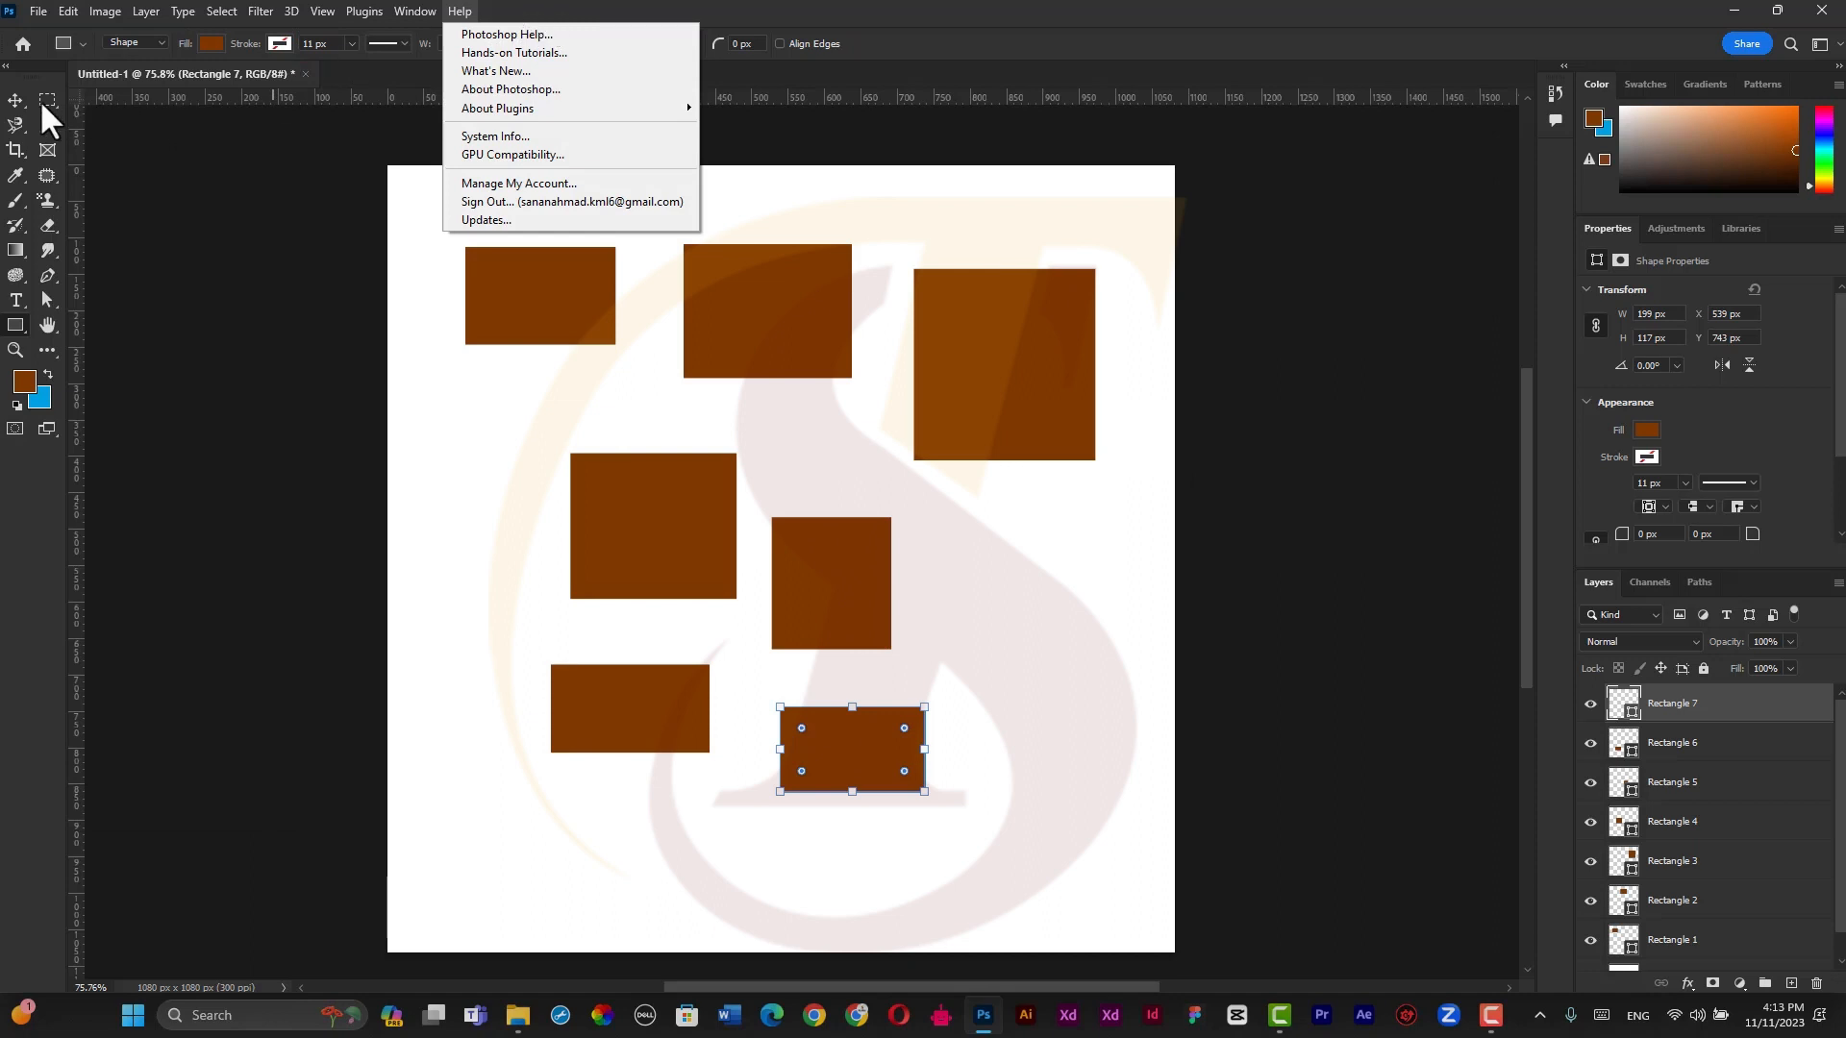
Examine the shortcut letters assigned to the tools in the Customize Toolbar dialog and close it without changes.
{"action": "left_click", "coordinate": [42, 349]}
{"action": "left_click", "coordinate": [42, 350]}
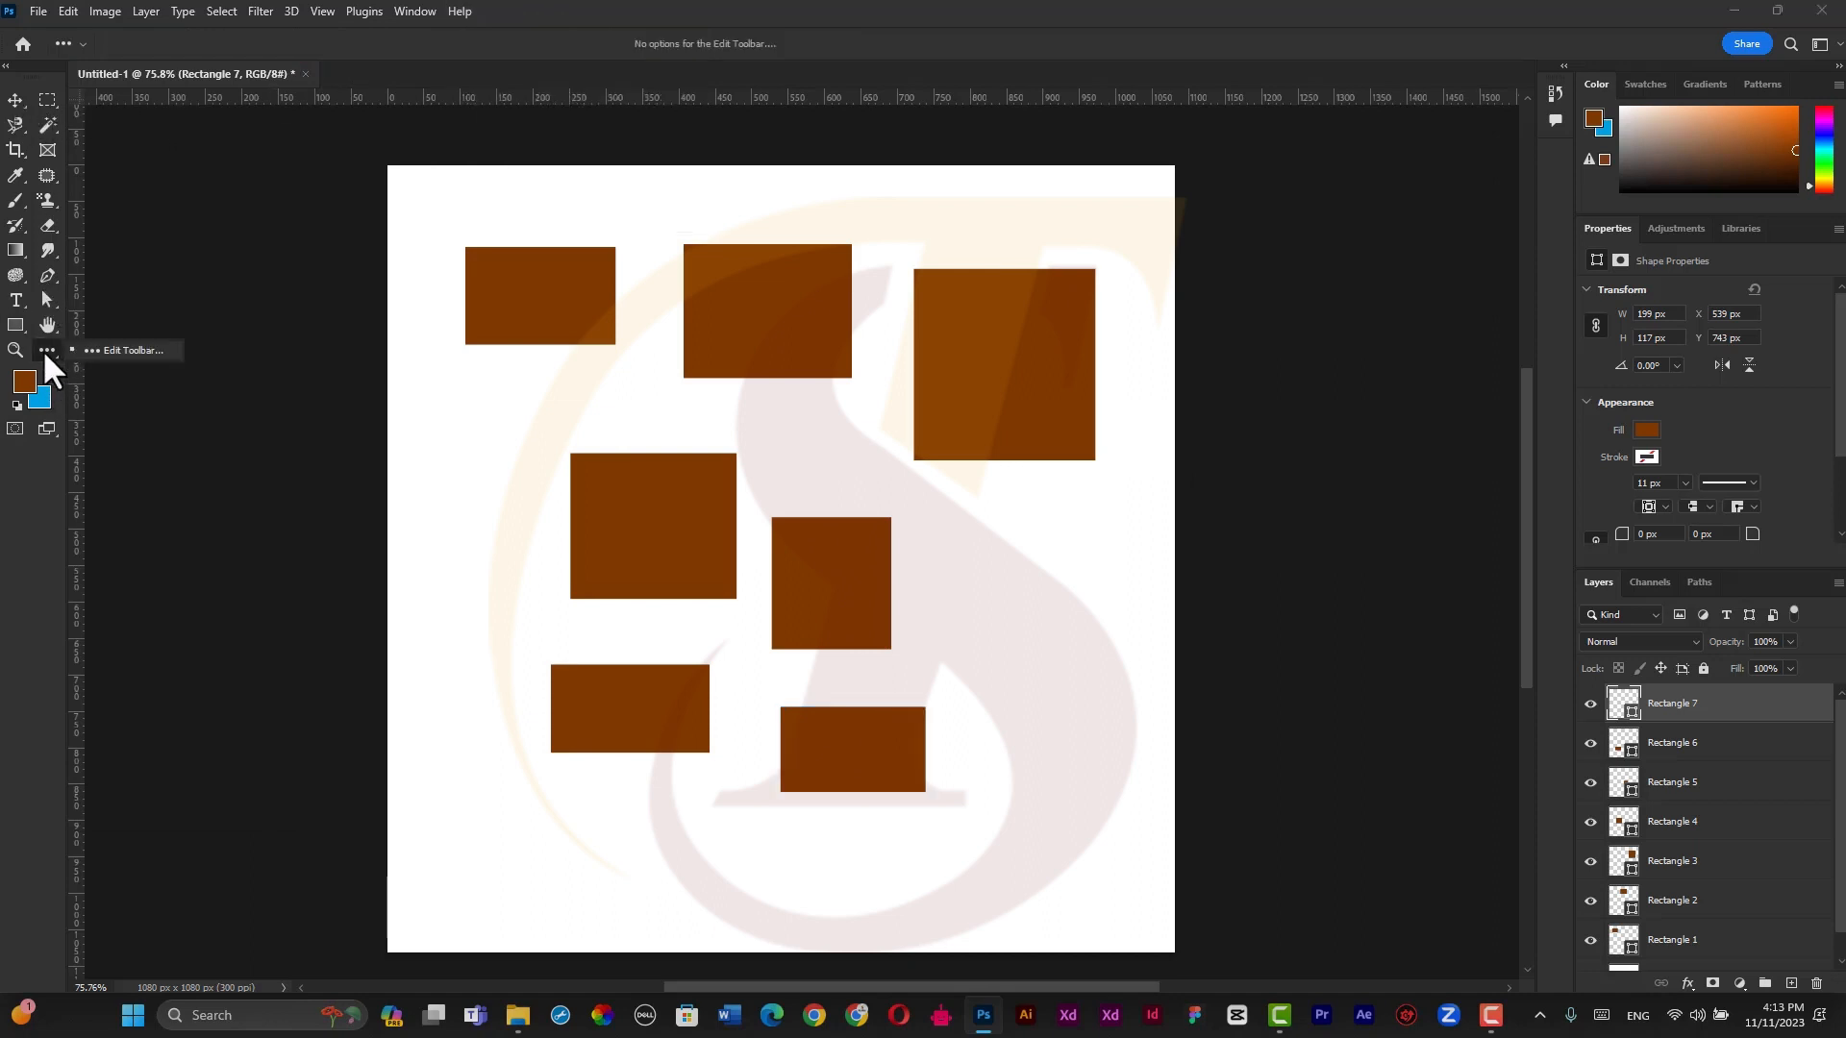
{"action": "left_click", "coordinate": [104, 350]}
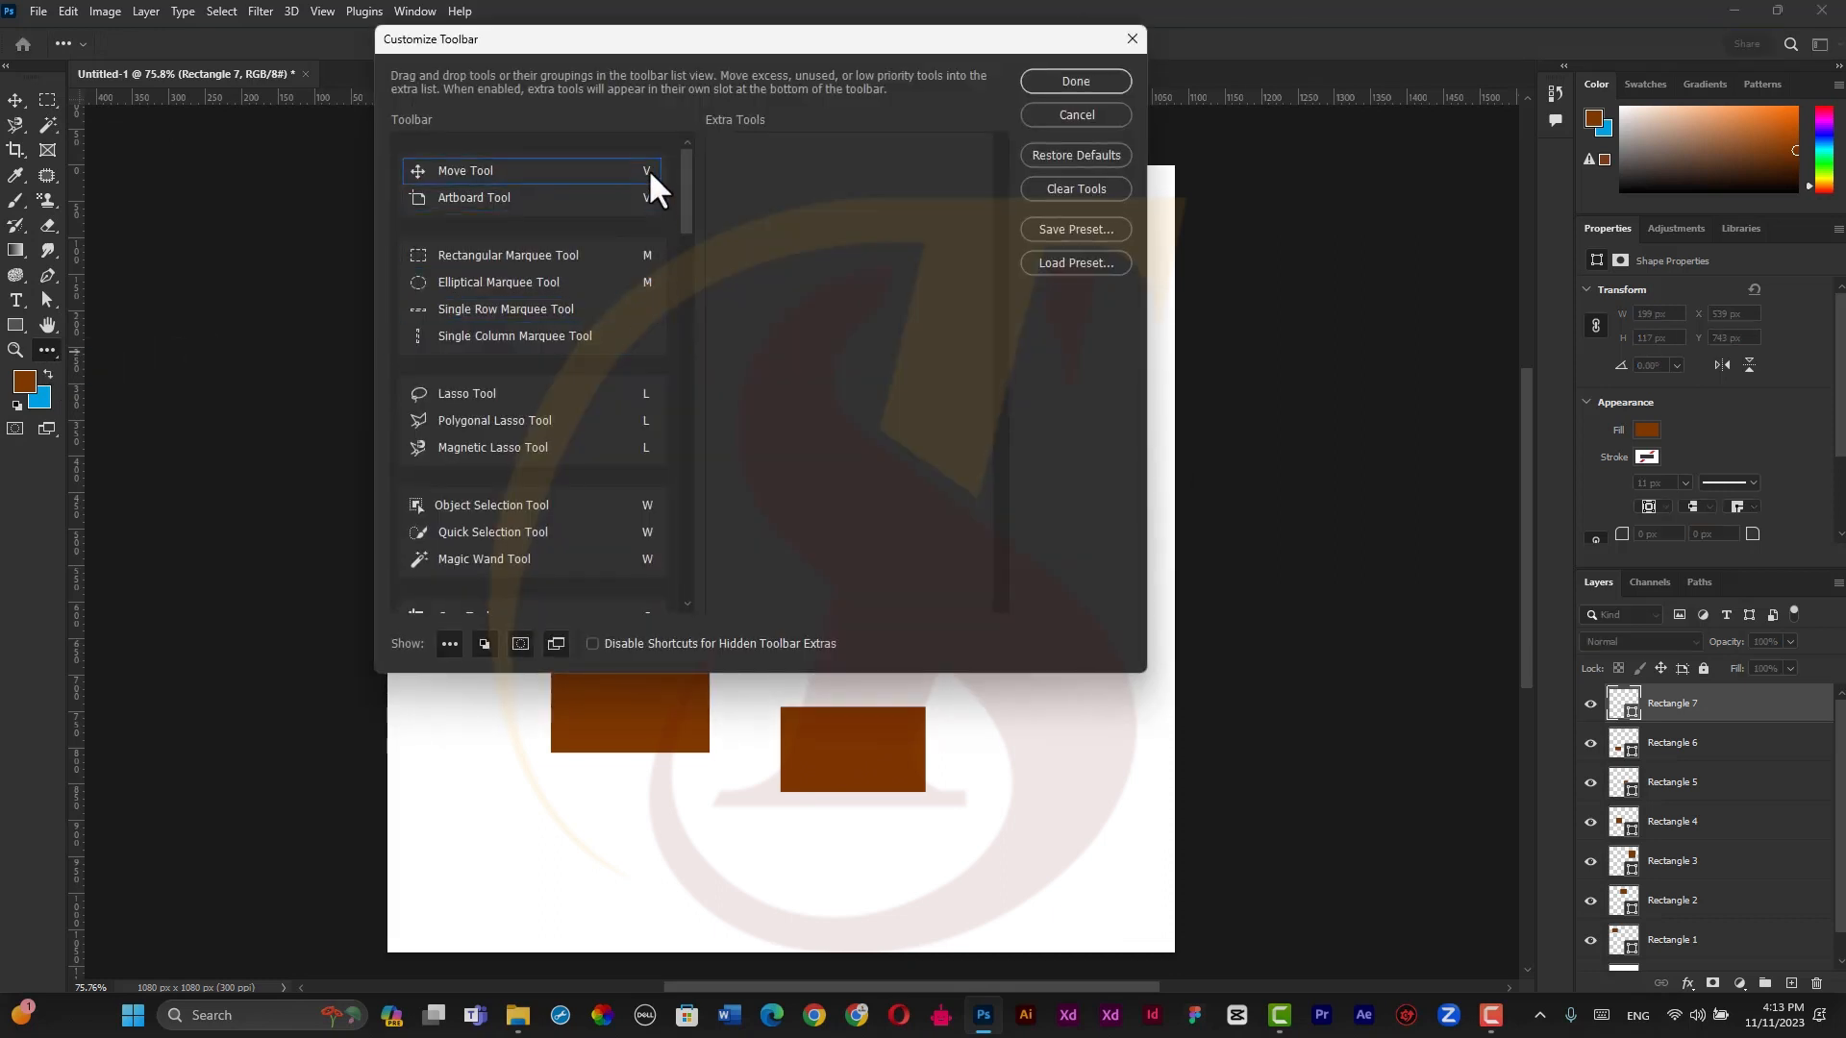
{"action": "scroll", "coordinate": [650, 167], "scroll_direction": "down", "scroll_amount": 3}
{"action": "scroll", "coordinate": [644, 173], "scroll_direction": "down", "scroll_amount": 4}
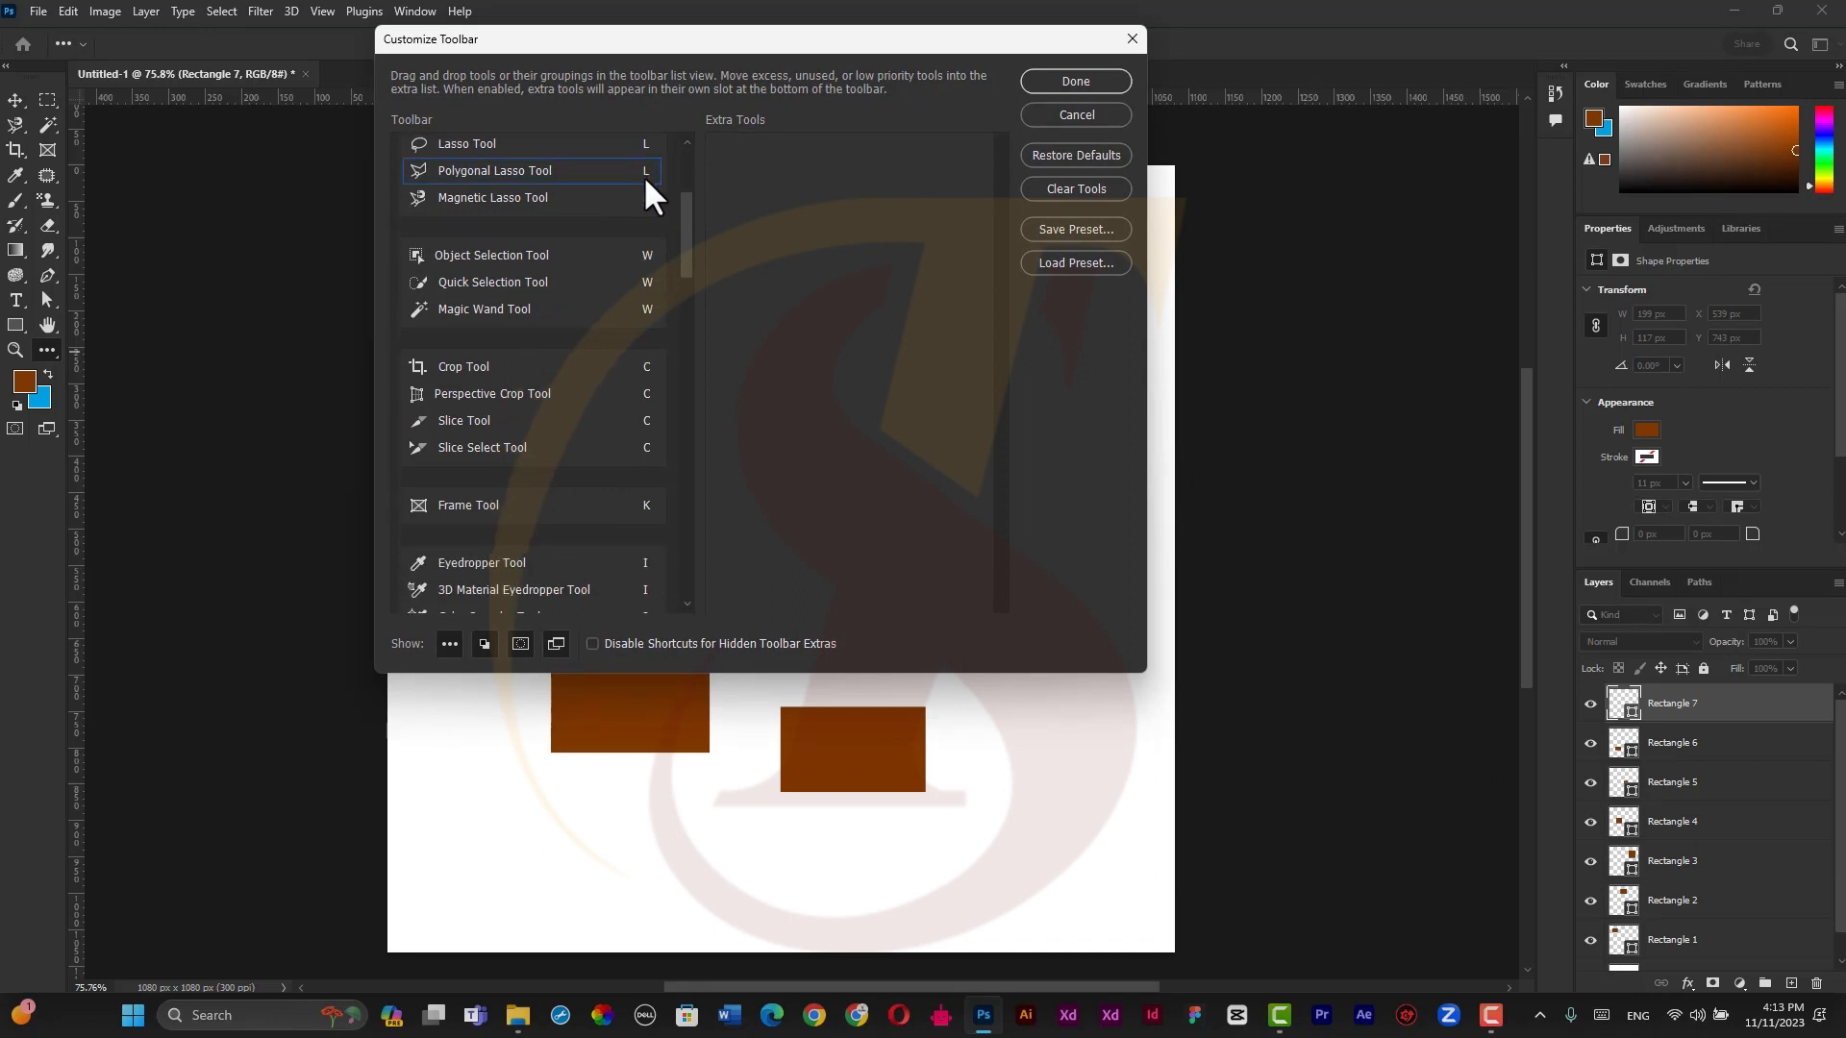
{"action": "scroll", "coordinate": [644, 177], "scroll_direction": "up", "scroll_amount": 2}
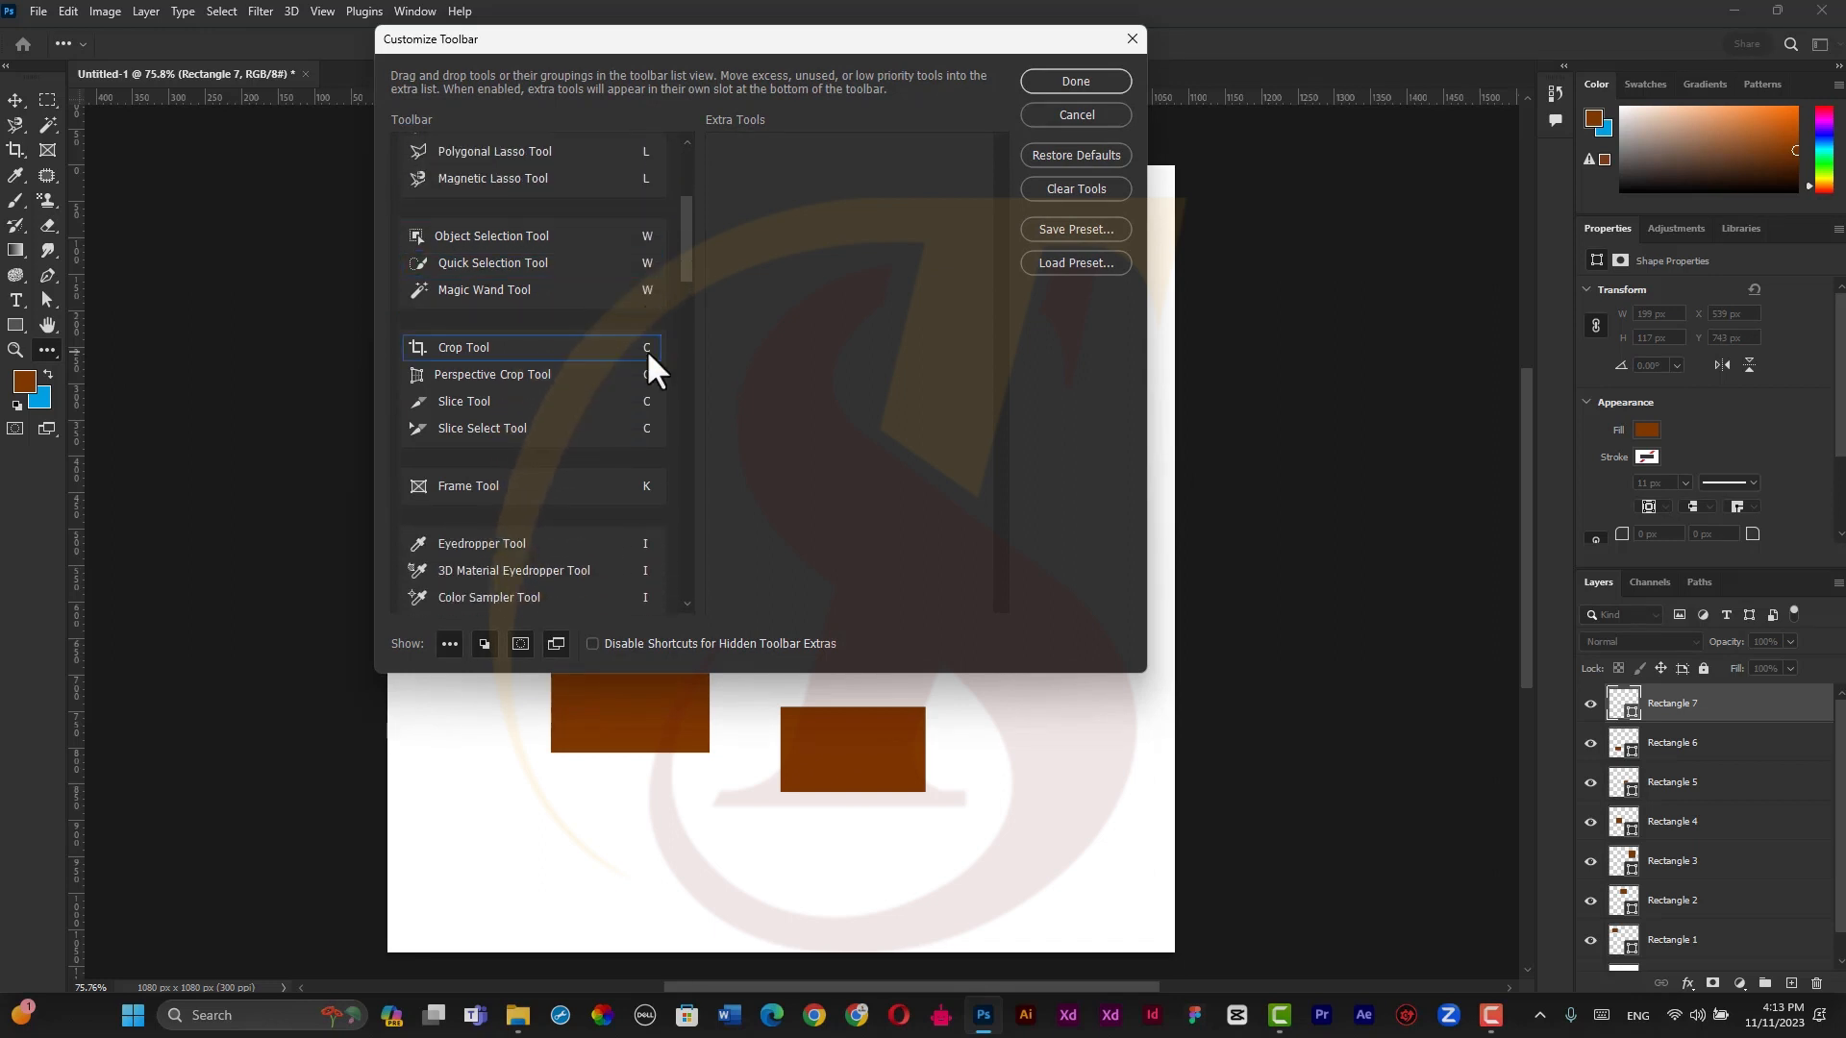
{"action": "scroll", "coordinate": [646, 355], "scroll_direction": "down", "scroll_amount": 2}
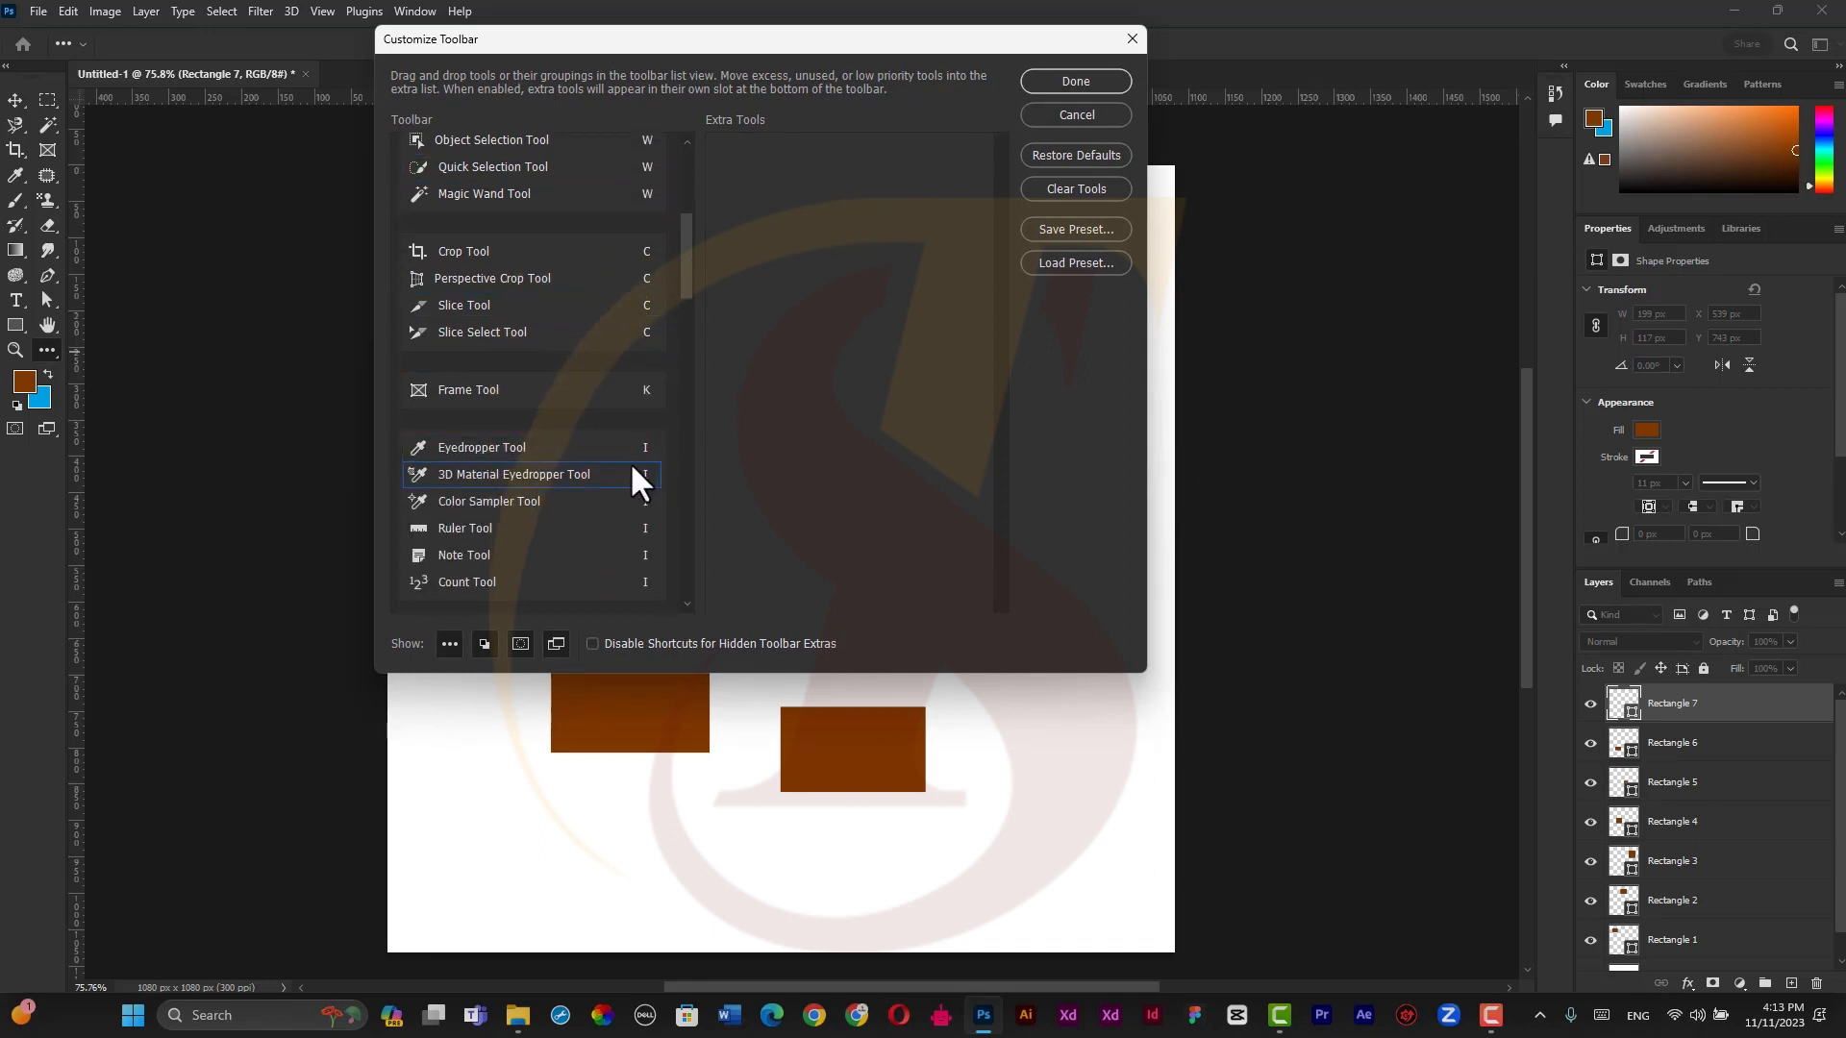
{"action": "scroll", "coordinate": [629, 384], "scroll_direction": "up", "scroll_amount": 2}
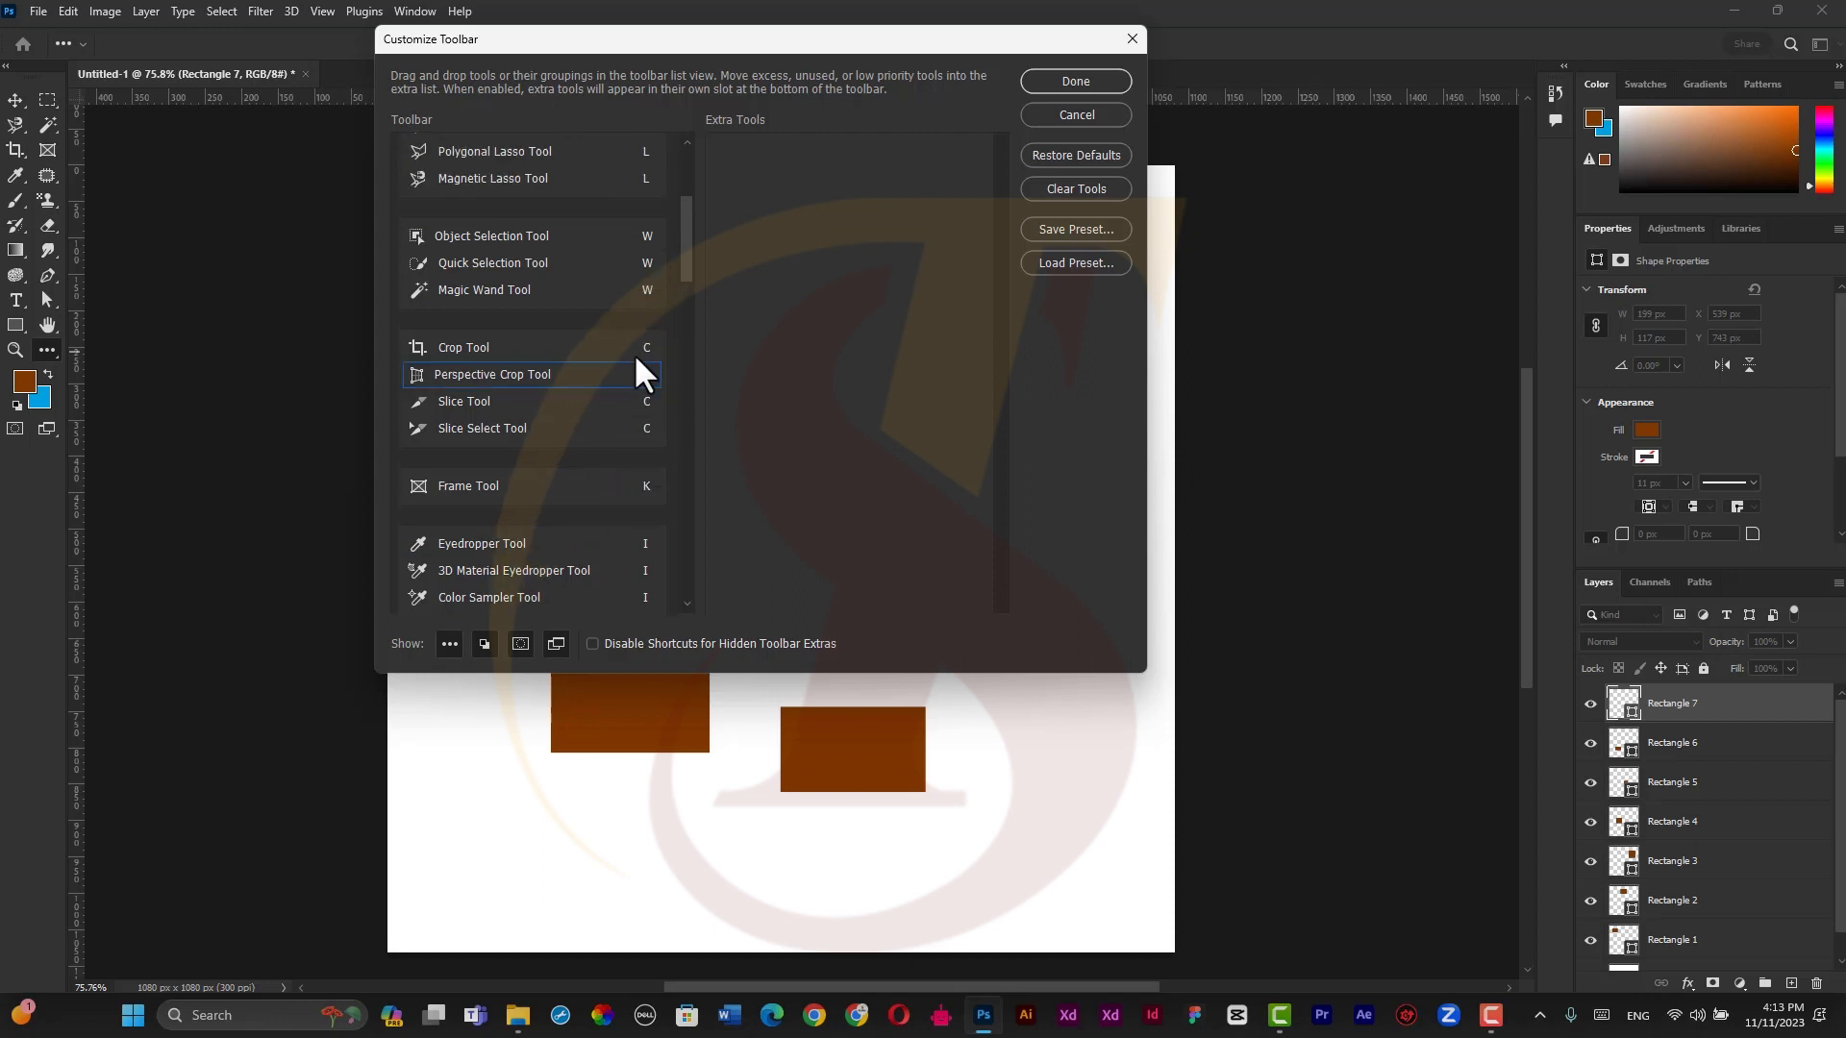
{"action": "scroll", "coordinate": [635, 356], "scroll_direction": "up", "scroll_amount": 5}
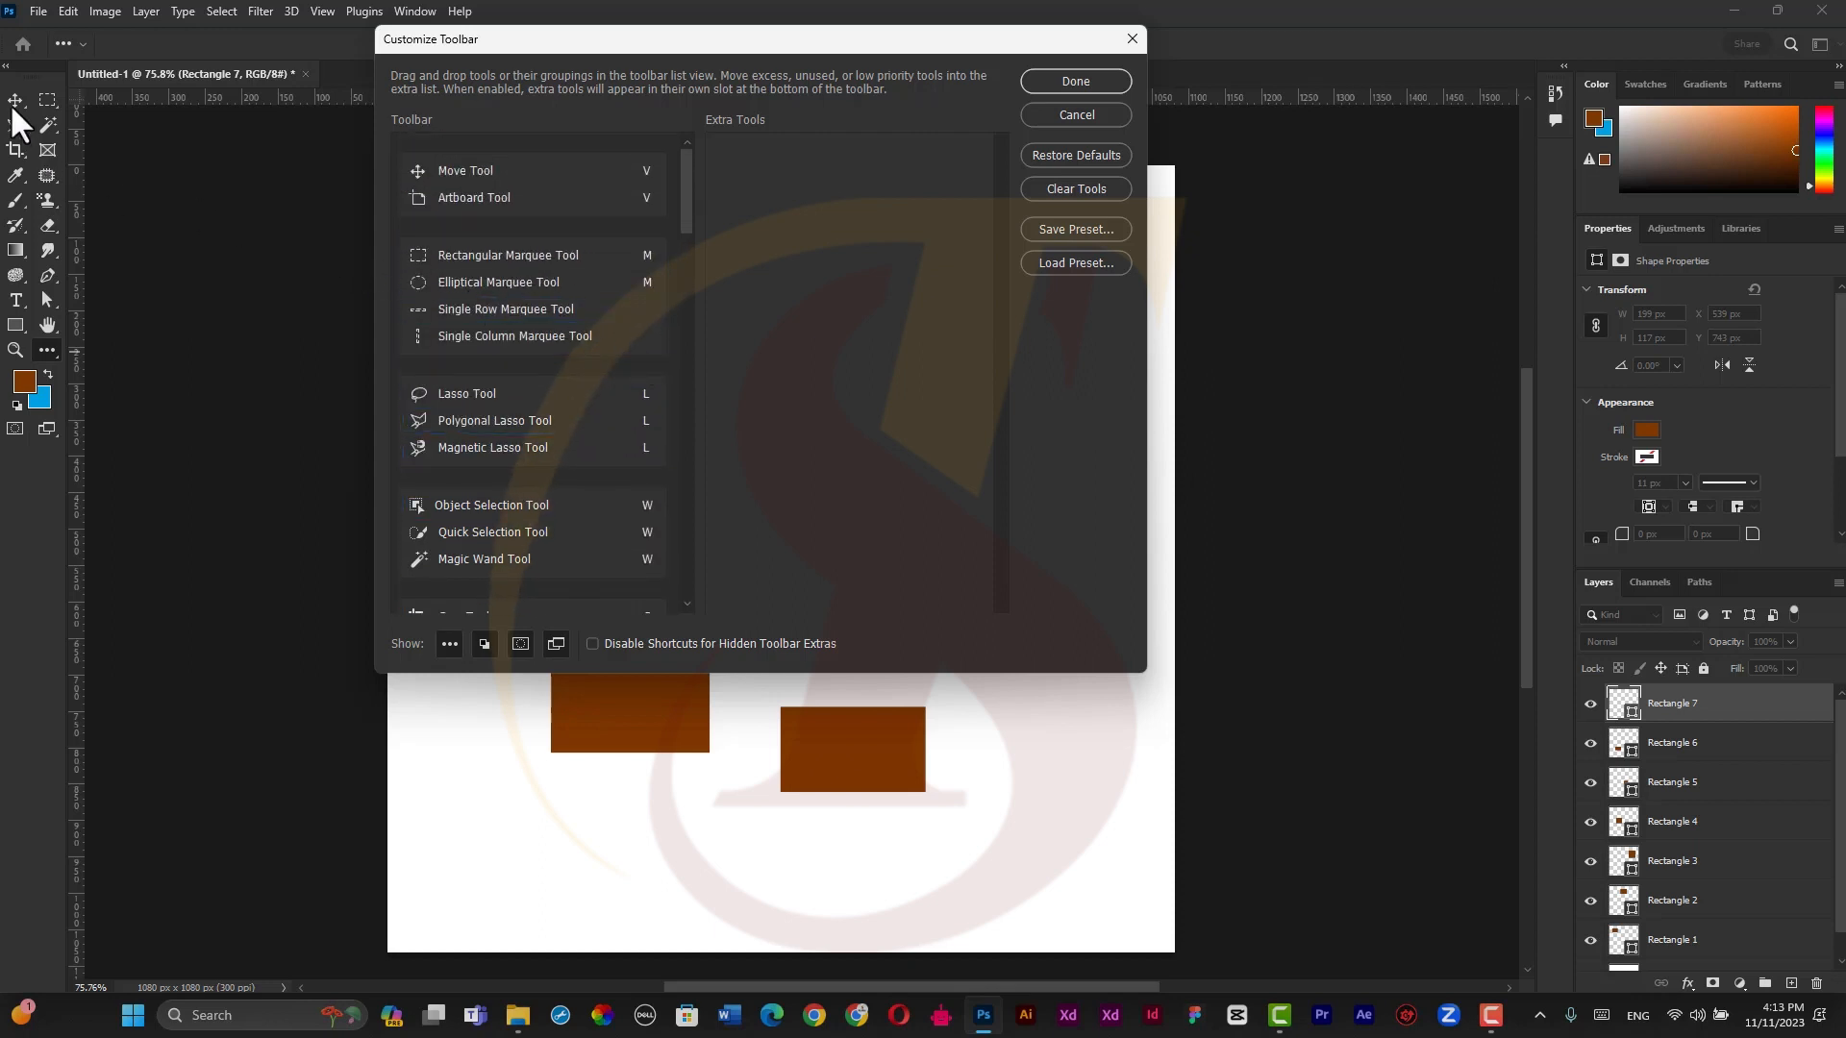
{"action": "left_click", "coordinate": [647, 171]}
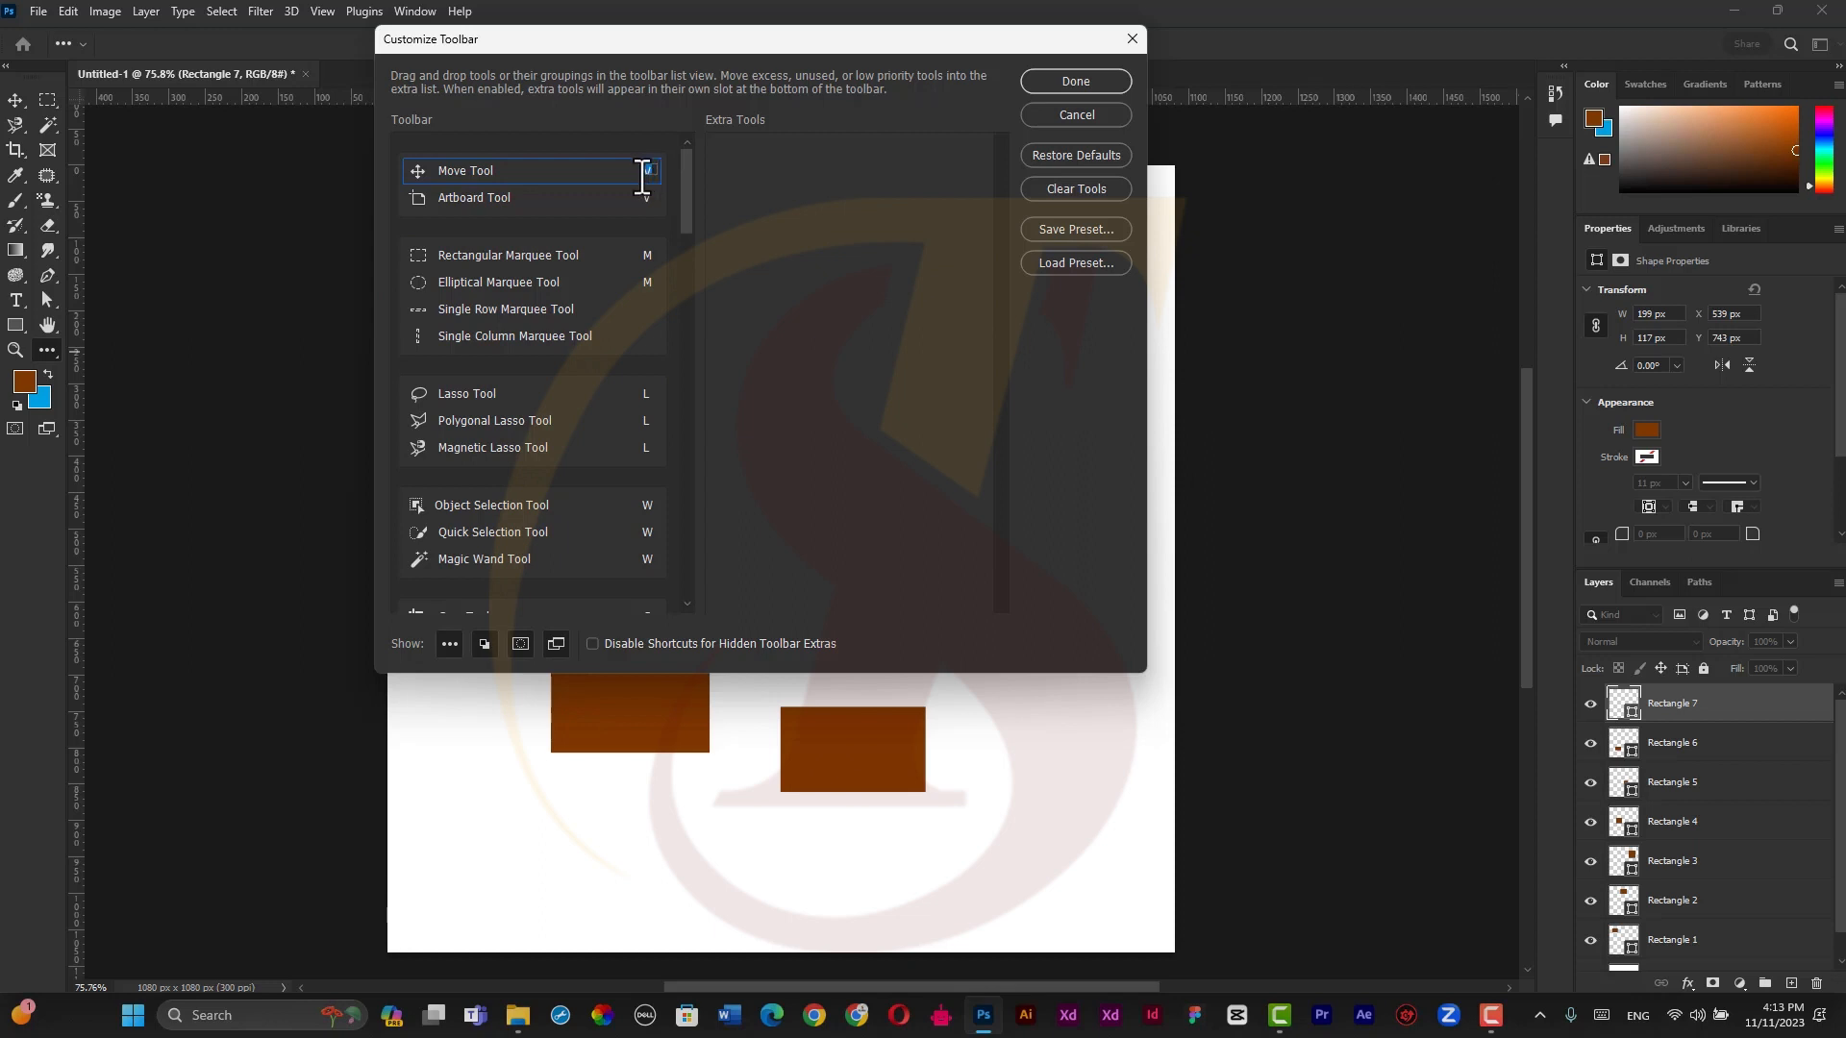
{"action": "left_click", "coordinate": [1136, 38]}
{"action": "left_click", "coordinate": [1135, 38]}
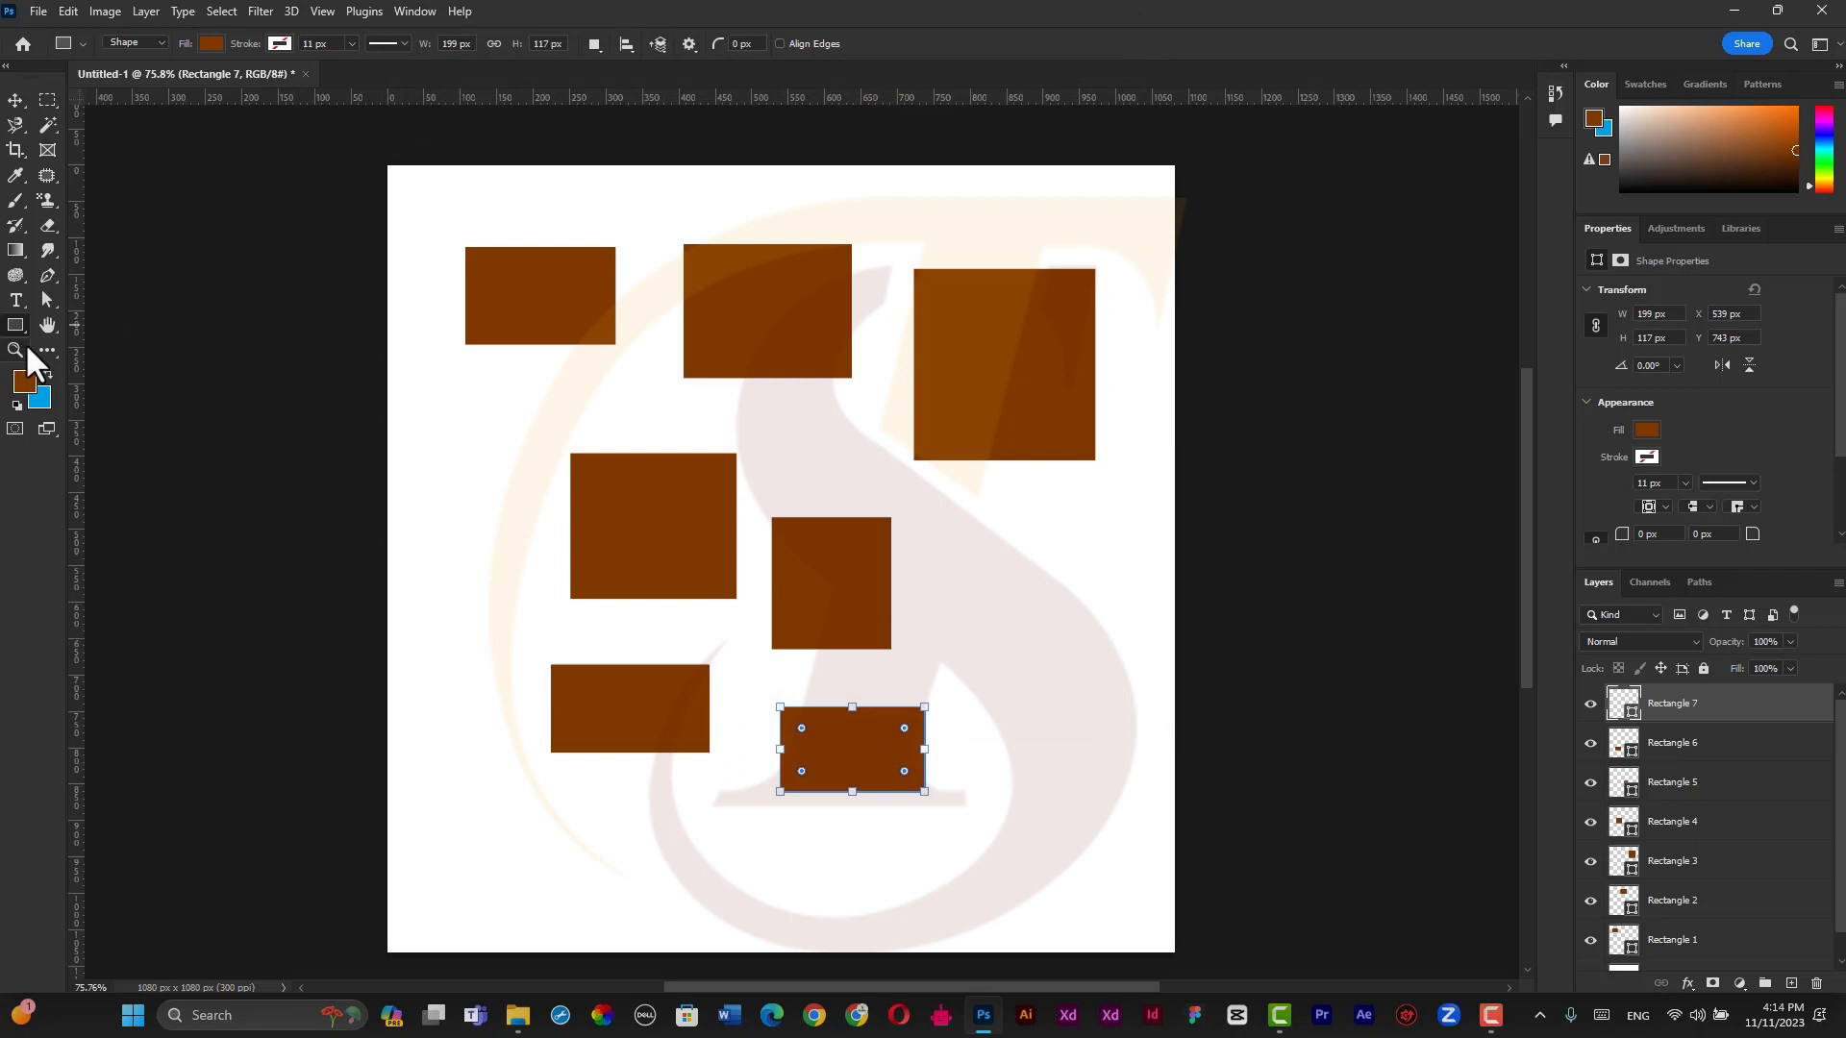
Switch in turn to the Move, Crop and Eyedropper tools by their shortcut letters.
{"action": "left_click", "coordinate": [36, 350]}
{"action": "key", "text": "v"}
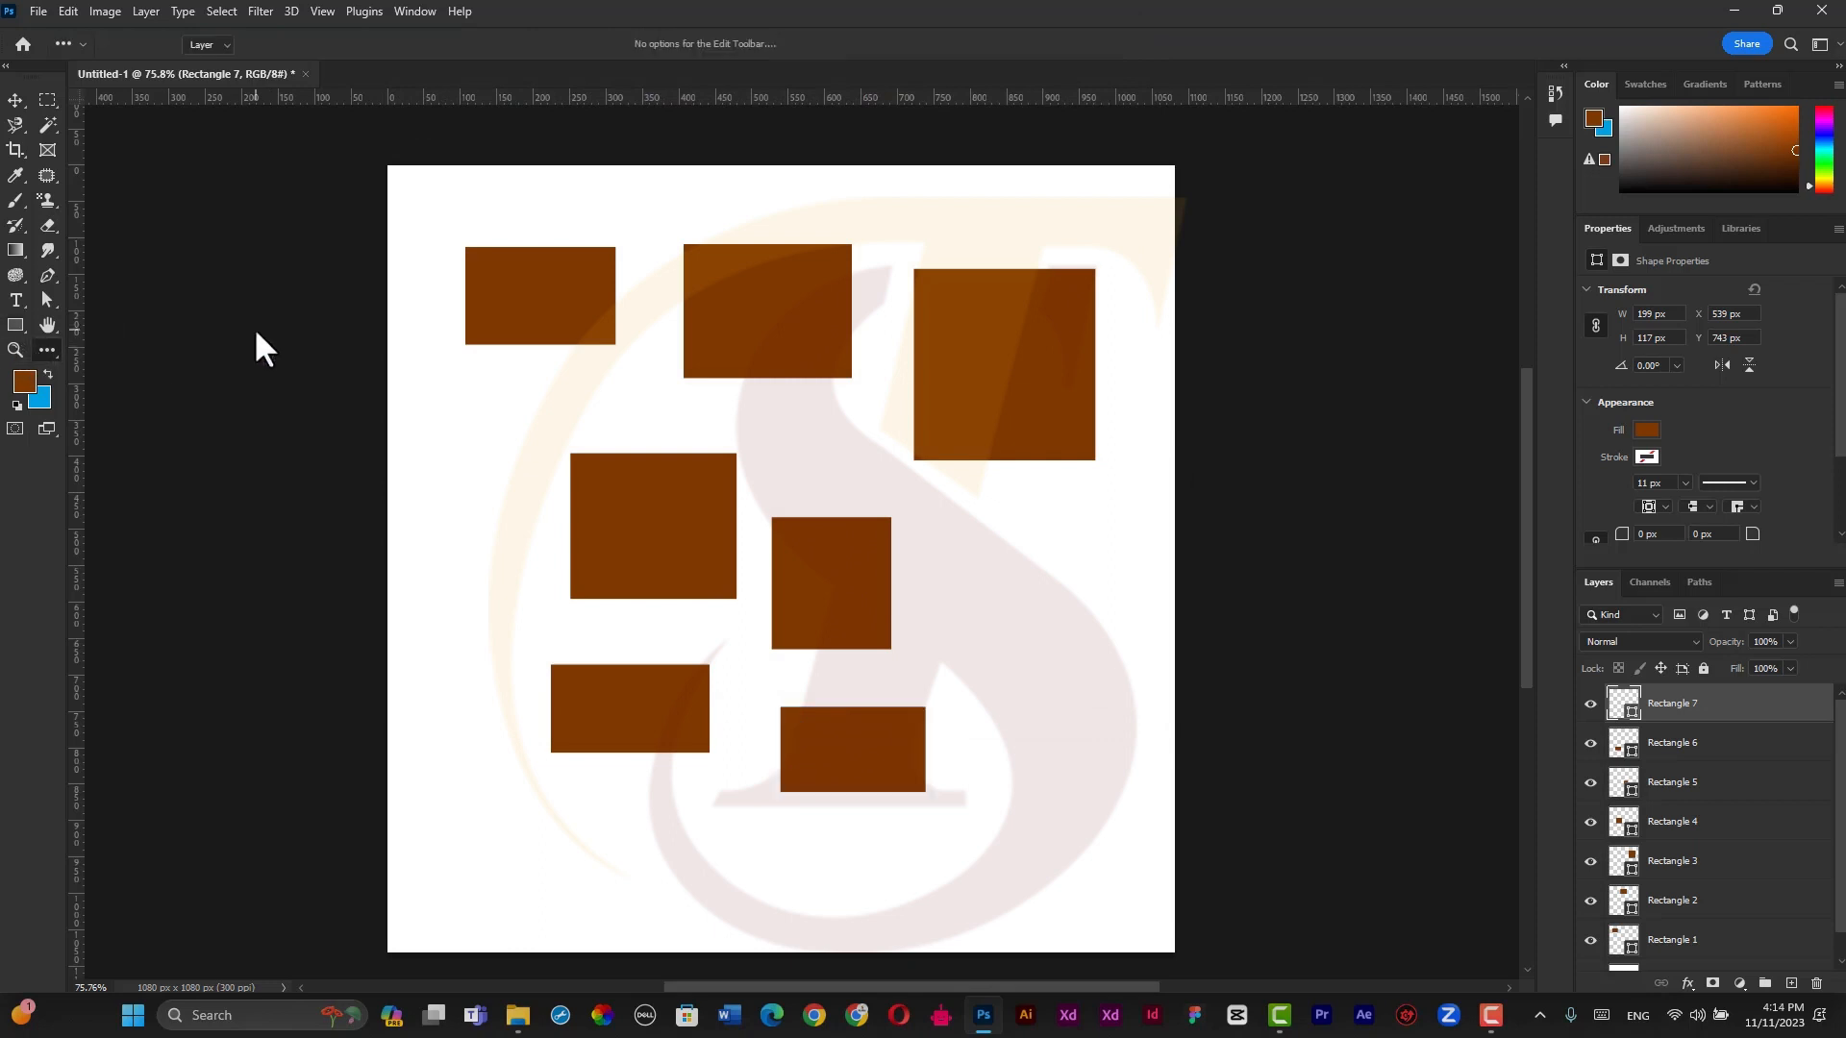
{"action": "key", "text": "c"}
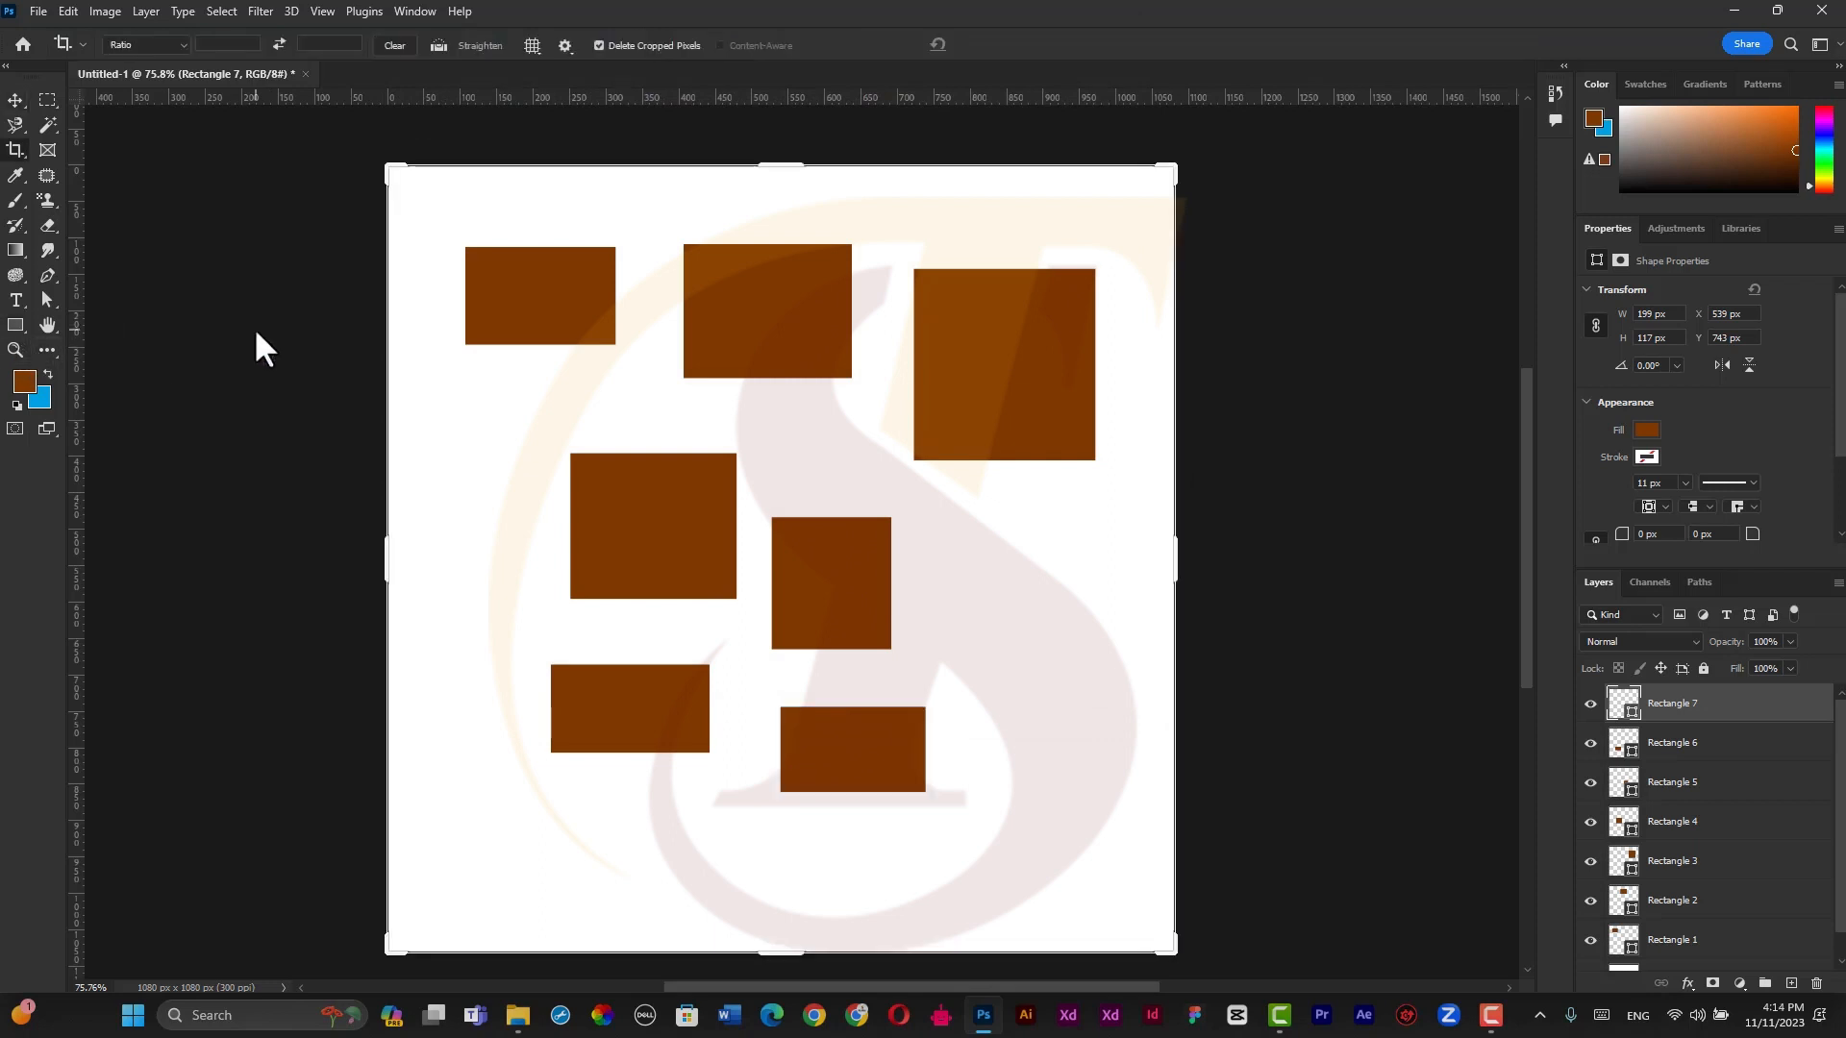
{"action": "key", "text": "i"}
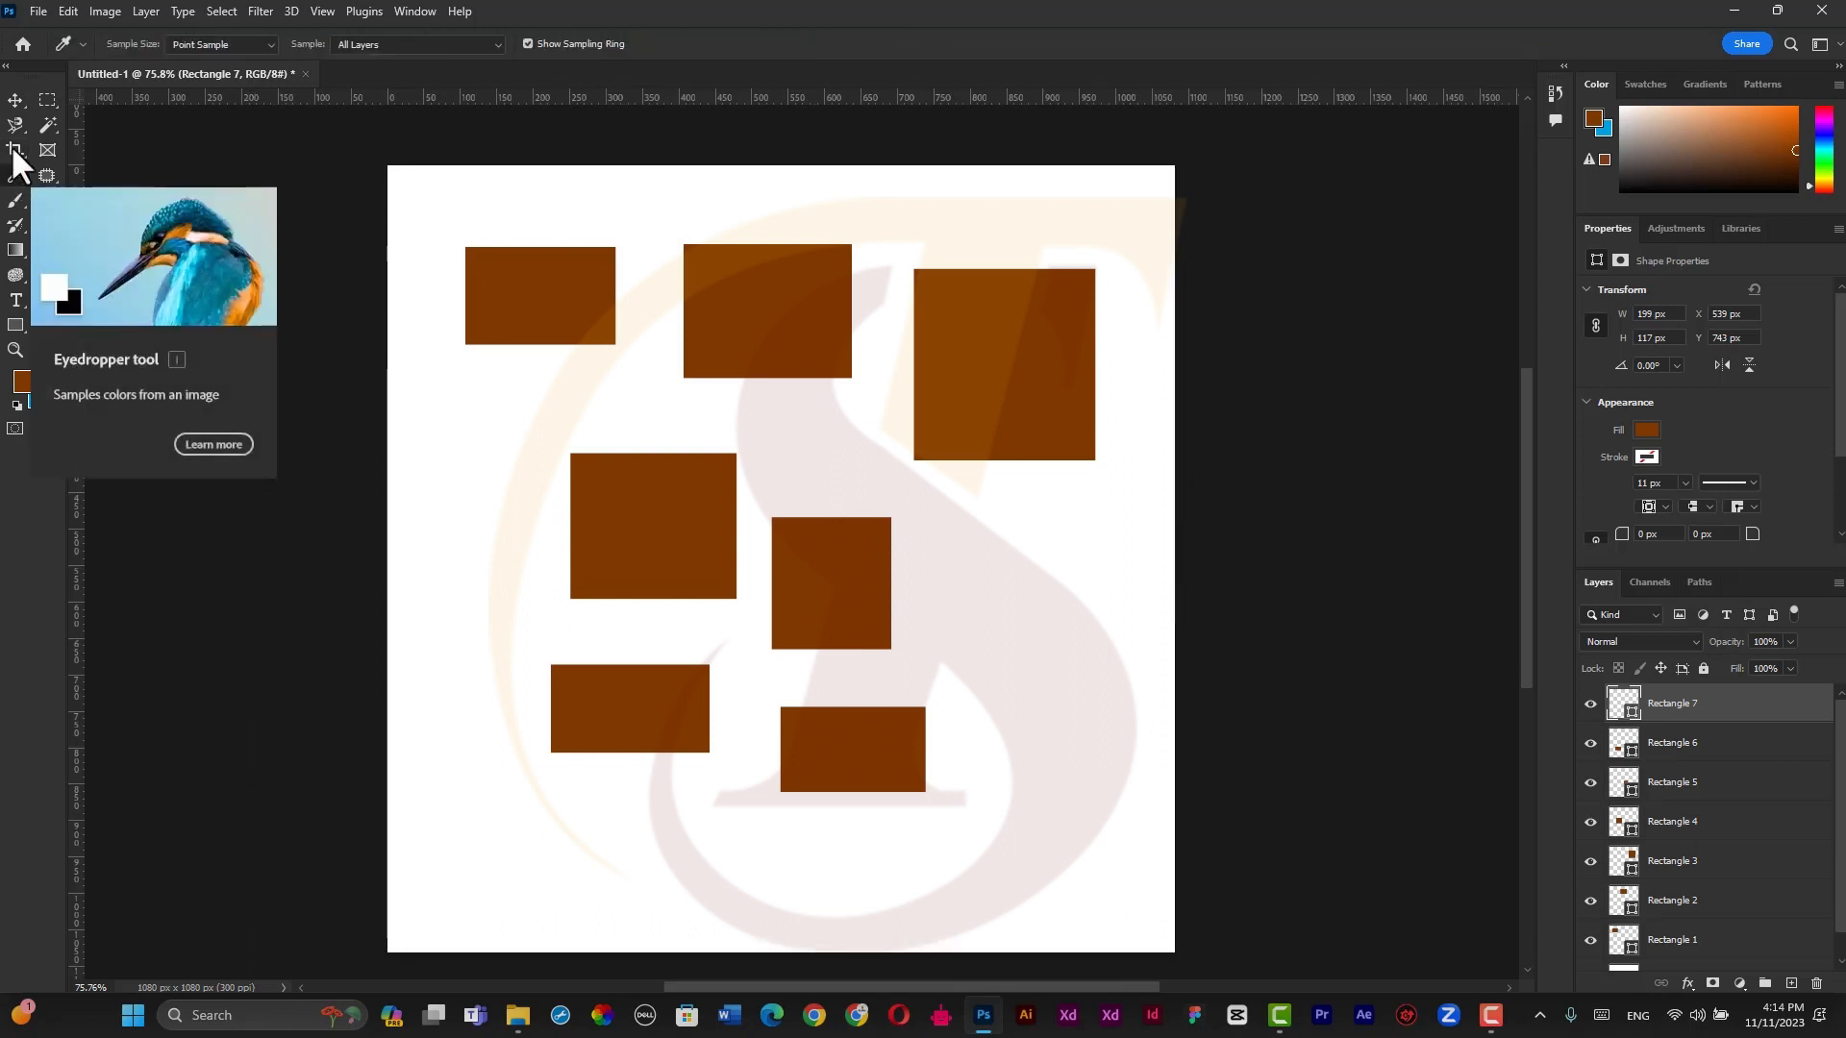
Examine the tool variants and shortcuts grouped with the Magnetic Lasso, Crop, Eyedropper and Brush tools, ending on the Move tool.
{"action": "mouse_move", "coordinate": [16, 100]}
{"action": "left_mouse_down"}
{"action": "mouse_move", "coordinate": [65, 98]}
{"action": "mouse_move", "coordinate": [16, 126]}
{"action": "mouse_move", "coordinate": [194, 139]}
{"action": "mouse_move", "coordinate": [176, 141]}
{"action": "left_mouse_up"}
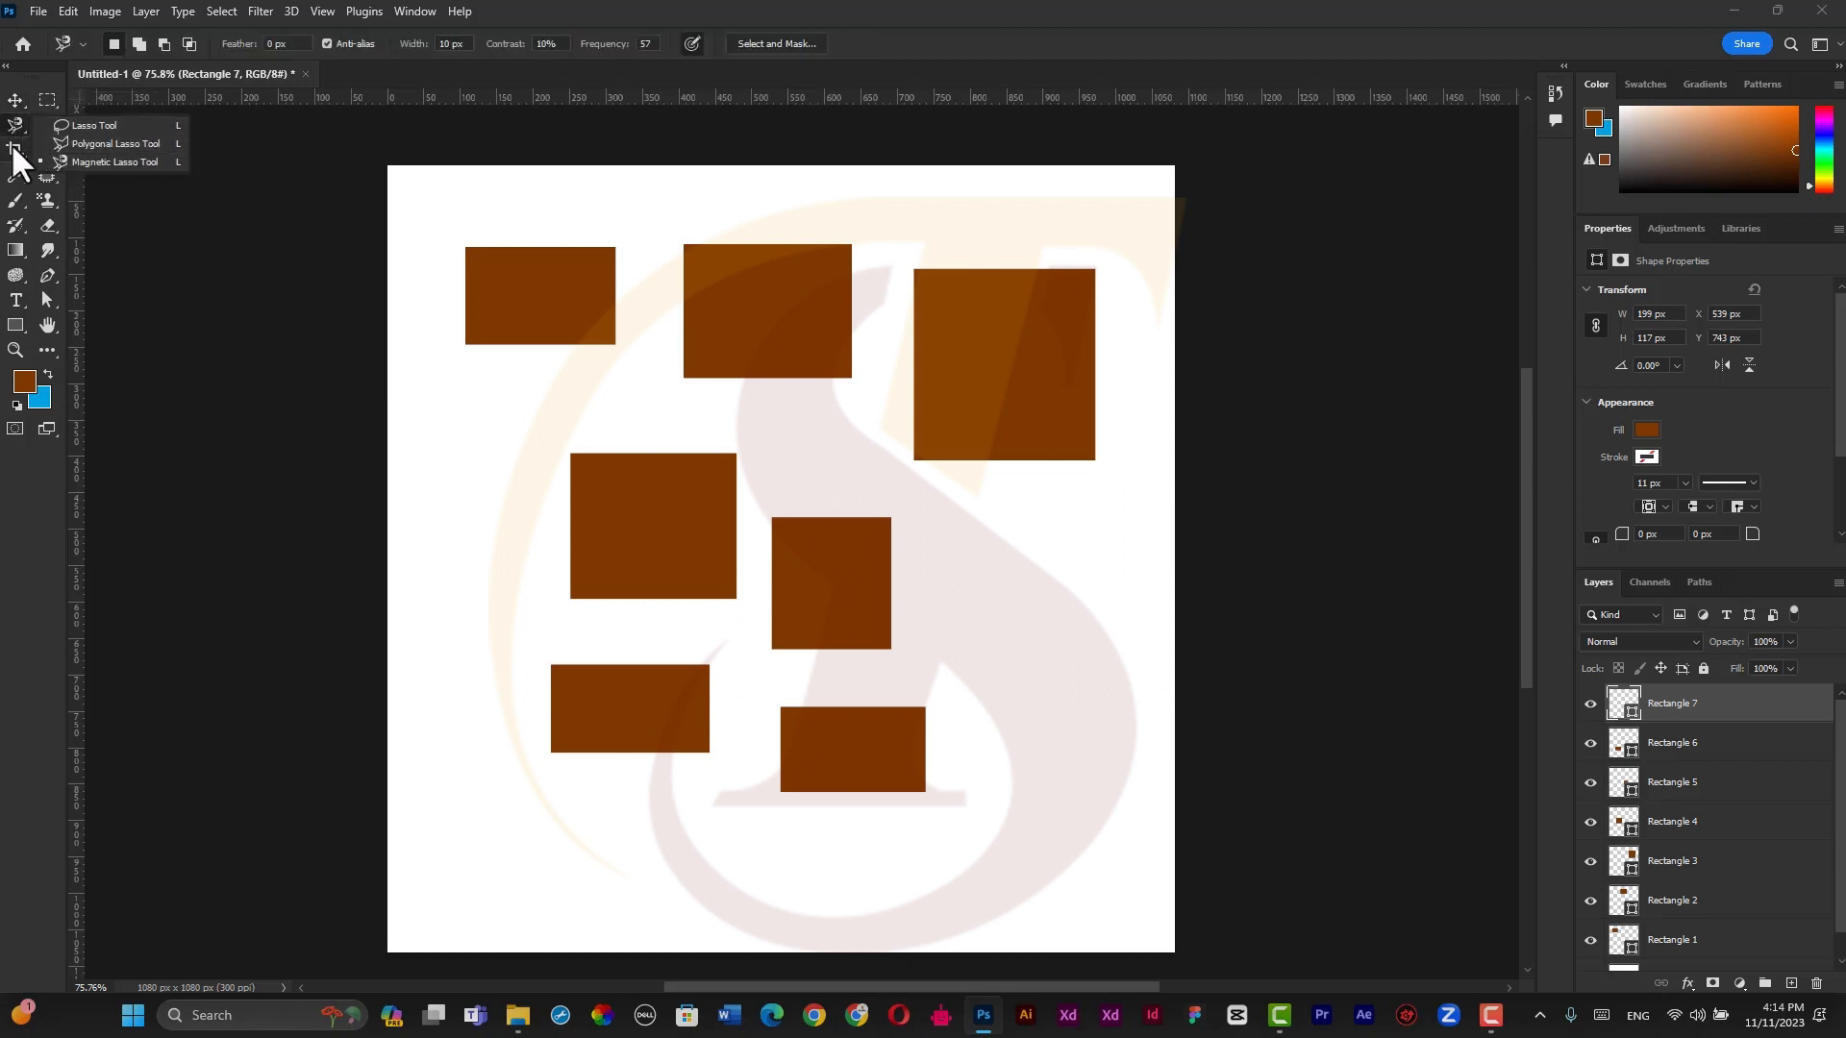
{"action": "mouse_move", "coordinate": [15, 149]}
{"action": "left_mouse_down"}
{"action": "mouse_move", "coordinate": [90, 156]}
{"action": "mouse_move", "coordinate": [175, 198]}
{"action": "left_mouse_up"}
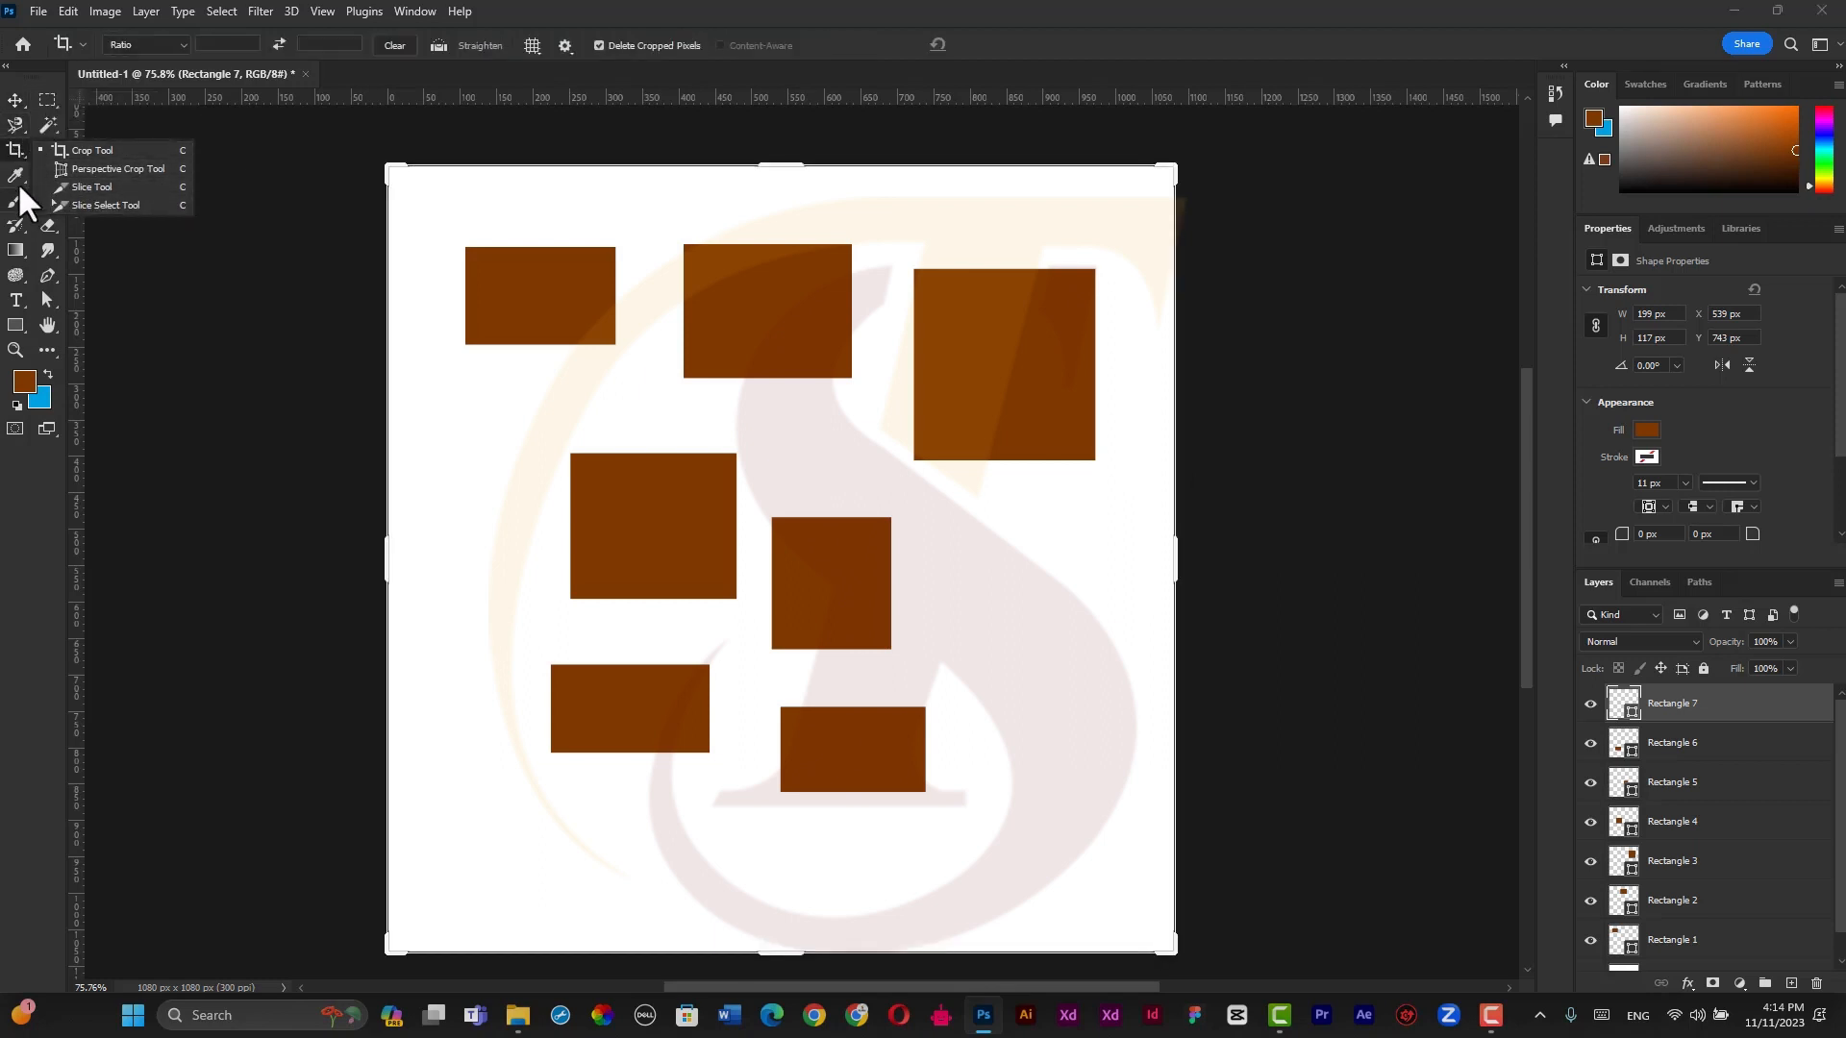
{"action": "left_click_drag", "start_coordinate": [17, 176], "coordinate": [176, 173]}
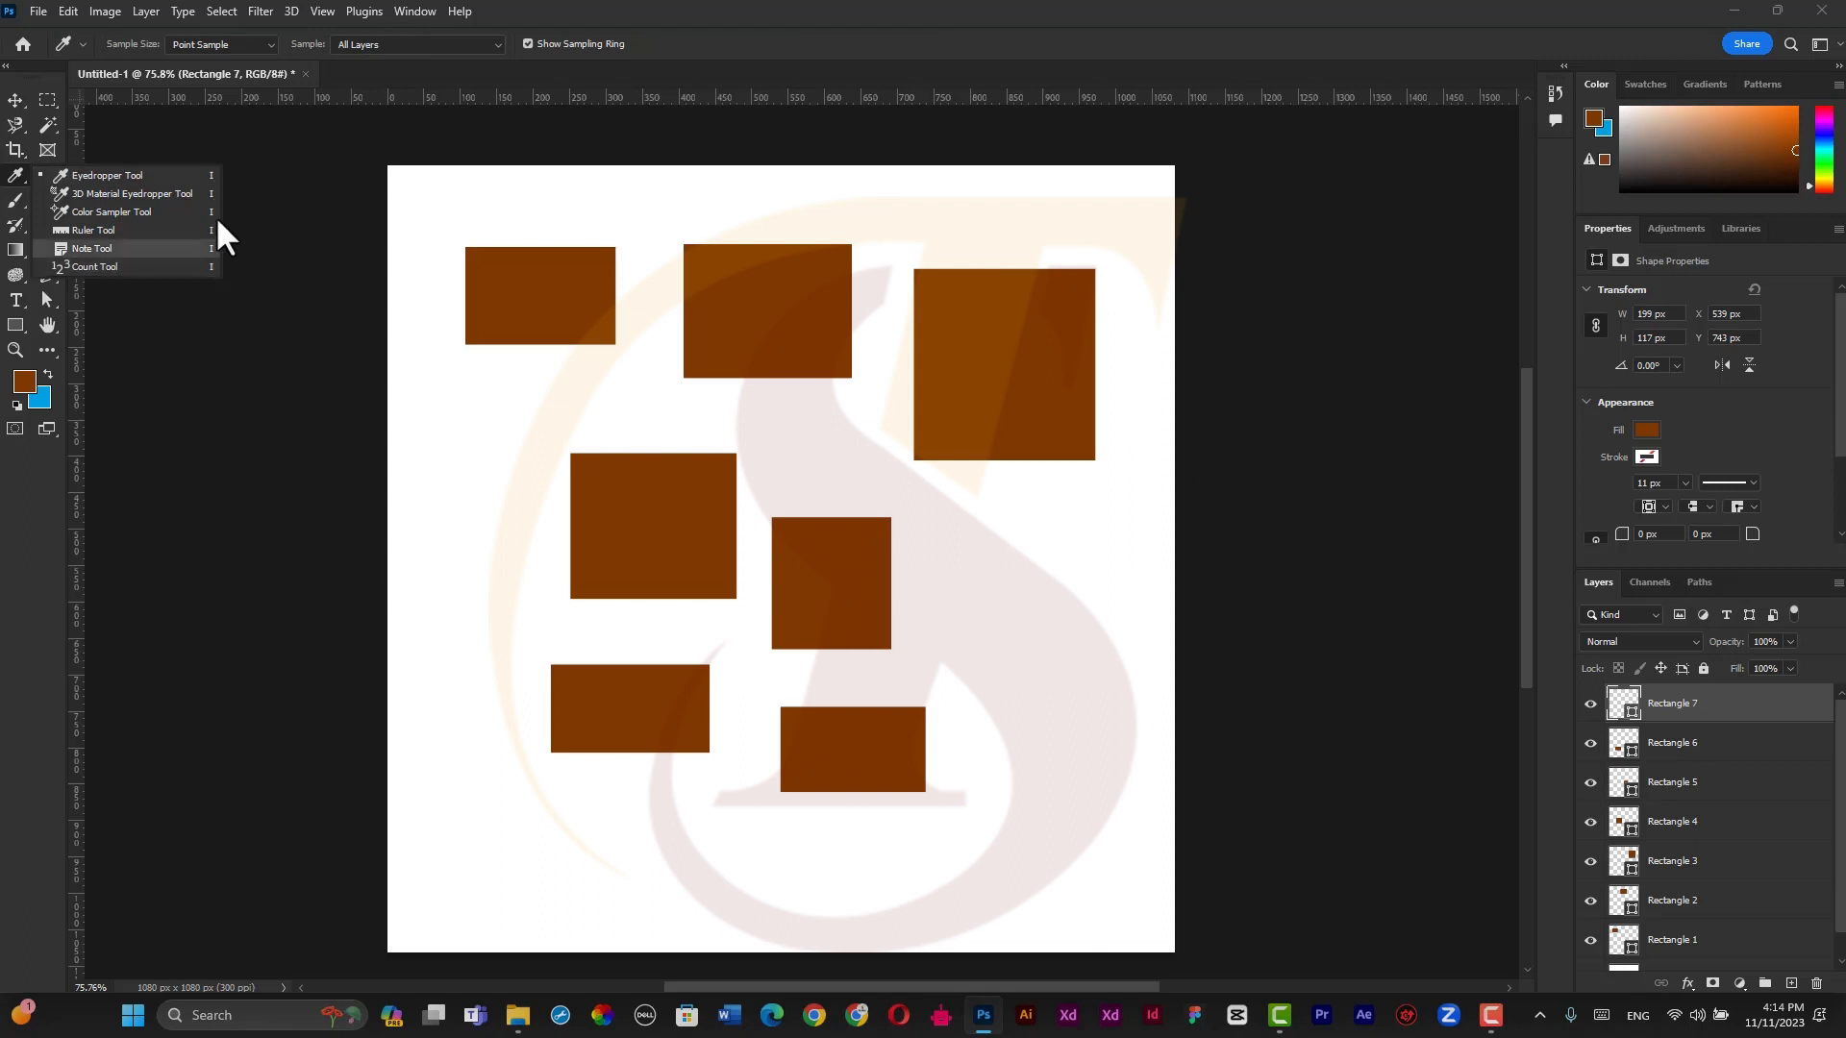
{"action": "left_click_drag", "start_coordinate": [17, 199], "coordinate": [16, 199]}
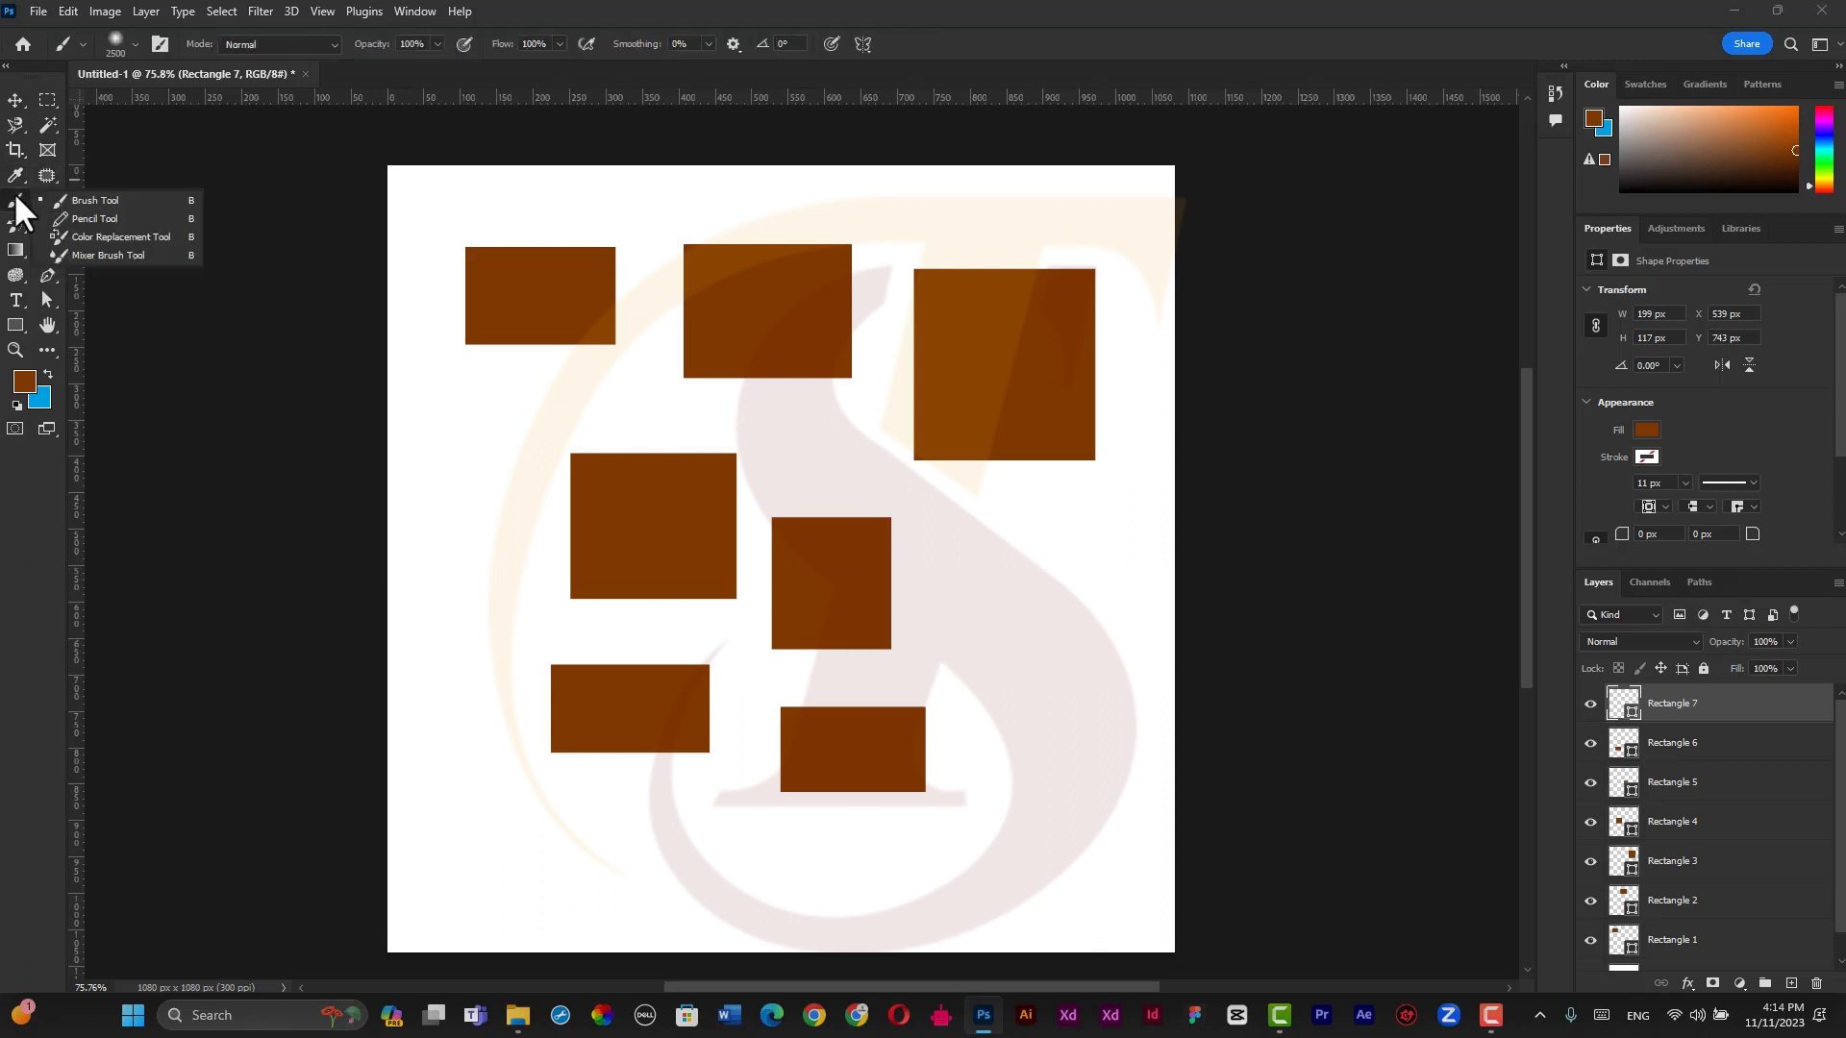
{"action": "left_click", "coordinate": [14, 100]}
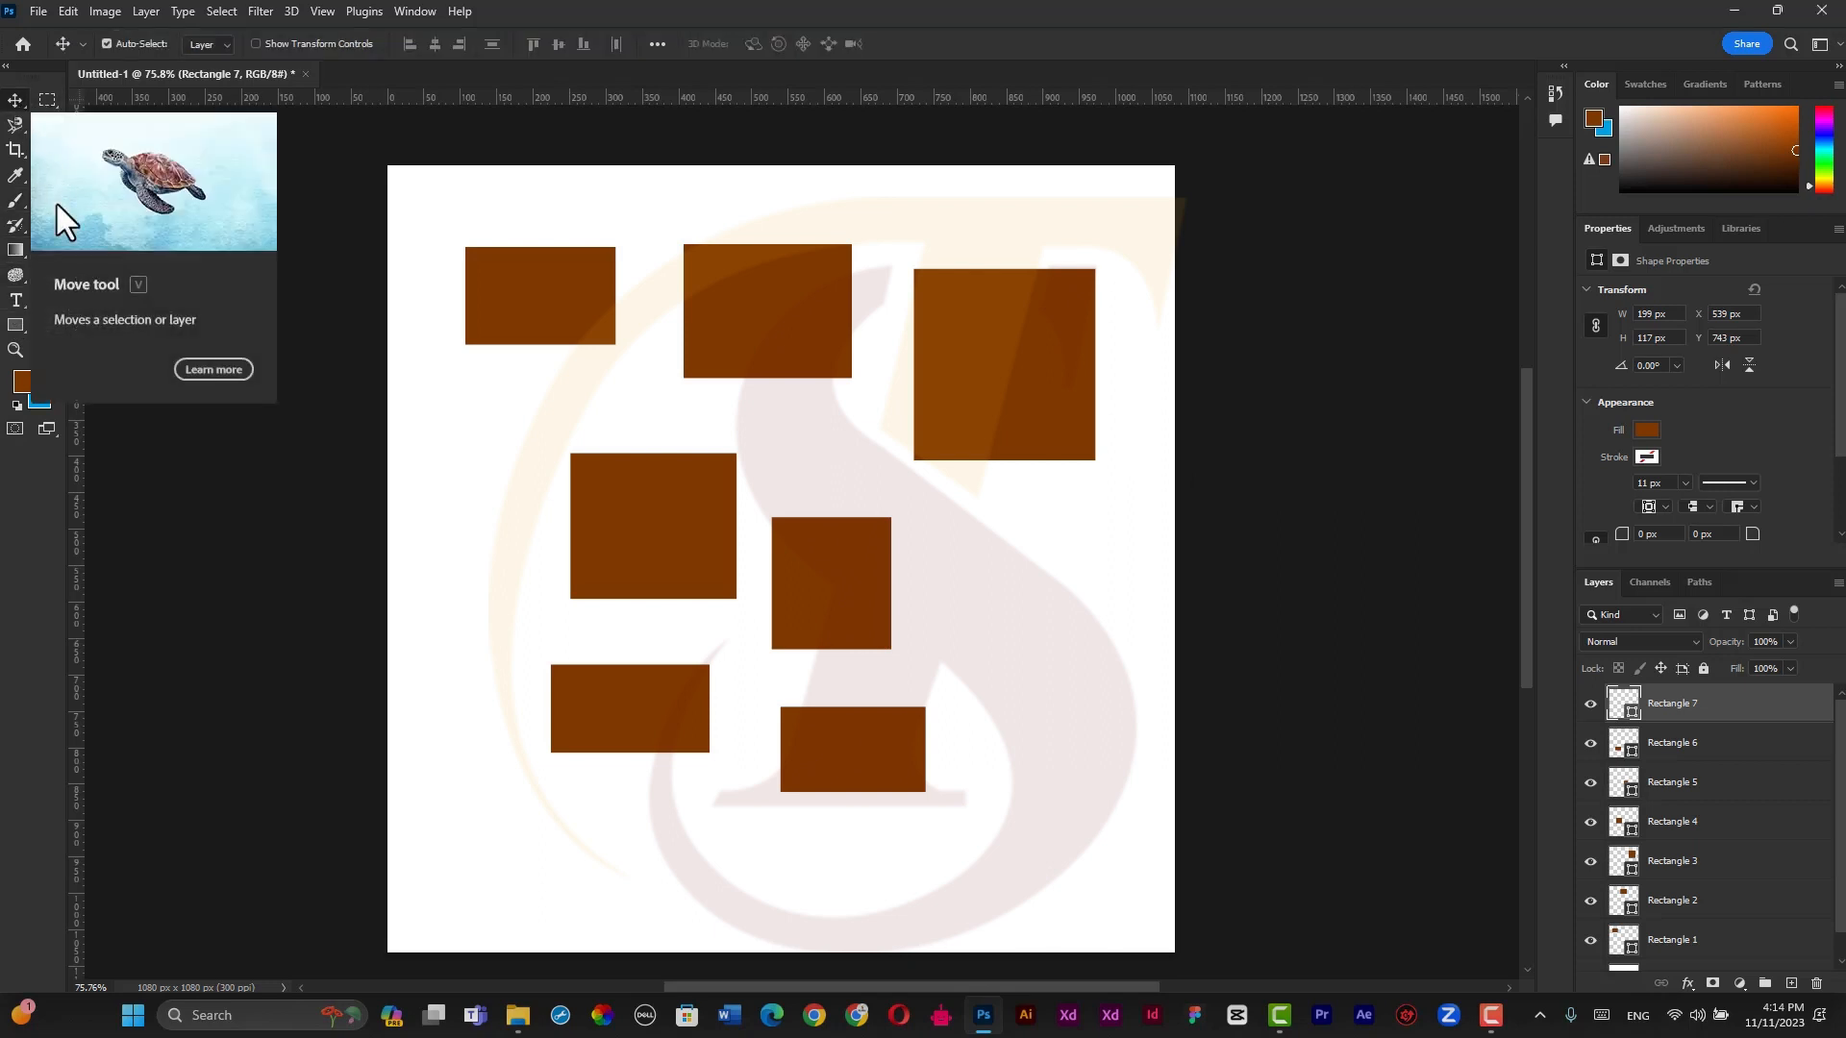
Move the upper-left rectangle to about X 71 px, Y 88 px and paste a copy of it in the canvas centre.
{"action": "left_click", "coordinate": [16, 144]}
{"action": "left_click", "coordinate": [16, 99]}
{"action": "mouse_move", "coordinate": [550, 269]}
{"action": "left_mouse_down"}
{"action": "mouse_move", "coordinate": [511, 256]}
{"action": "mouse_move", "coordinate": [529, 264]}
{"action": "left_mouse_up"}
{"action": "key", "text": "ctrl+c"}
{"action": "key", "text": "ctrl+v"}
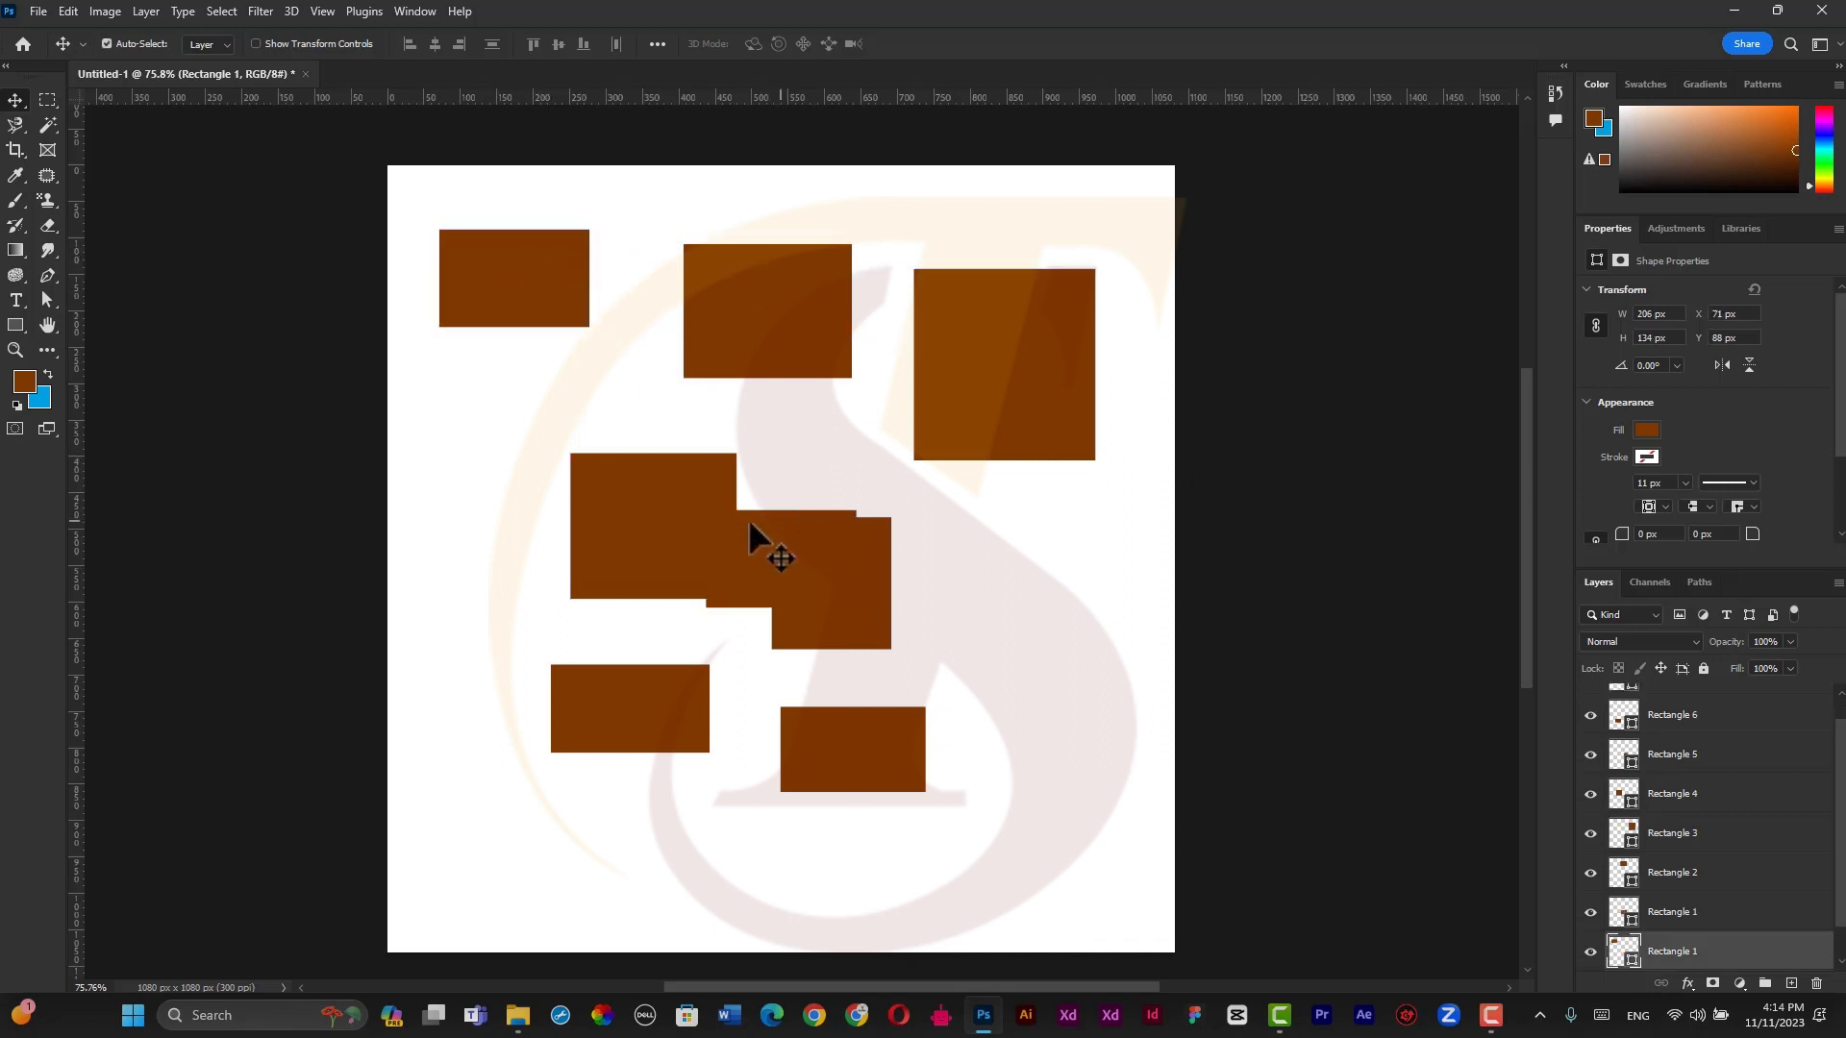
Delete all rectangles, including the pasted copy, except the one in the canvas's upper-left corner.
{"action": "left_click", "coordinate": [663, 515]}
{"action": "key", "text": "Delete"}
{"action": "left_click", "coordinate": [748, 544]}
{"action": "key", "text": "Delete"}
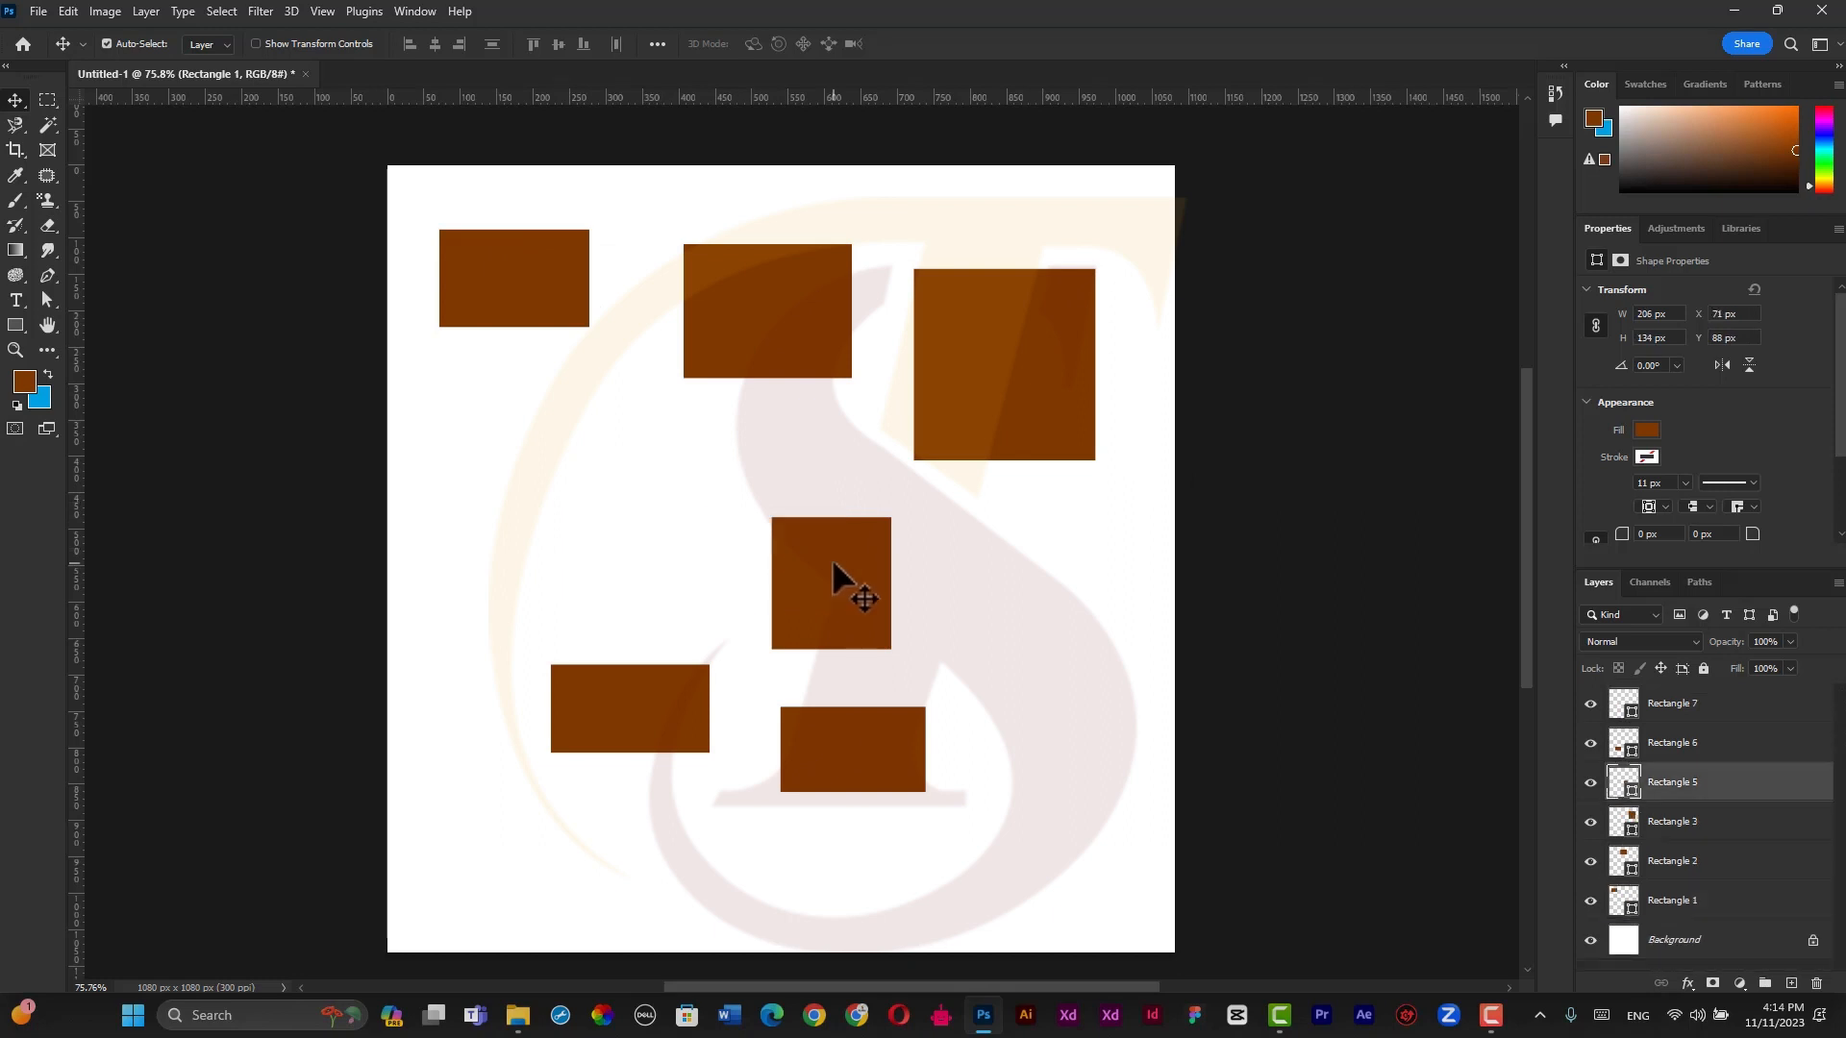
{"action": "left_click", "coordinate": [833, 557]}
{"action": "key", "text": "Delete"}
{"action": "left_click", "coordinate": [852, 719]}
{"action": "key", "text": "Delete"}
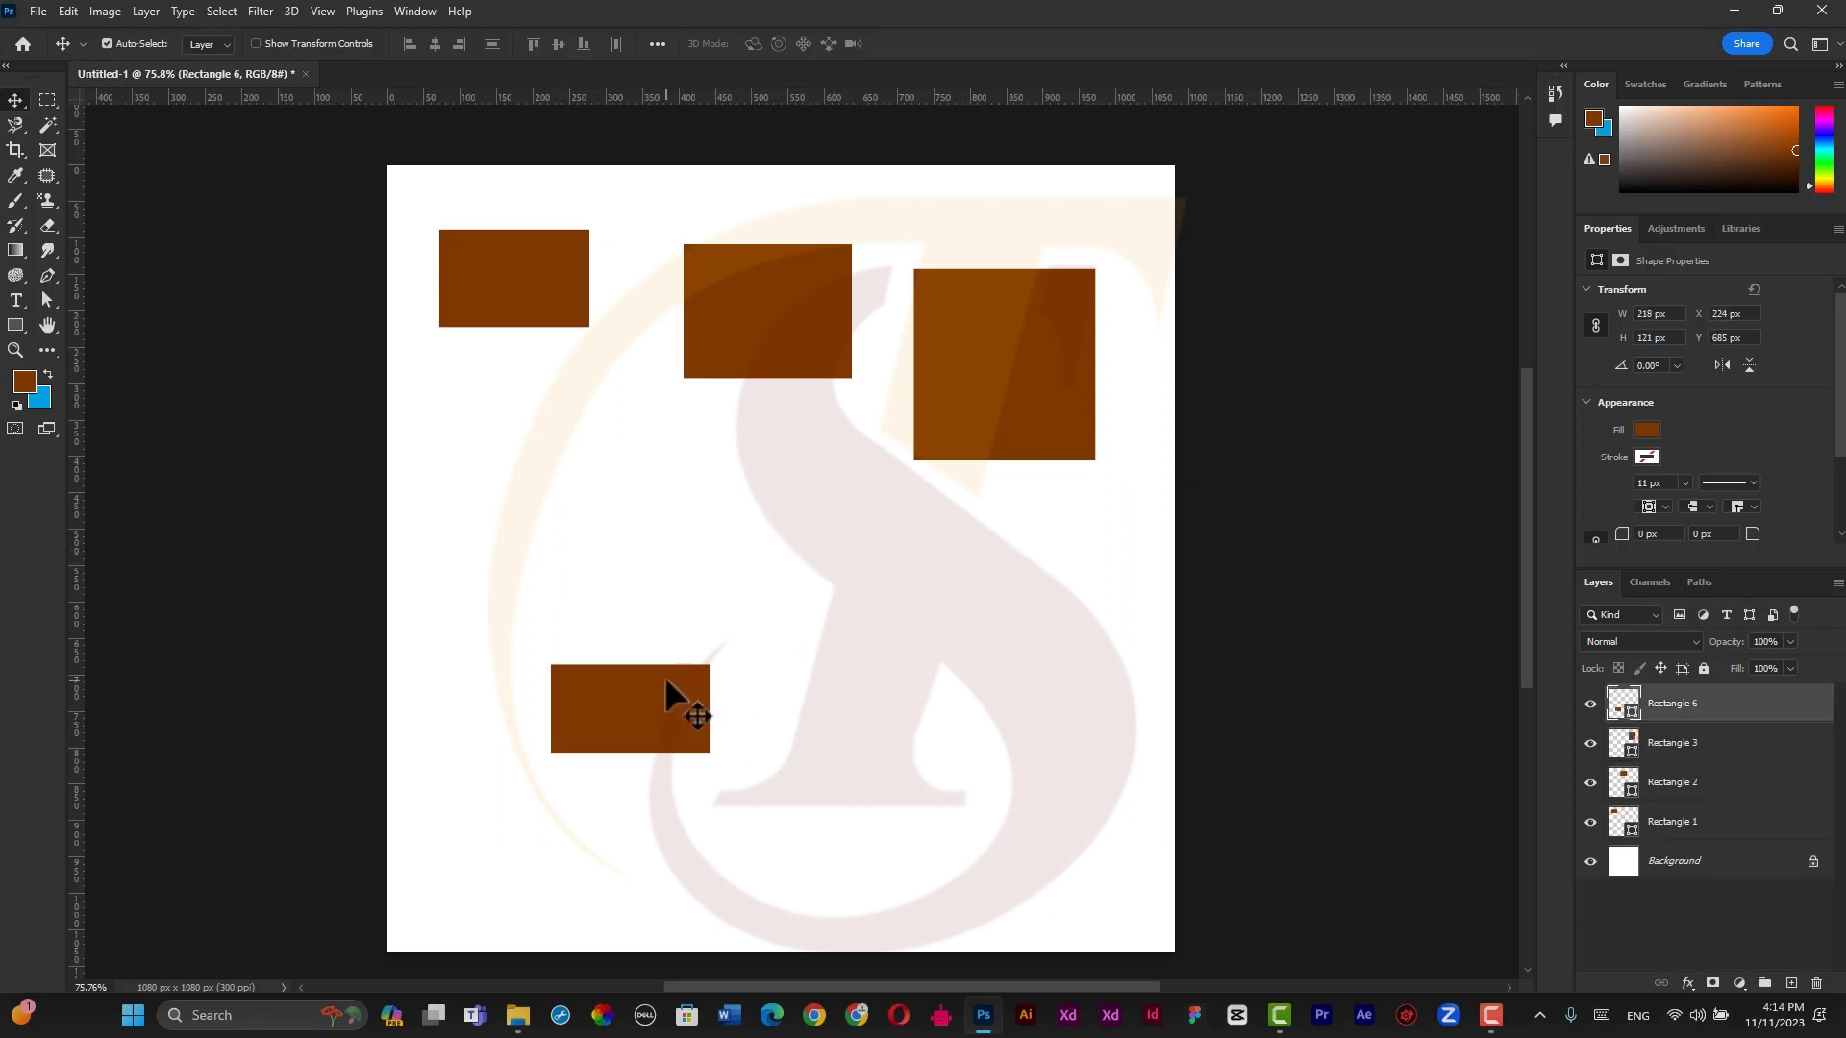
{"action": "key", "text": "Delete"}
{"action": "left_click", "coordinate": [1013, 379]}
{"action": "key", "text": "Delete"}
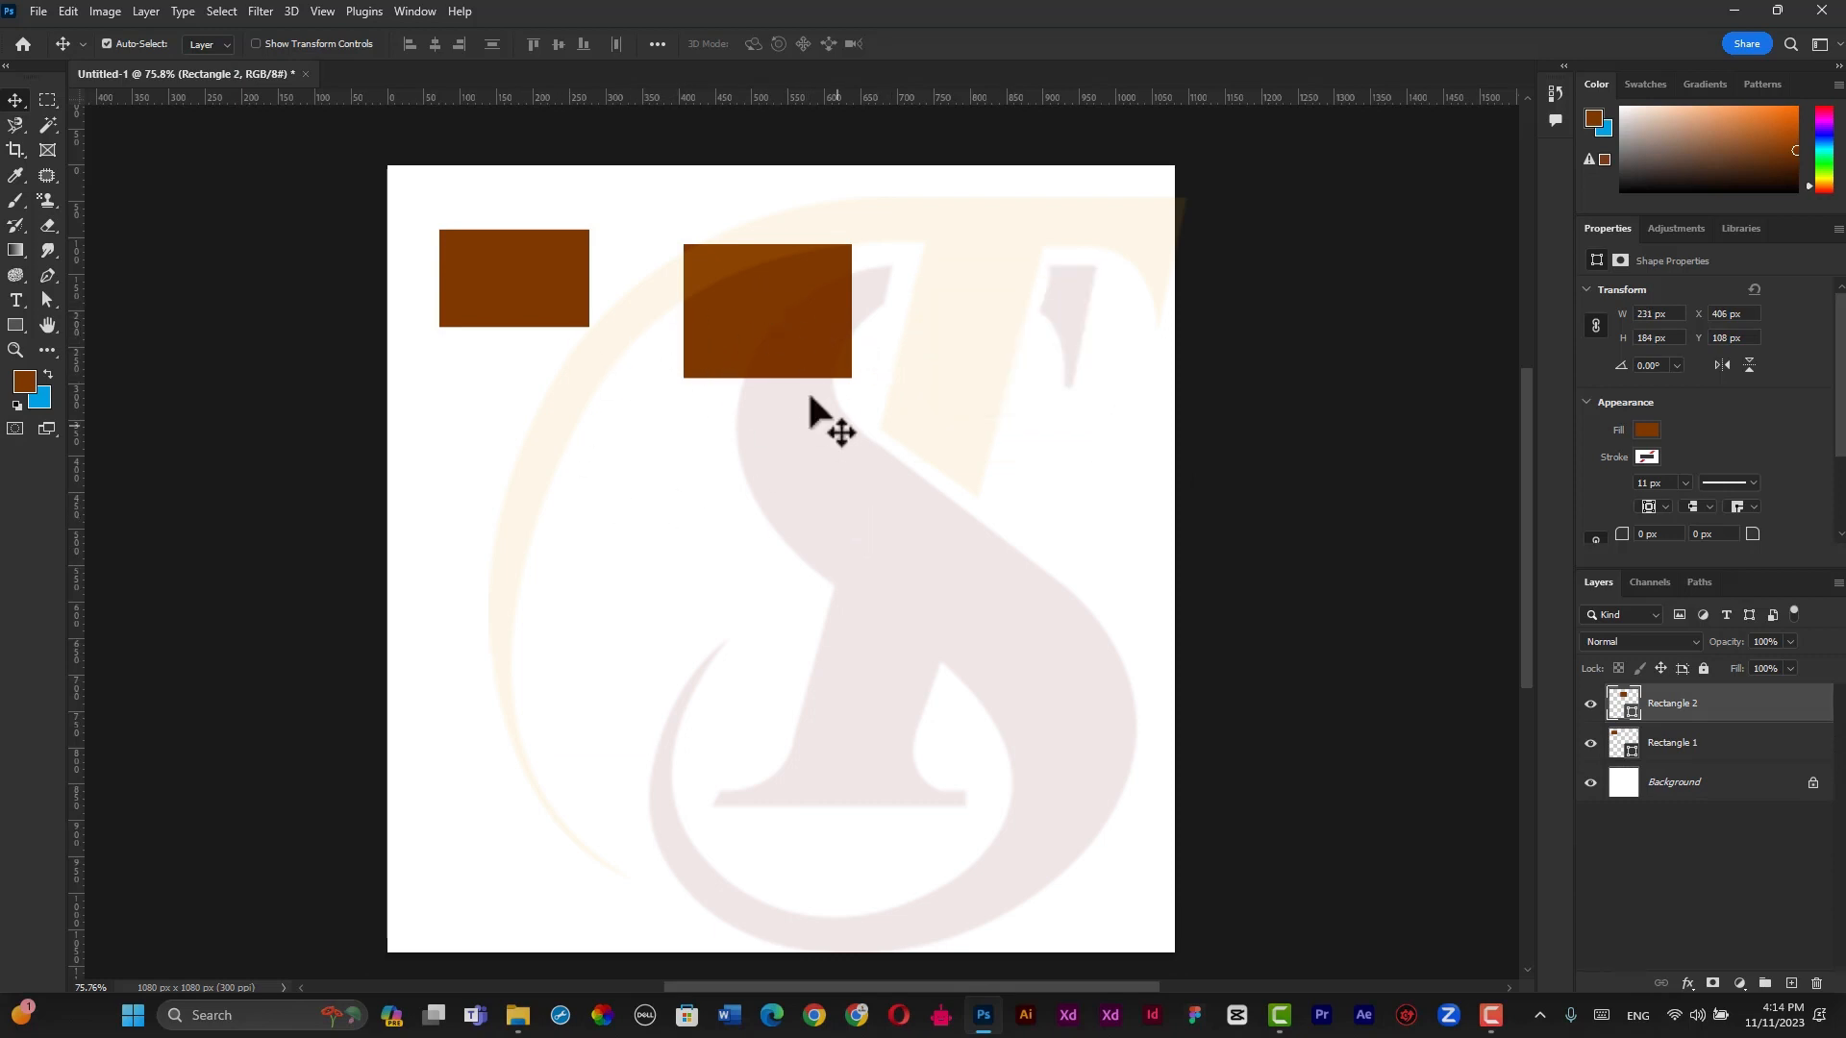
{"action": "left_click_drag", "start_coordinate": [779, 310], "coordinate": [792, 368]}
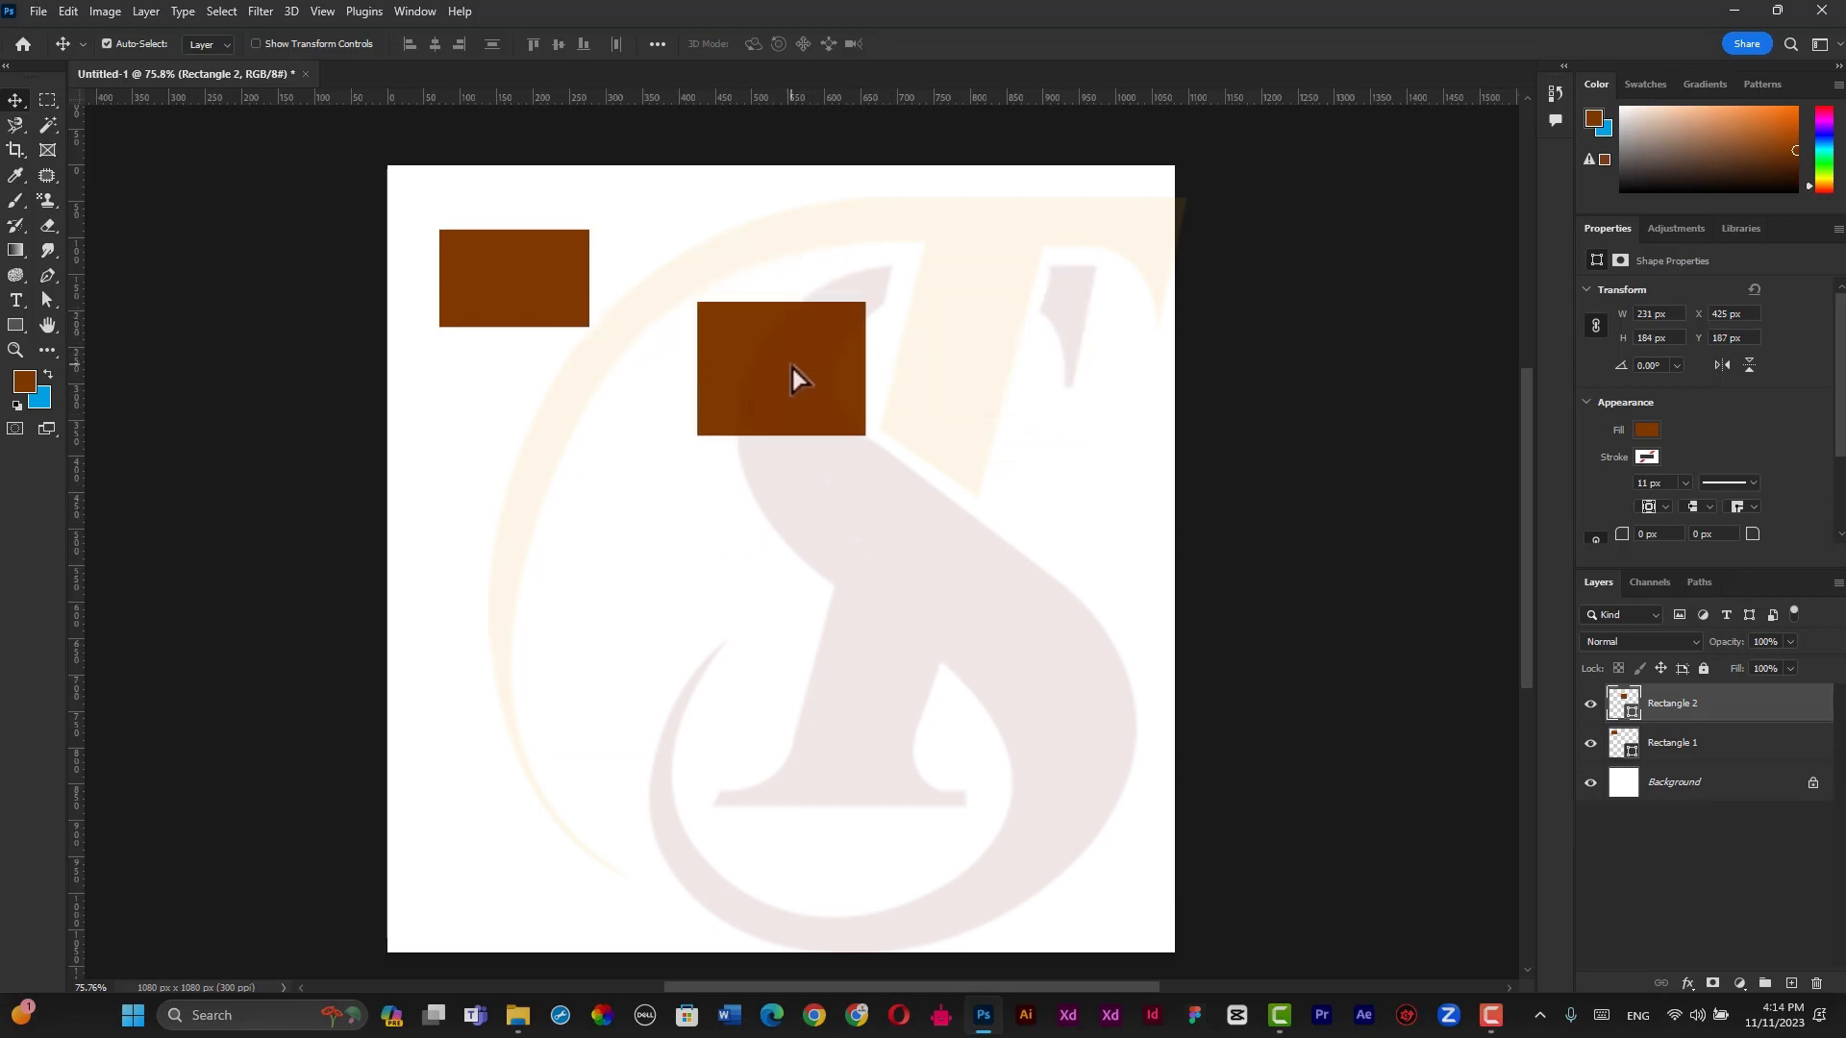
{"action": "key", "text": "Delete"}
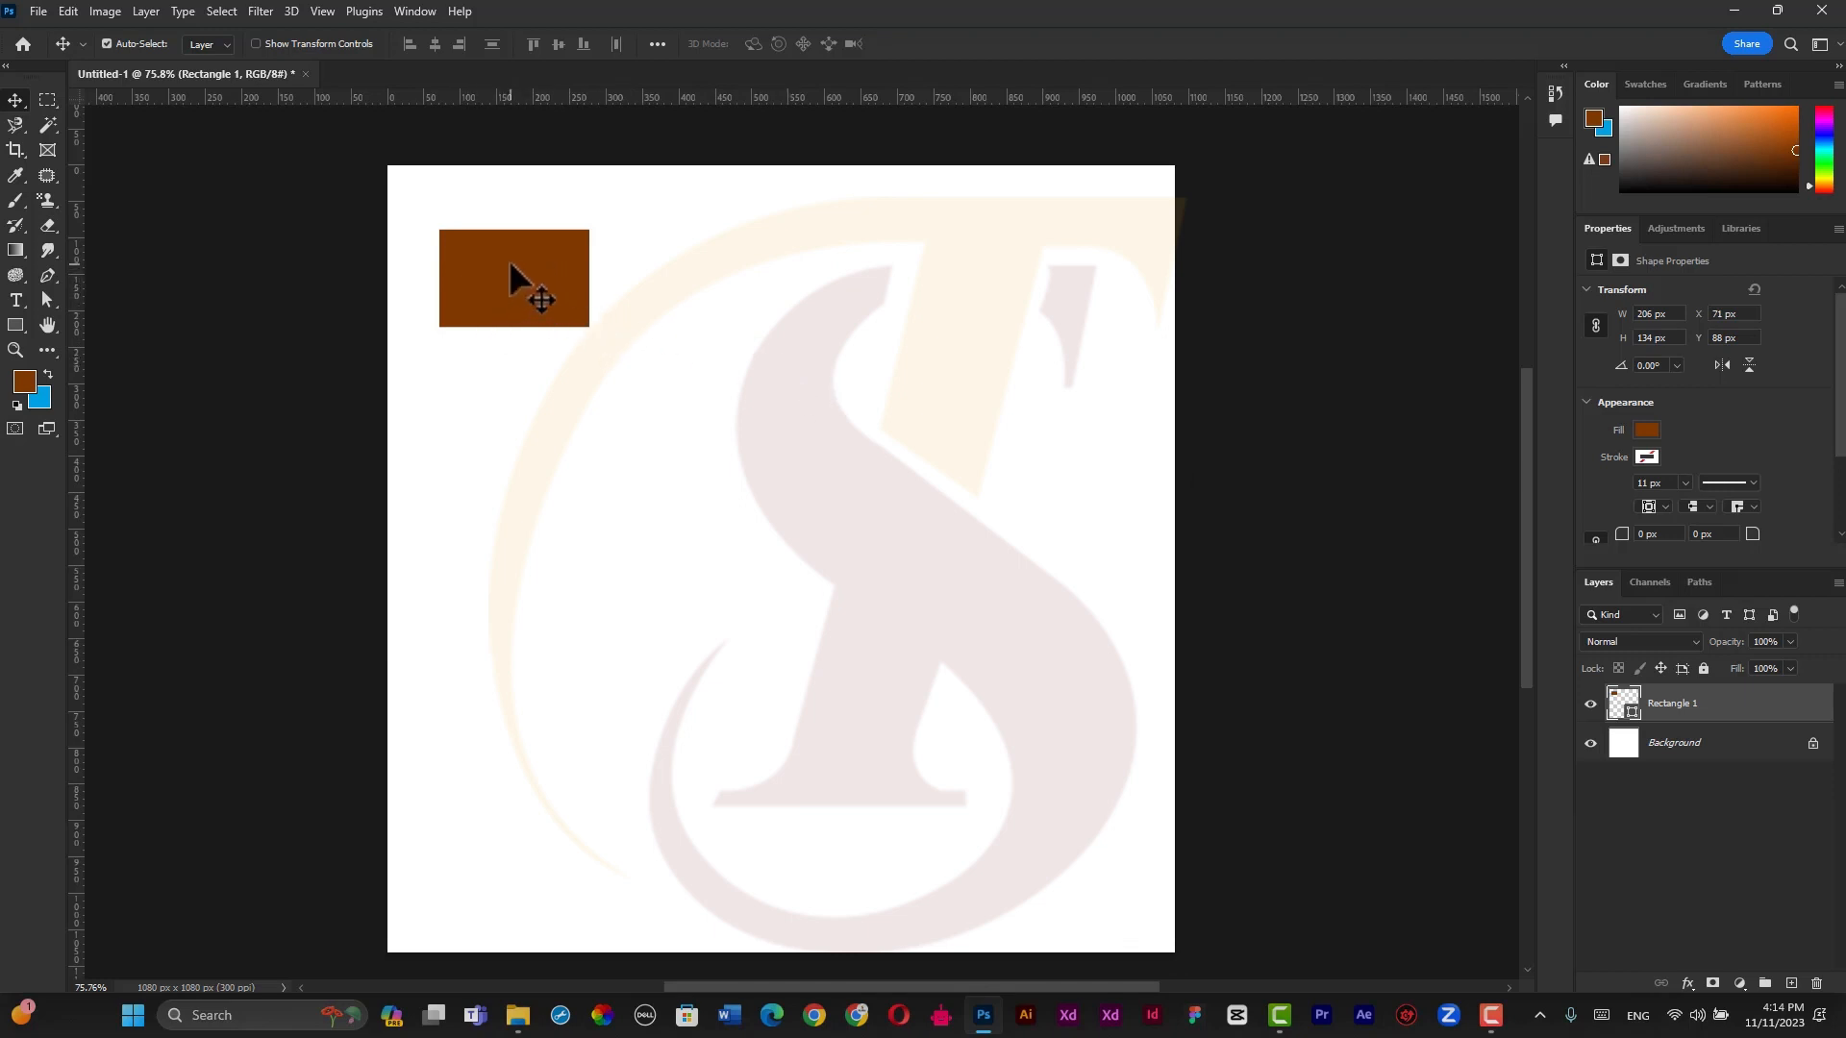
Copy the upper-left rectangle to the canvas centre and move the copy to about X 635 px, Y 316 px.
{"action": "key", "text": "ctrl"}
{"action": "left_click_drag", "start_coordinate": [510, 260], "coordinate": [776, 540]}
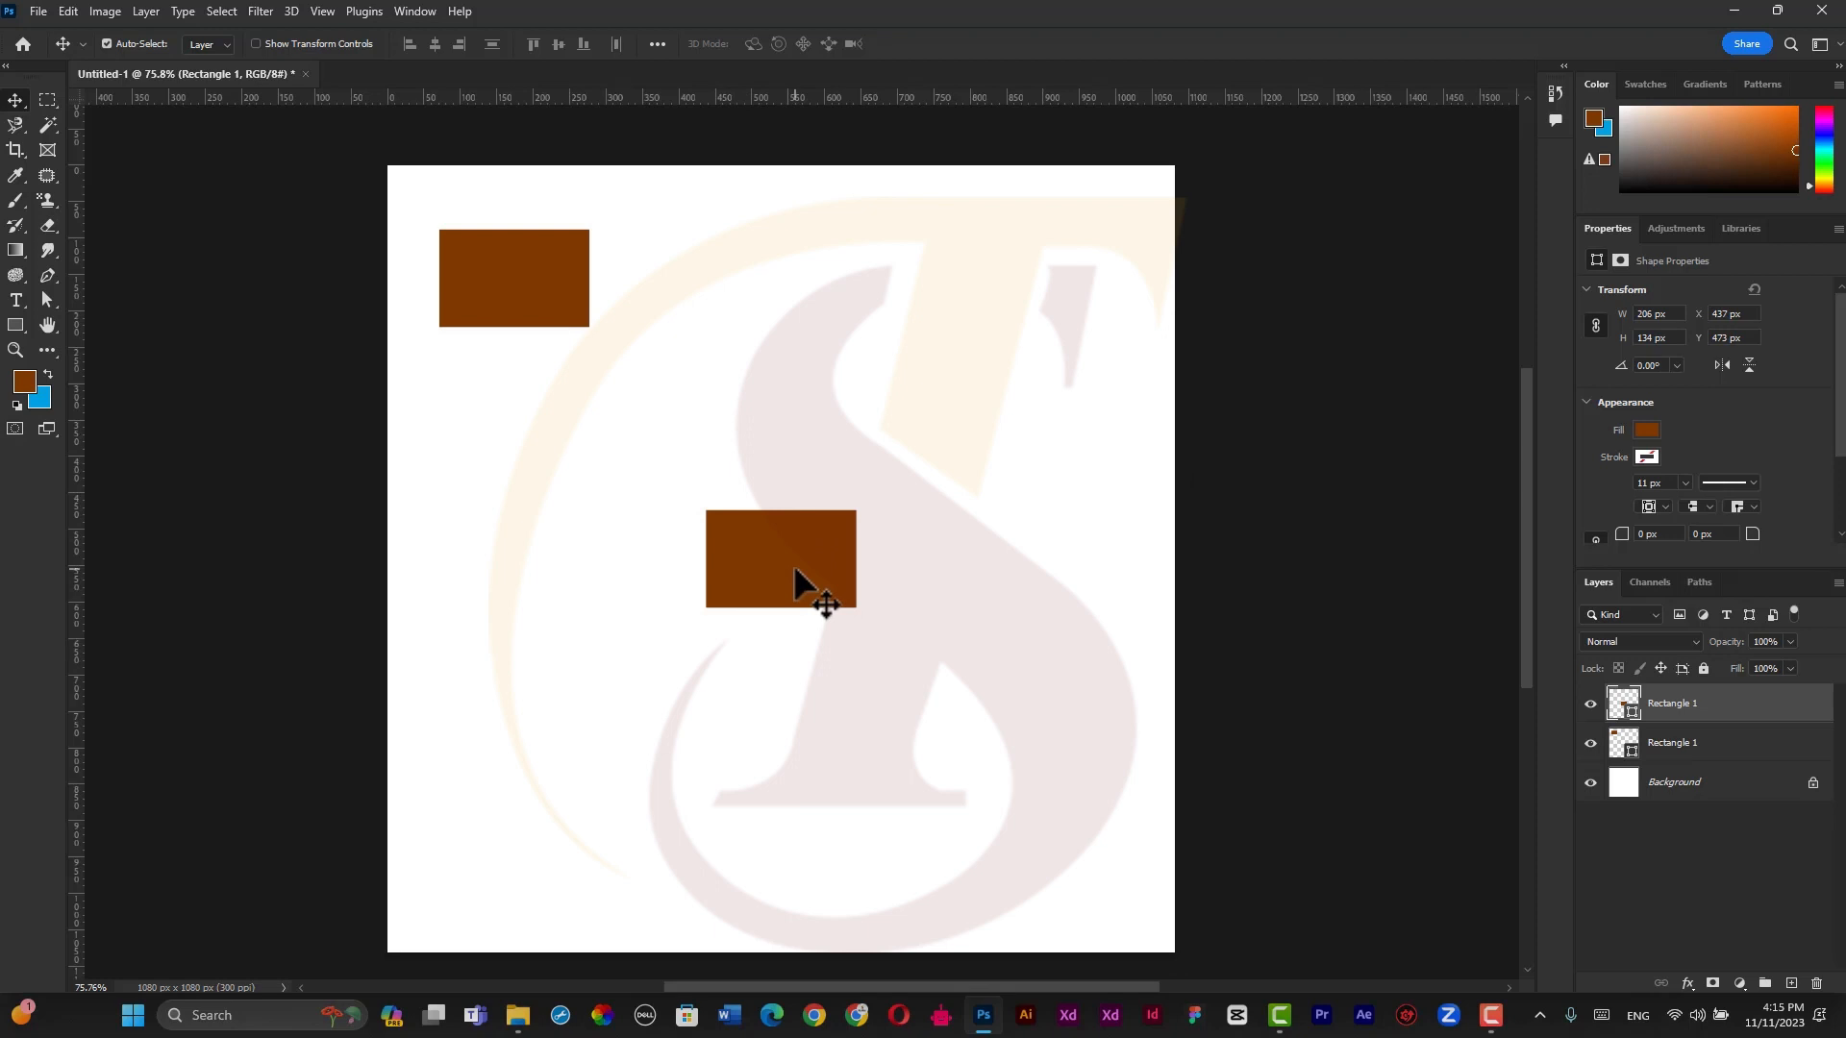
{"action": "key", "text": "ctrl"}
{"action": "left_click_drag", "start_coordinate": [787, 551], "coordinate": [932, 440]}
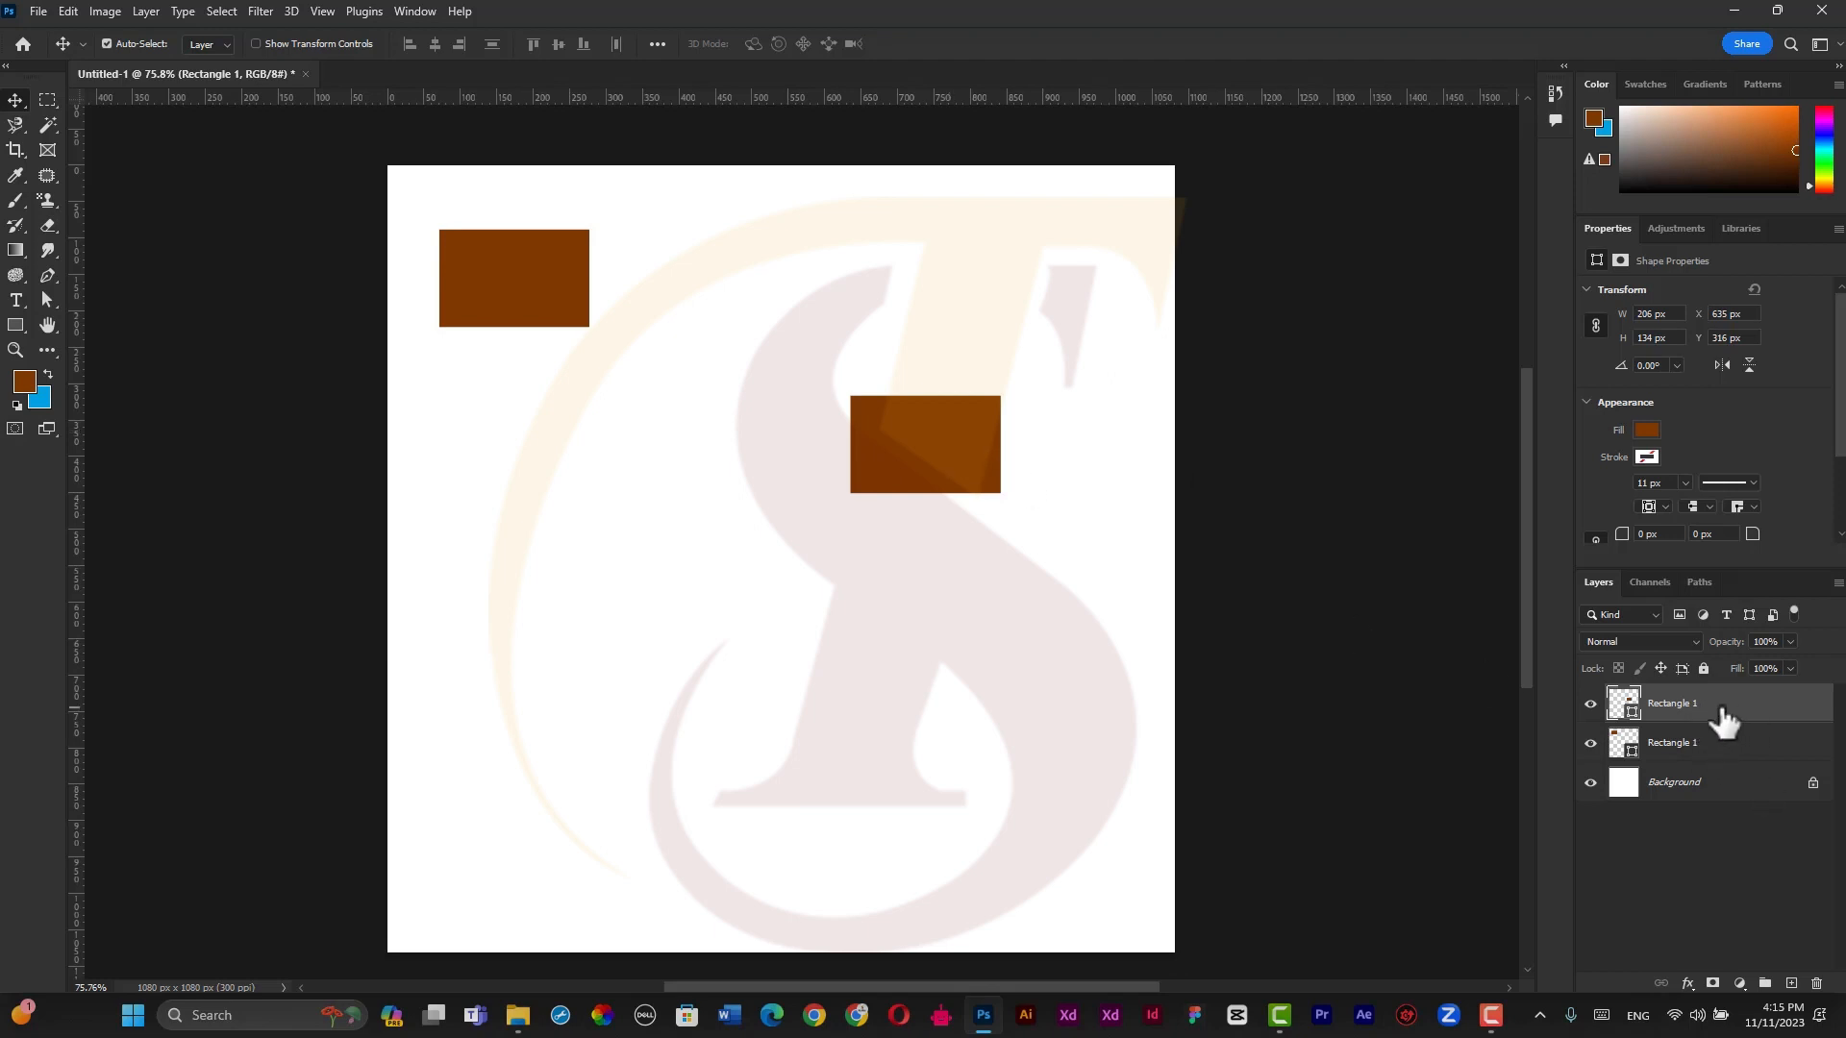
Duplicate the moved rectangle's layer twice, placing one duplicate at about X 191 px, Y 421 px and the other in the lower-right area.
{"action": "key", "text": "ctrl+j"}
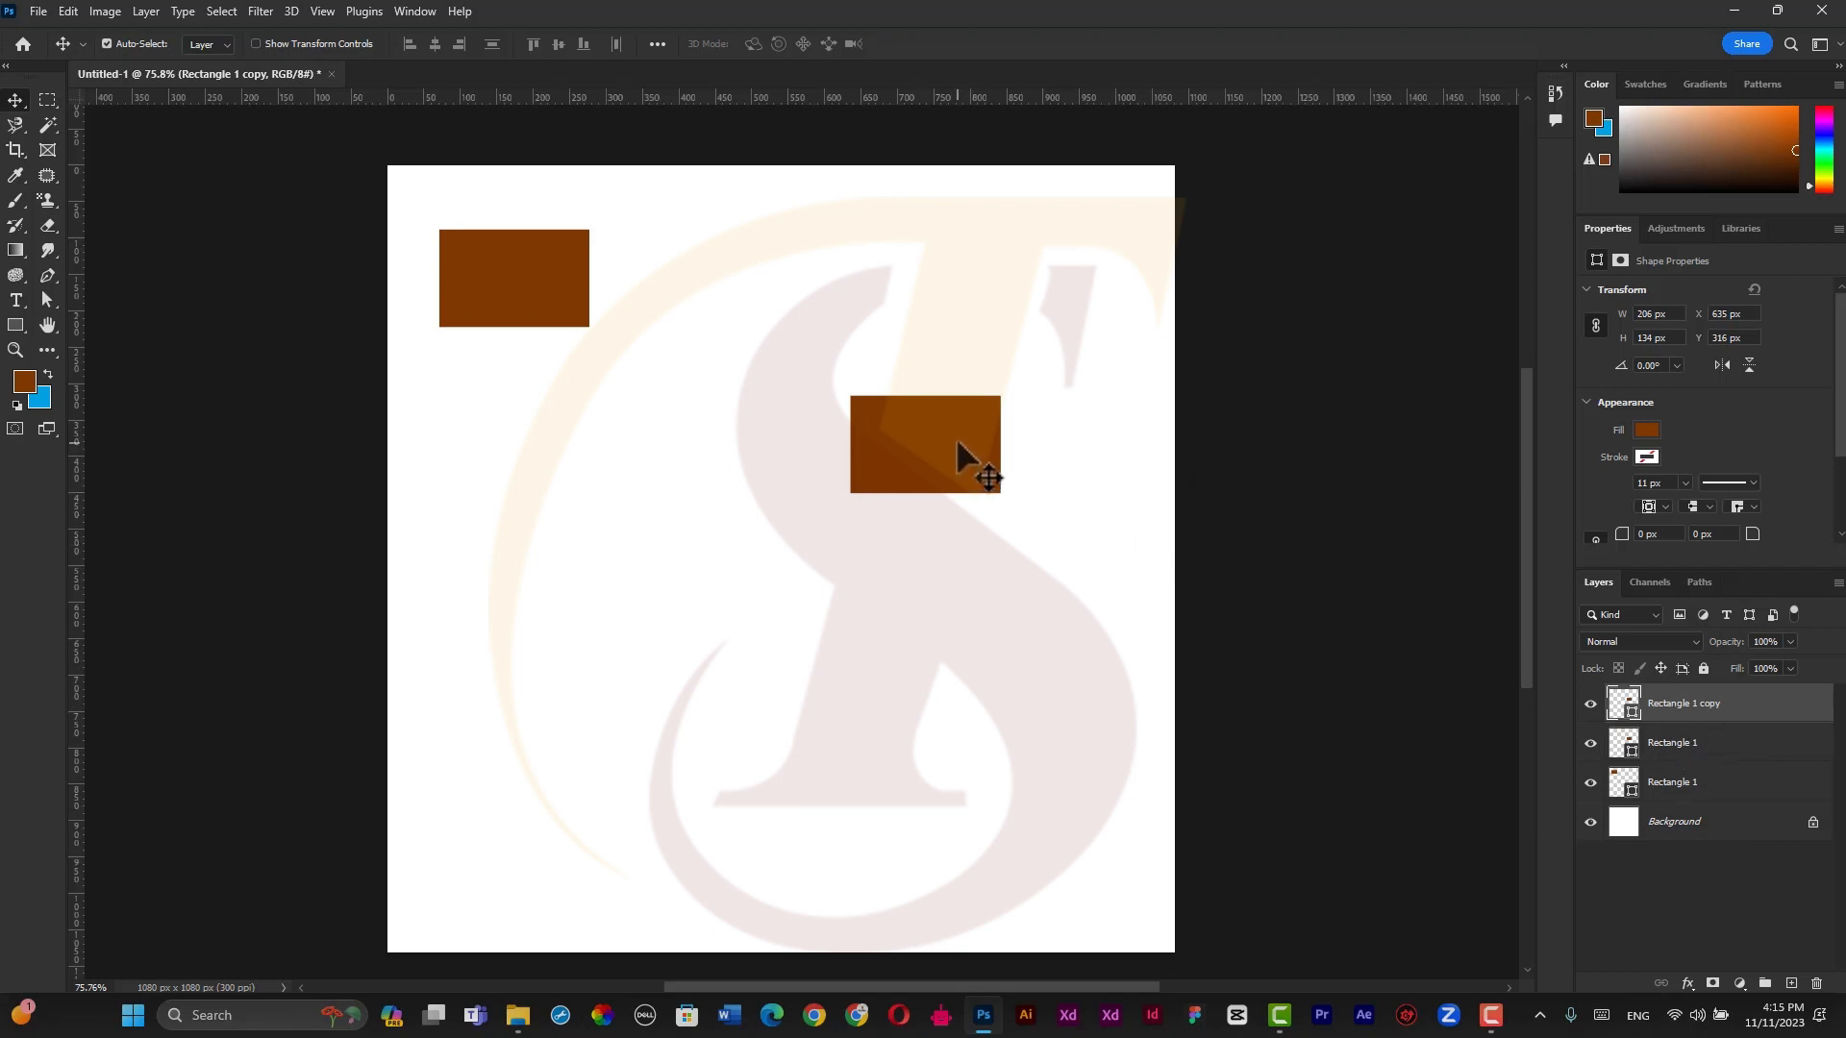
{"action": "left_click_drag", "start_coordinate": [969, 448], "coordinate": [647, 524]}
{"action": "key", "text": "ctrl+j"}
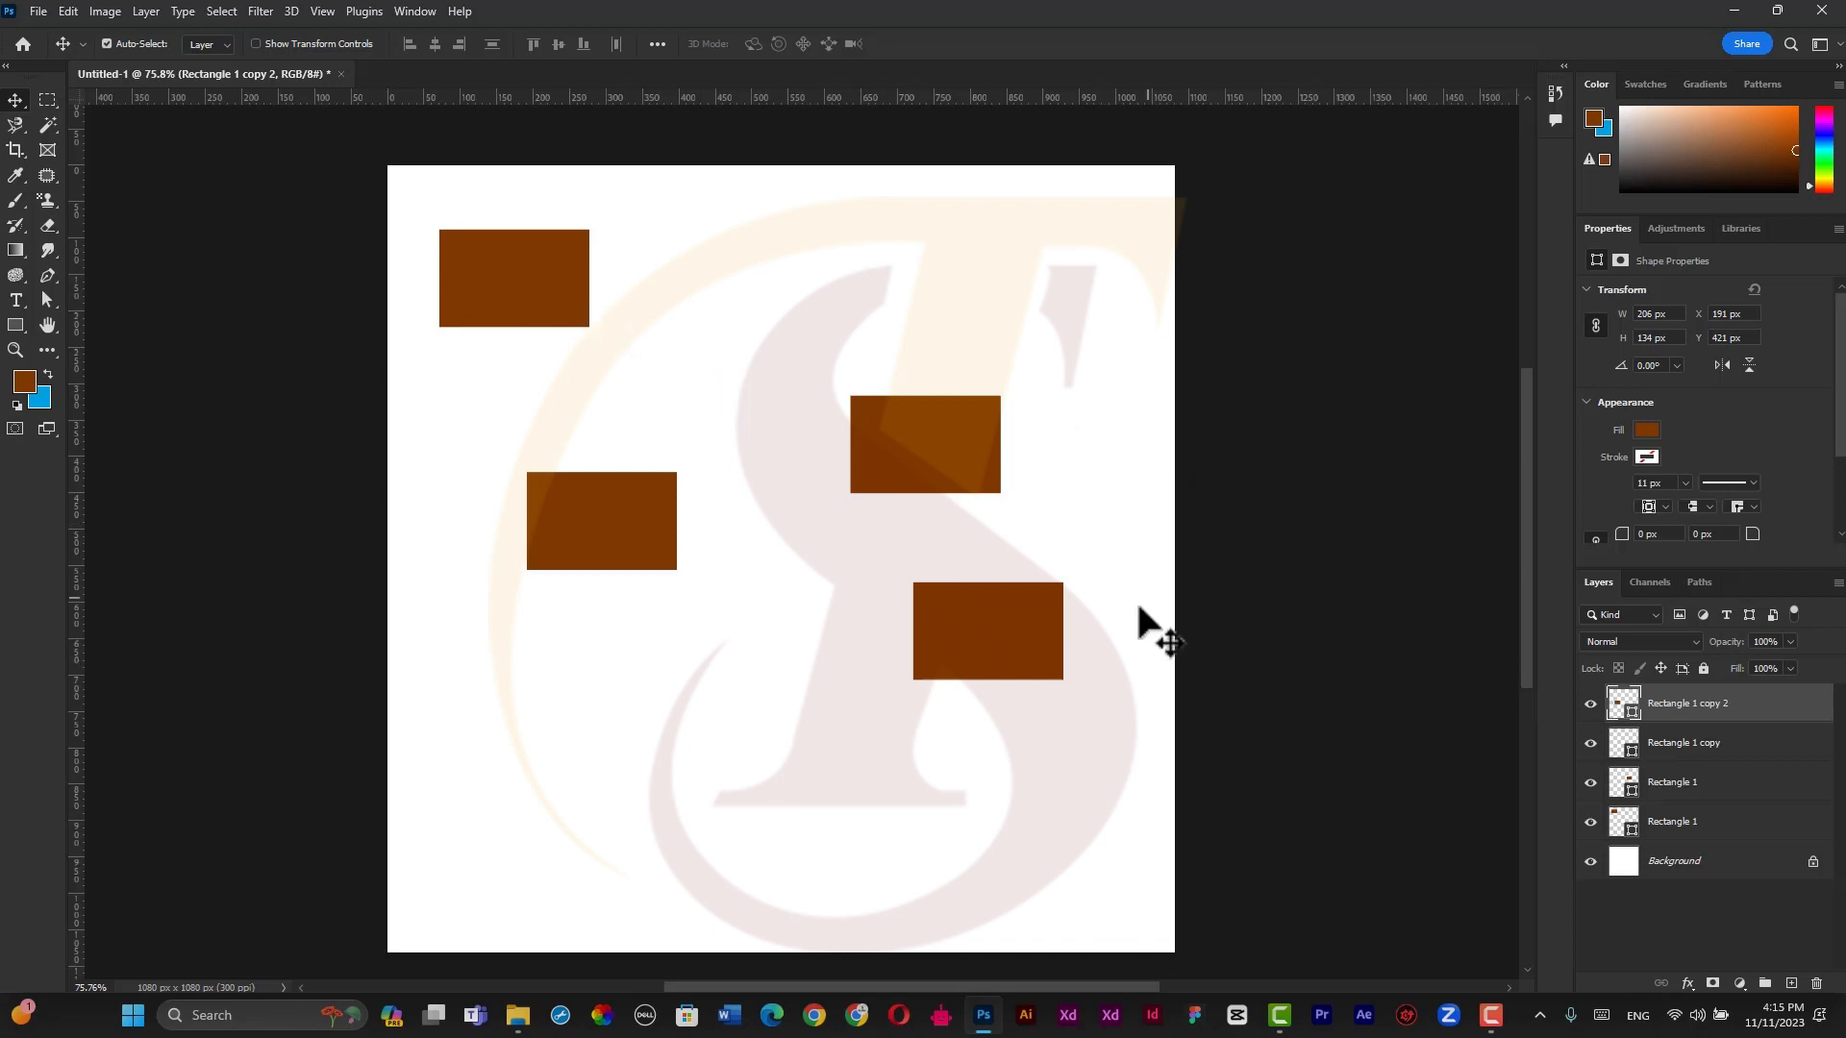
Select all four rectangle layers on the canvas and group them.
{"action": "left_click", "coordinate": [952, 427]}
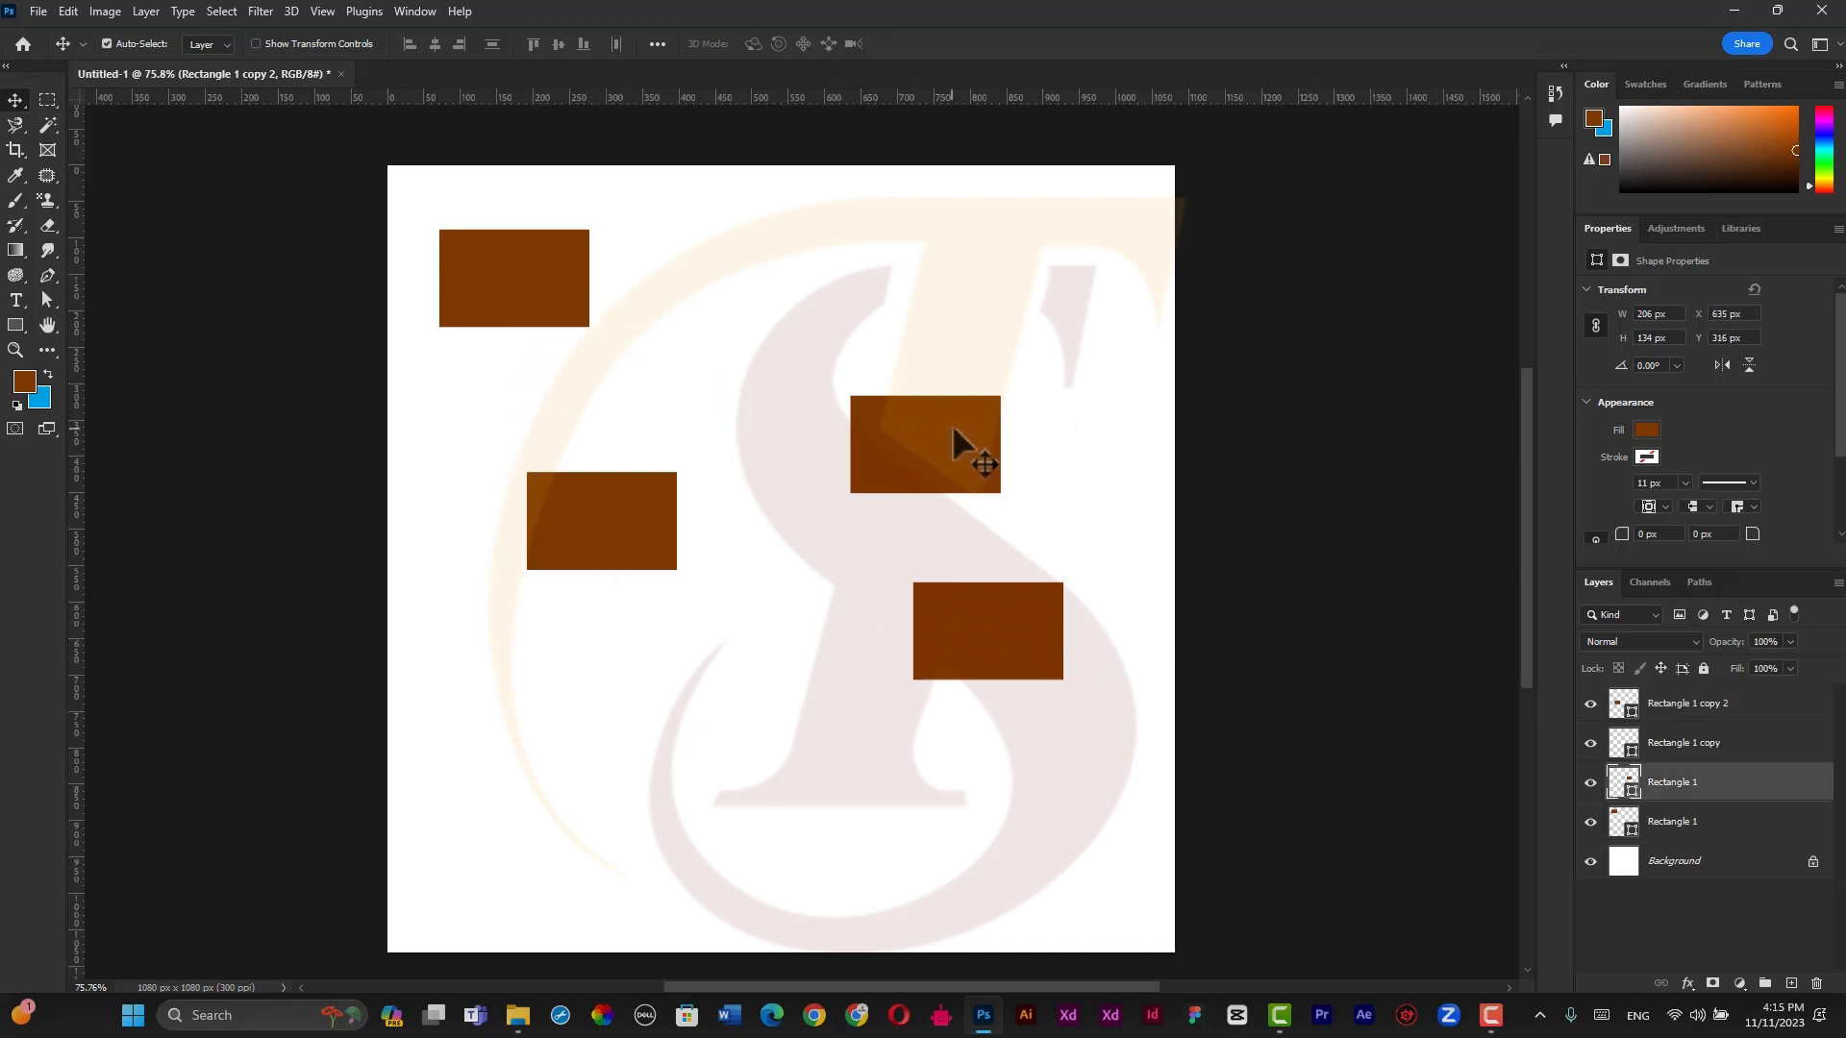
{"action": "left_click", "coordinate": [529, 300], "text": "shift"}
{"action": "left_click", "coordinate": [596, 495], "text": "shift"}
{"action": "left_click", "coordinate": [953, 608], "text": "shift"}
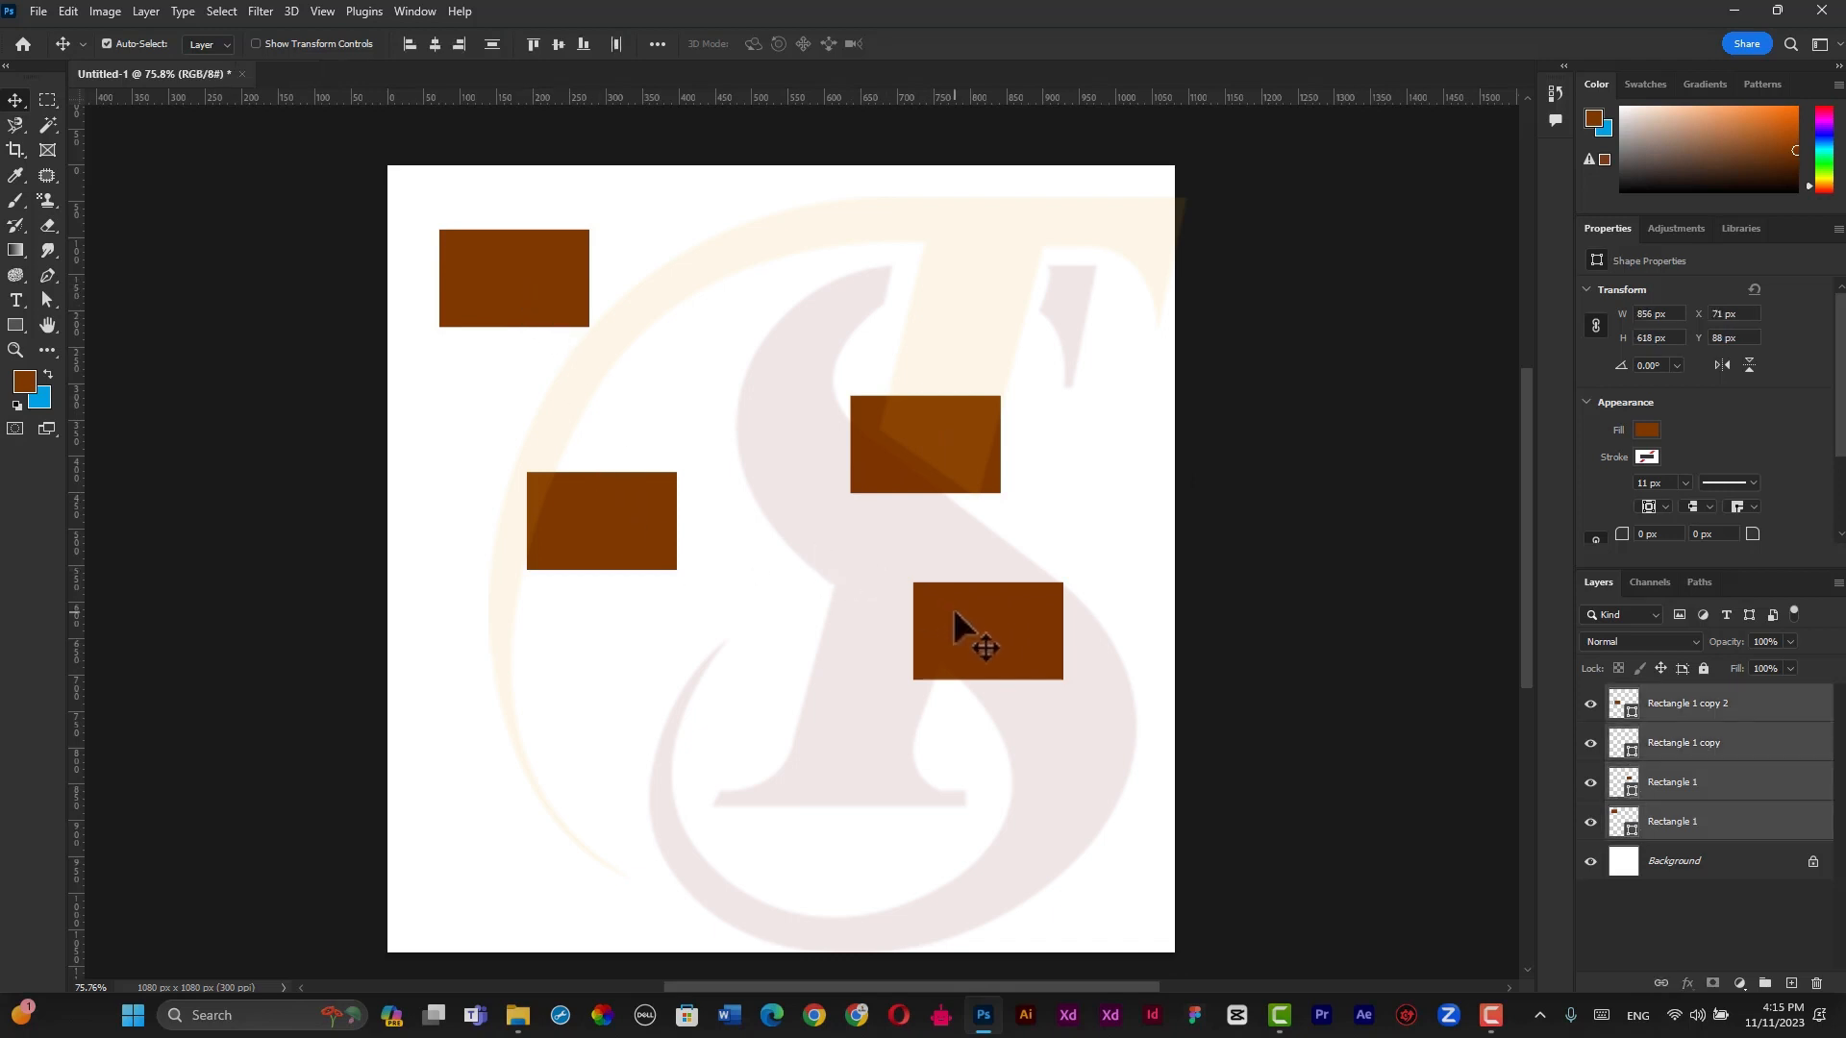
{"action": "key", "text": "ctrl+g"}
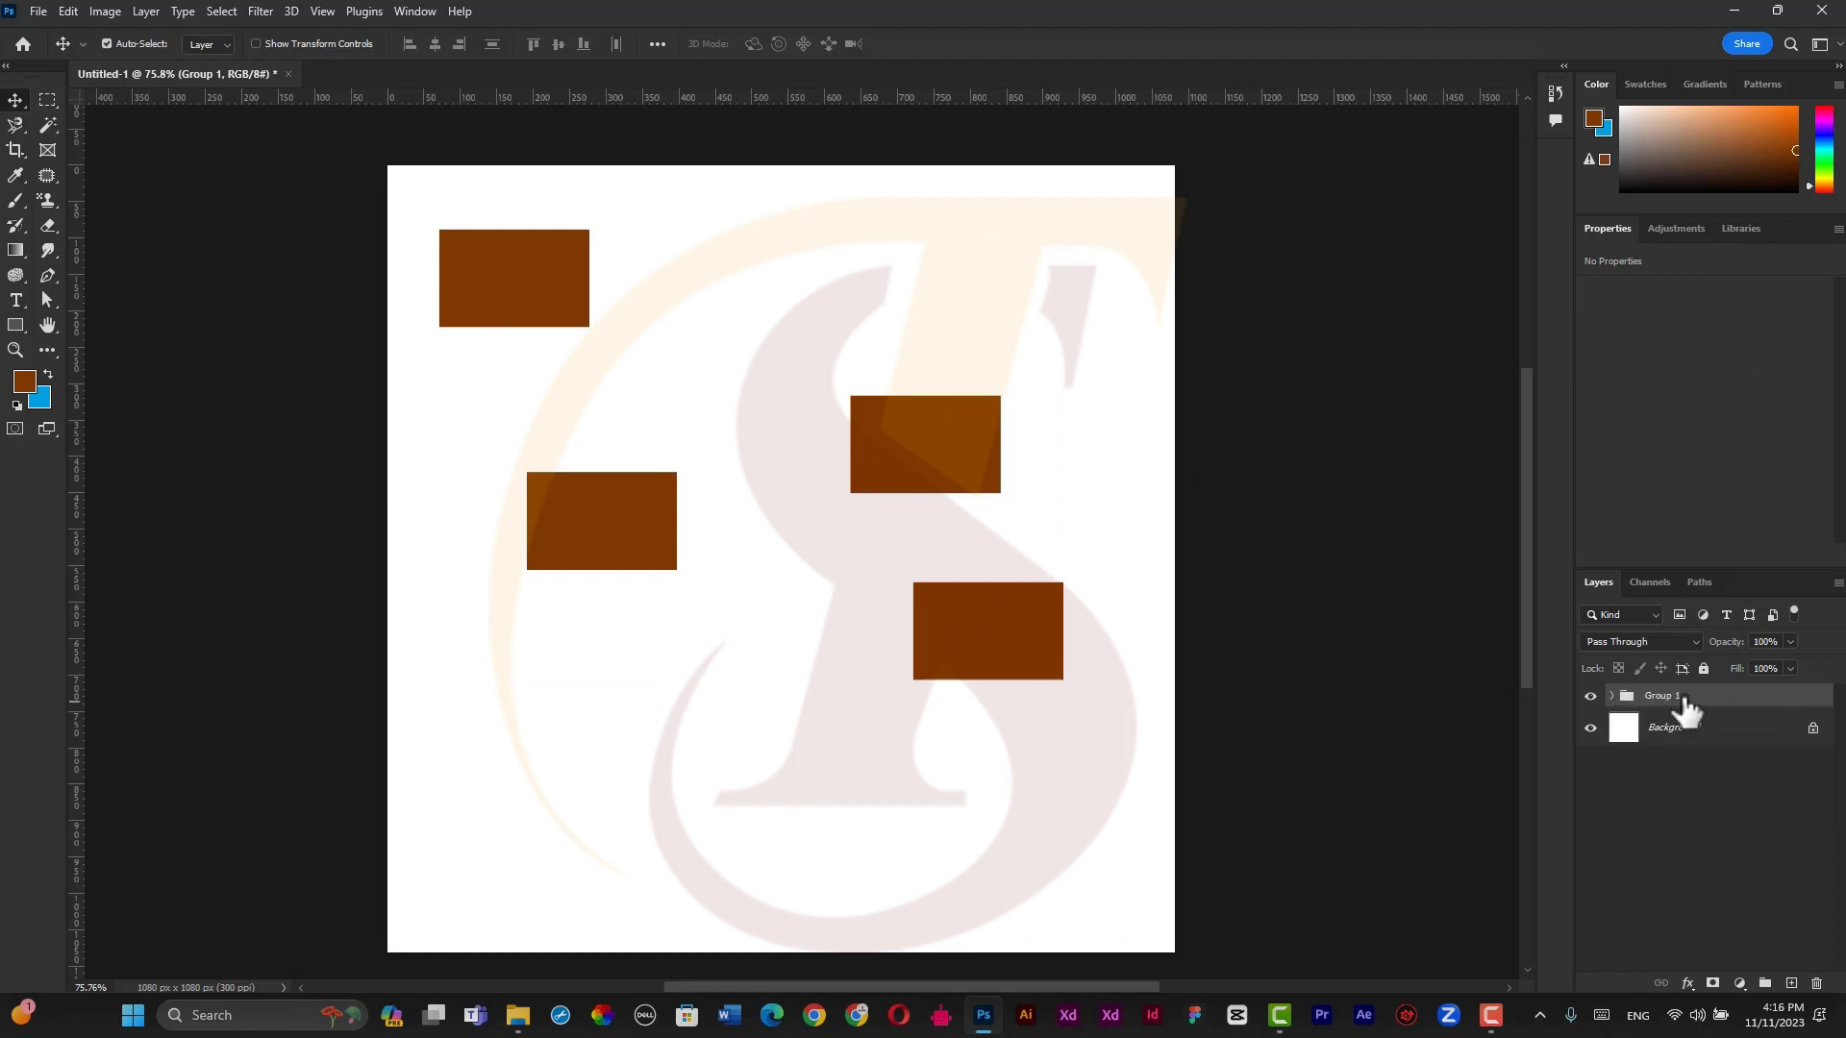
Duplicate the group of rectangles and nudge the copy about 320 px straight down in large increments.
{"action": "key", "text": "ctrl"}
{"action": "key", "text": "ctrl+j"}
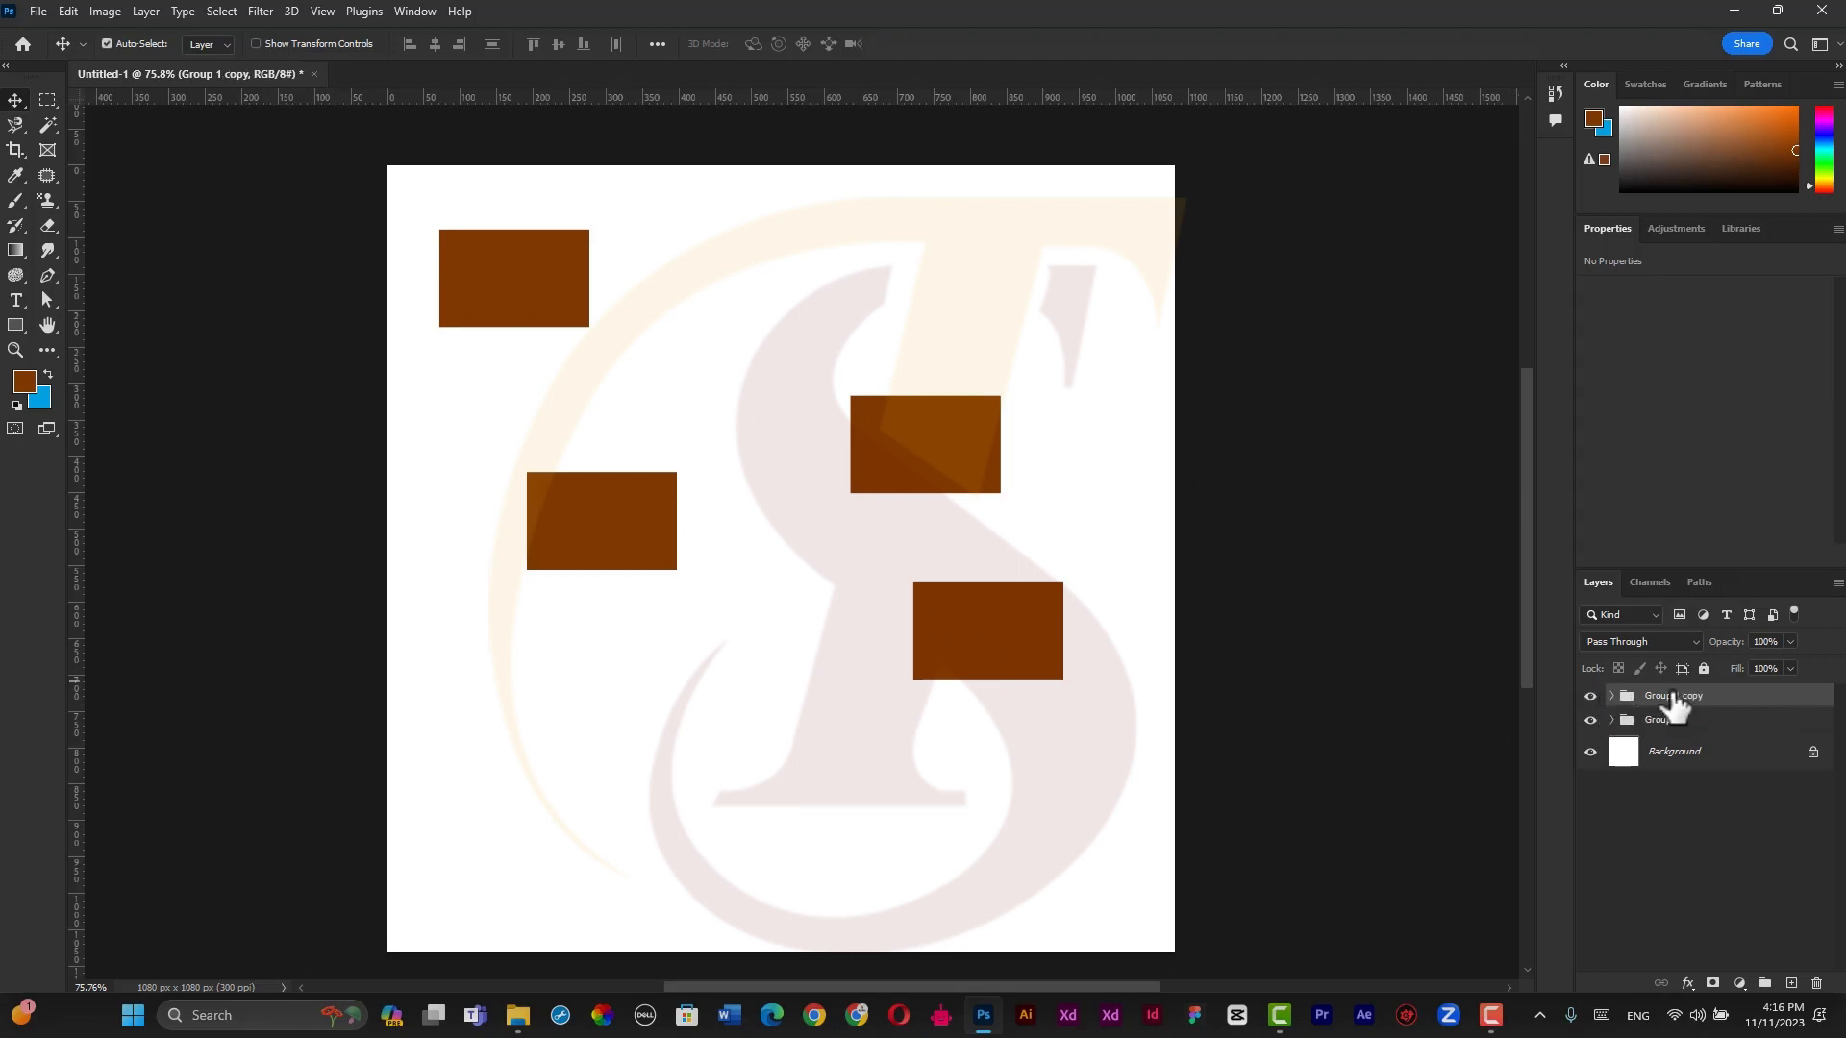
{"action": "key", "text": "shift+Down"}
{"action": "key", "text": "shift+Down"}
{"action": "key", "text": "shift+Down"}
{"action": "key", "text": "shift+Down"}
{"action": "key", "text": "shift+Down"}
{"action": "key", "text": "shift+Down"}
{"action": "key", "text": "shift+Down"}
{"action": "key", "text": "shift+Down"}
{"action": "key", "text": "shift+Down"}
{"action": "key", "text": "shift+Down"}
{"action": "key", "text": "shift+Down"}
{"action": "key", "text": "shift+Down"}
{"action": "key", "text": "shift+Down"}
{"action": "key", "text": "shift+Down"}
{"action": "key", "text": "shift+Down"}
{"action": "key", "text": "shift+Down"}
{"action": "key", "text": "shift+Down"}
{"action": "key", "text": "shift+Down"}
{"action": "key", "text": "shift+Down"}
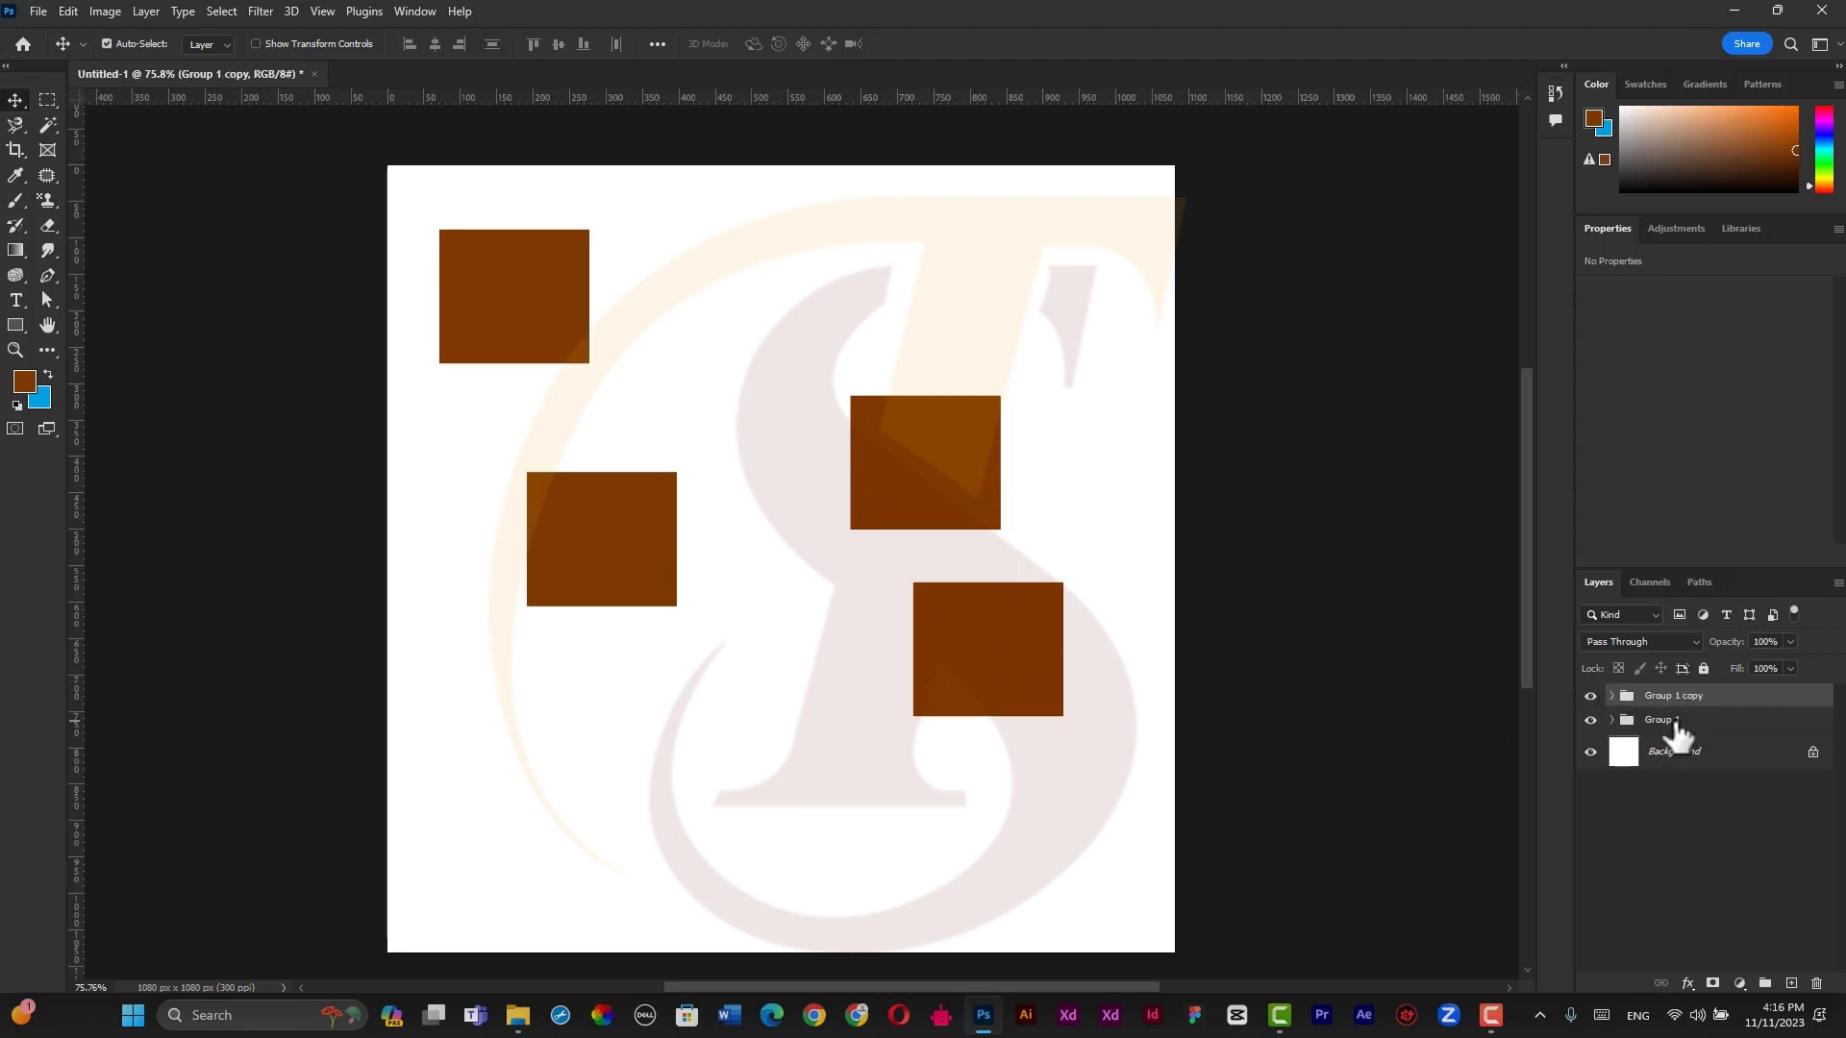
{"action": "key", "text": "shift+Down"}
{"action": "key", "text": "shift+Down"}
{"action": "key", "text": "shift+Down"}
{"action": "key", "text": "shift+Down"}
{"action": "key", "text": "shift+Down"}
{"action": "key", "text": "shift+Down"}
{"action": "key", "text": "shift+Down"}
{"action": "key", "text": "shift+Down"}
{"action": "key", "text": "shift+Down"}
{"action": "key", "text": "shift+Down"}
{"action": "key", "text": "shift+Down"}
{"action": "key", "text": "shift+Down"}
{"action": "key", "text": "shift+Down"}
{"action": "key", "text": "shift+Down"}
{"action": "key", "text": "shift+Down"}
{"action": "key", "text": "shift+Down"}
{"action": "key", "text": "shift+Down"}
{"action": "key", "text": "shift+Down"}
{"action": "key", "text": "shift+Down"}
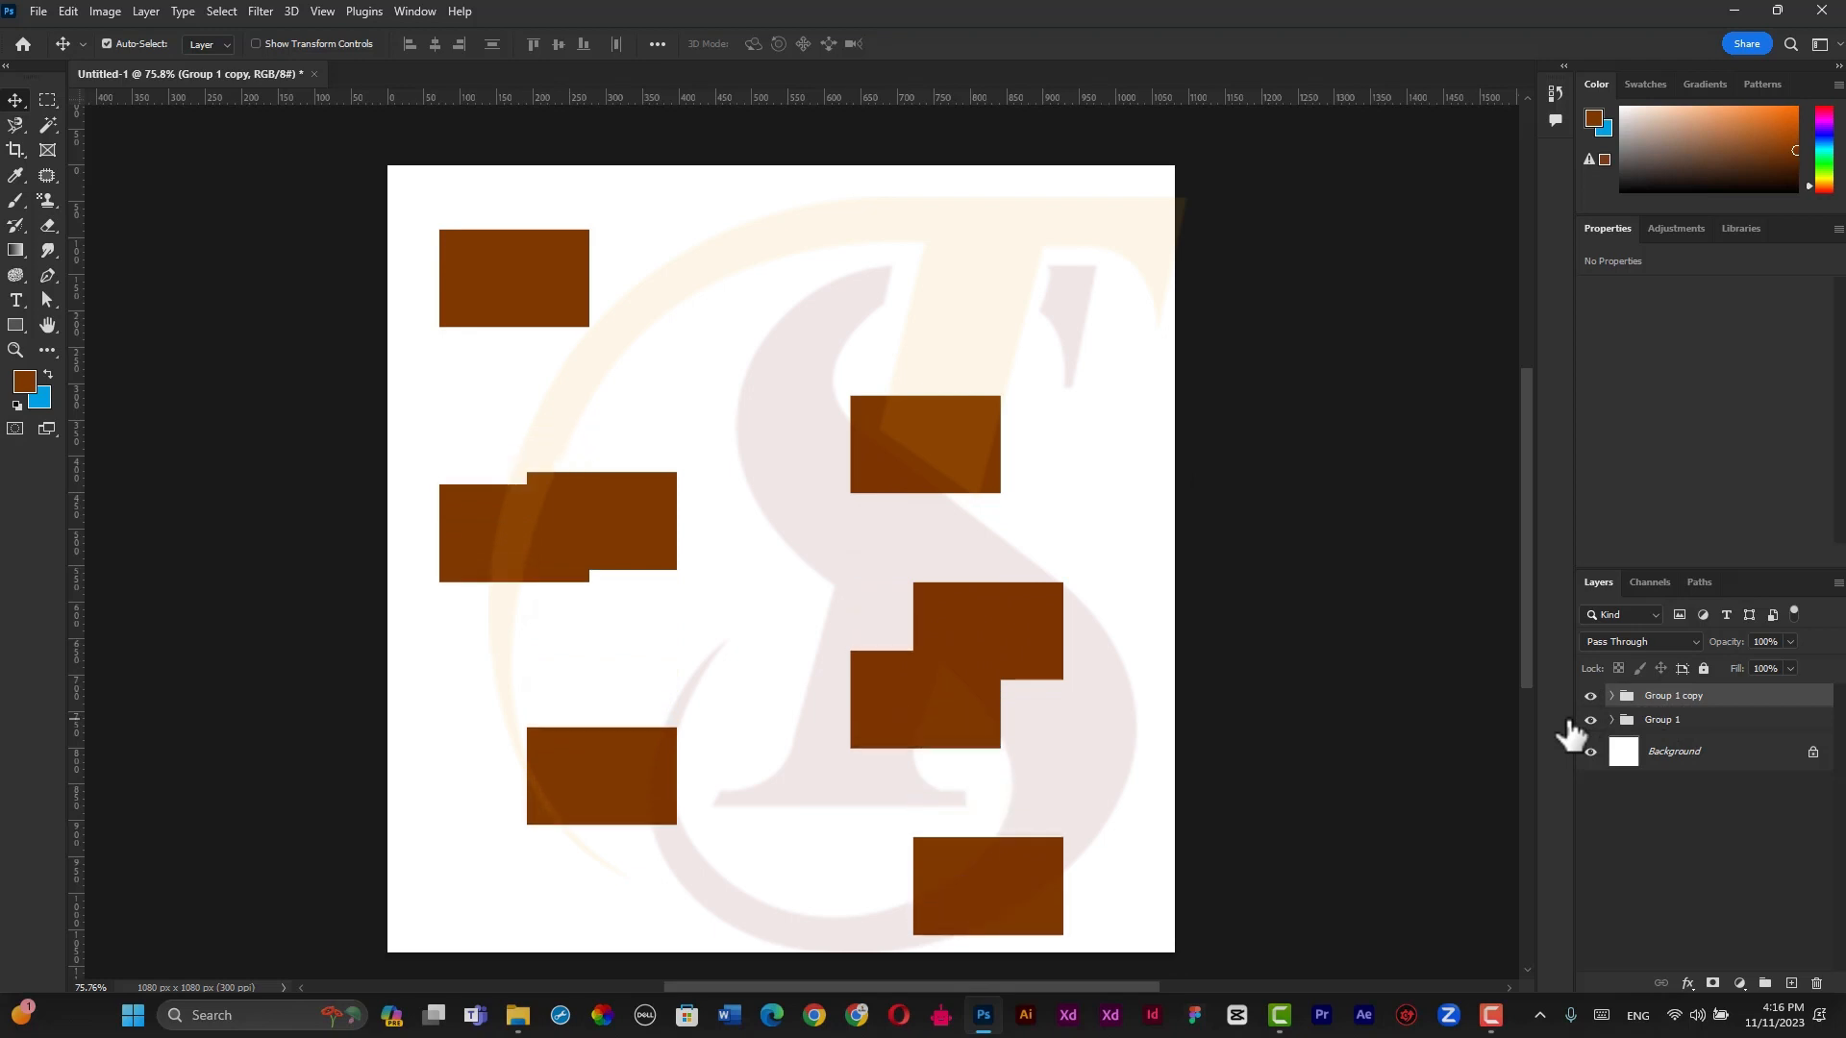
Nudge the duplicated group up about 140 px and left about 70 px in large increments.
{"action": "key", "text": "shift+Up"}
{"action": "key", "text": "shift+Up"}
{"action": "key", "text": "shift+Up"}
{"action": "key", "text": "shift+Up"}
{"action": "key", "text": "shift+Up"}
{"action": "key", "text": "shift+Up"}
{"action": "key", "text": "shift+Up"}
{"action": "key", "text": "shift+Up"}
{"action": "key", "text": "shift+Up"}
{"action": "key", "text": "shift+Up"}
{"action": "key", "text": "shift+Up"}
{"action": "key", "text": "shift+Up"}
{"action": "key", "text": "shift+Up"}
{"action": "key", "text": "shift+Up"}
{"action": "key", "text": "shift+Up"}
{"action": "key", "text": "shift+Up"}
{"action": "key", "text": "shift+Up"}
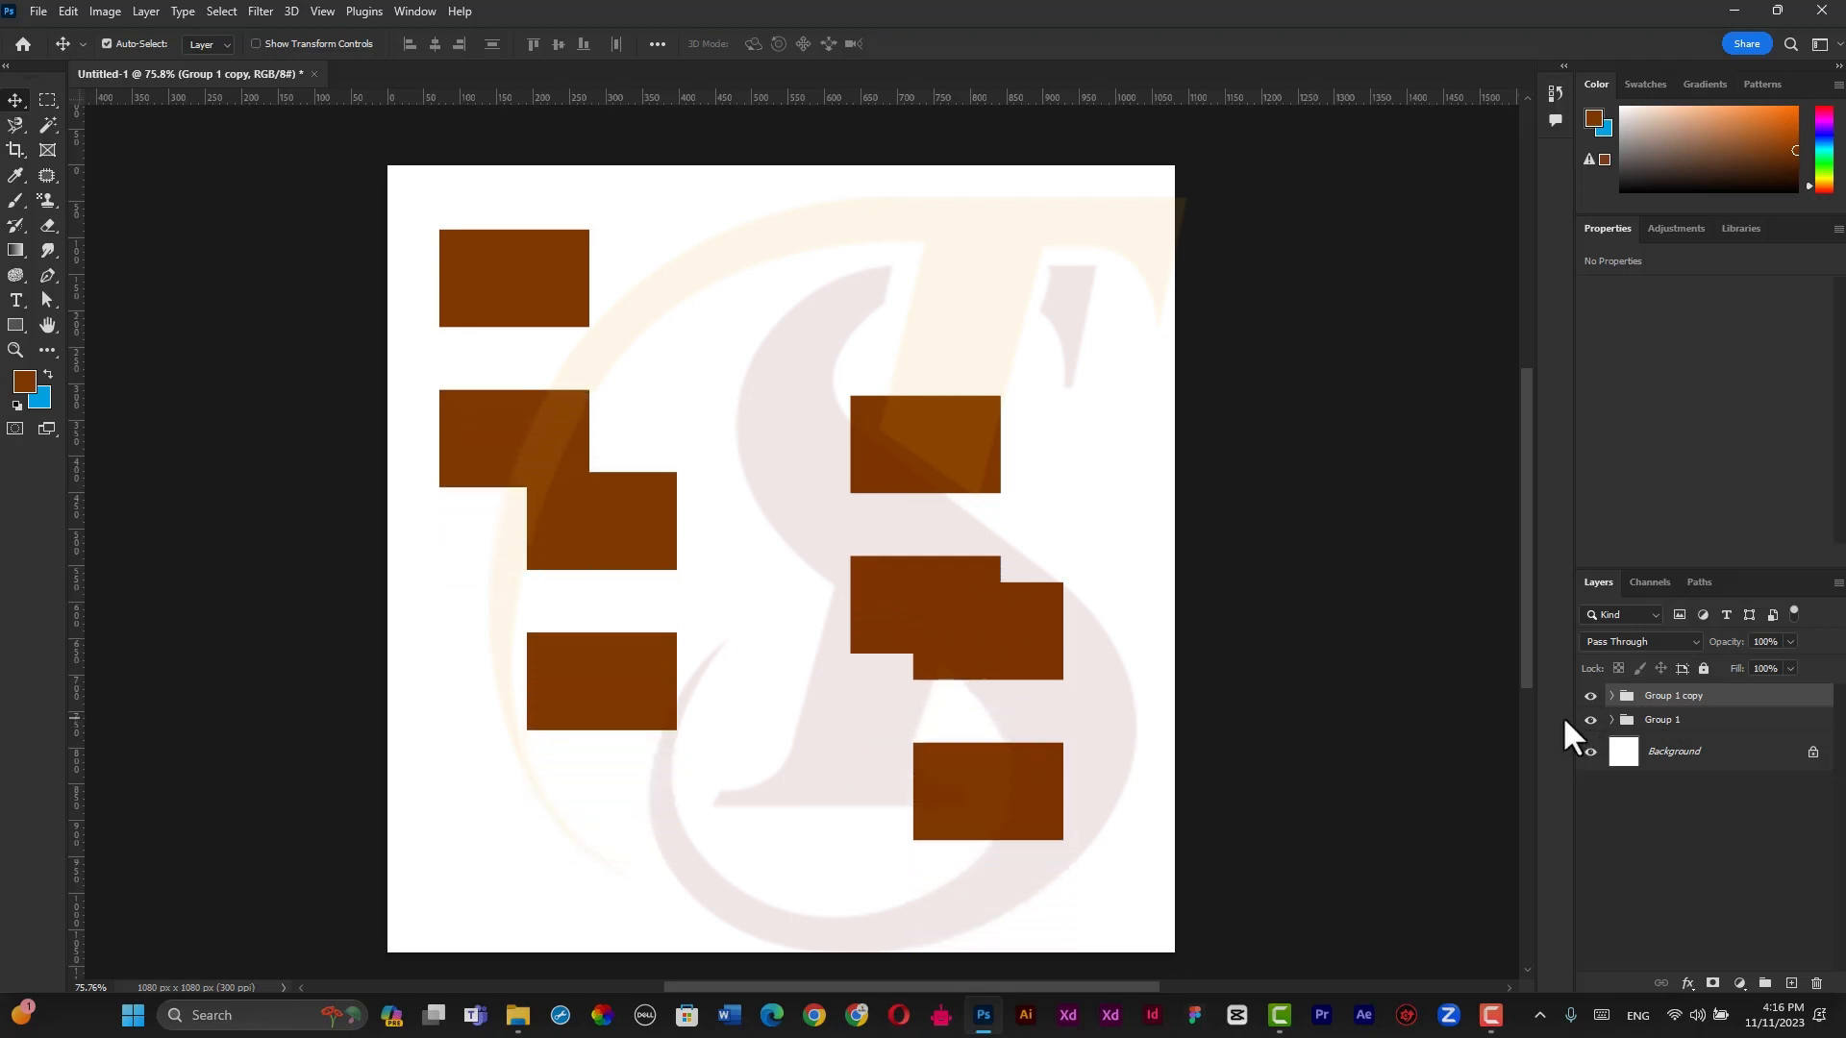
{"action": "key", "text": "shift+Left"}
{"action": "key", "text": "shift+Left"}
{"action": "key", "text": "shift+Left"}
{"action": "key", "text": "shift+Left"}
{"action": "key", "text": "shift+Left"}
{"action": "key", "text": "shift+Left"}
{"action": "key", "text": "shift+Left"}
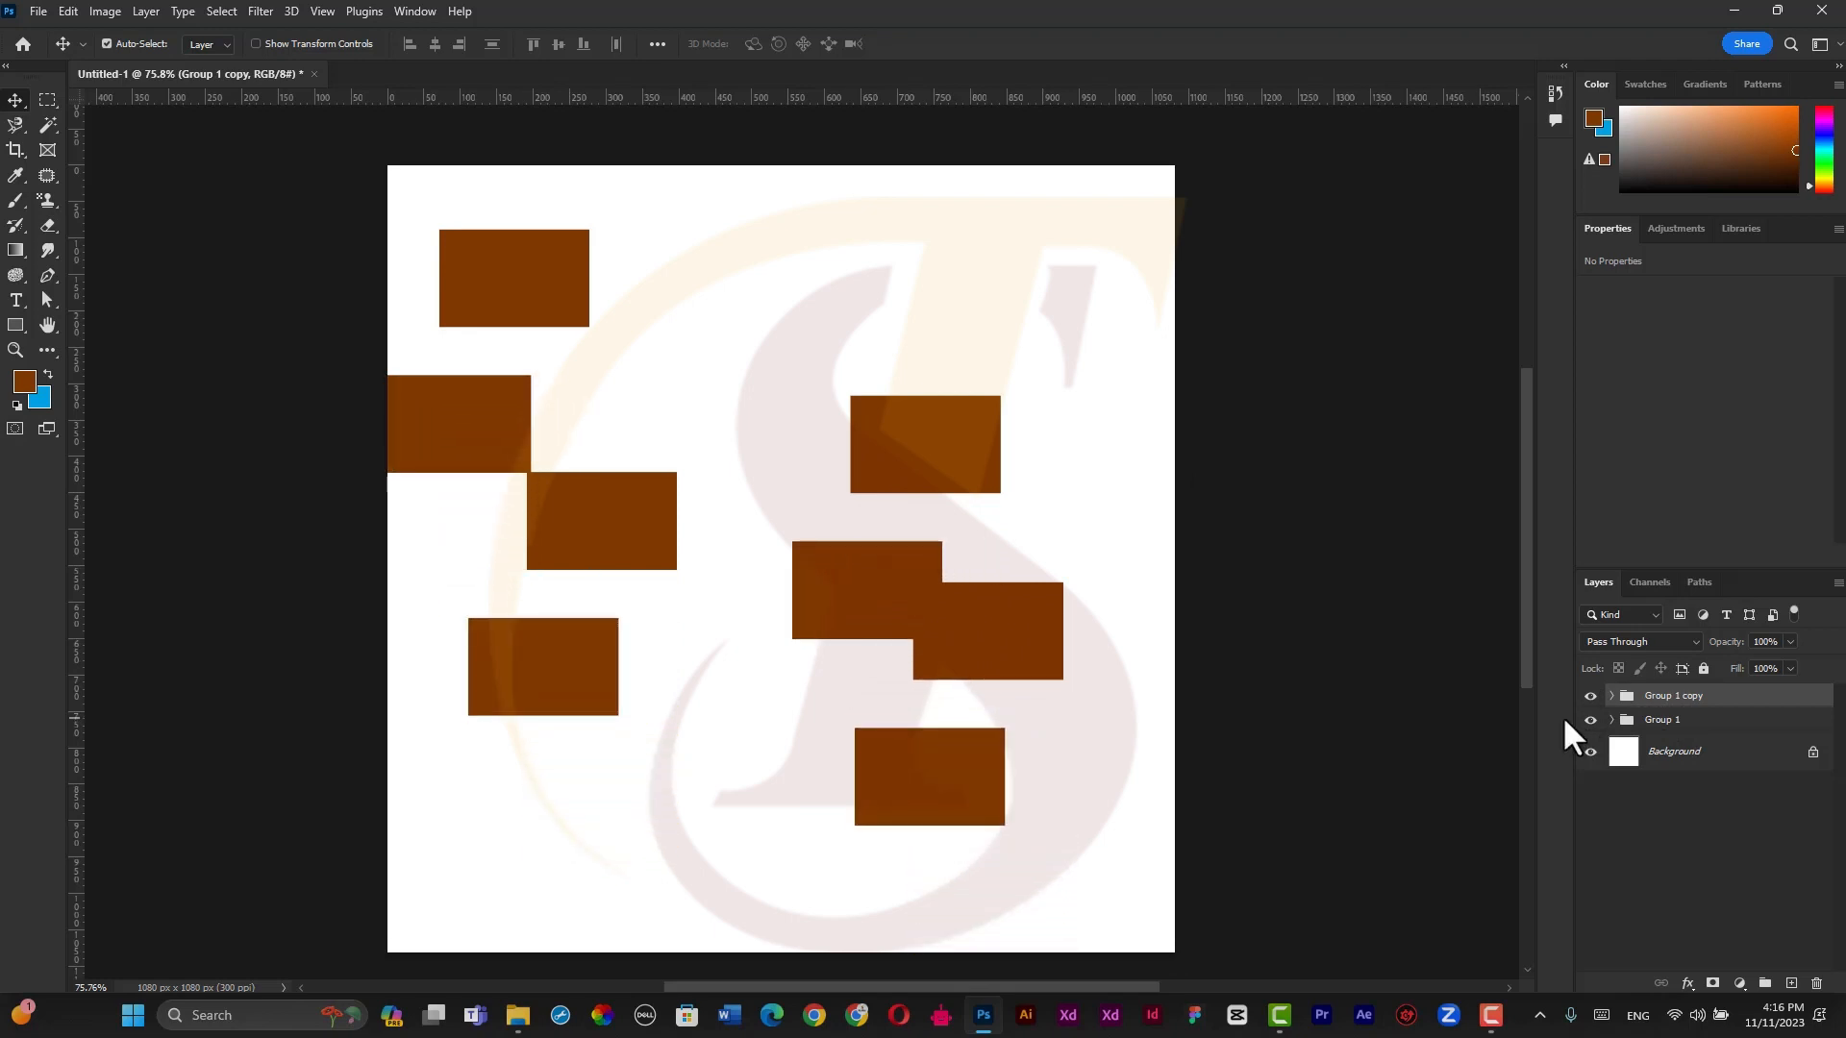
Nudge the duplicated group up about 60 px and right about 70 px, placing it directly beneath the original rectangles.
{"action": "key", "text": "shift+Up"}
{"action": "key", "text": "shift+Up"}
{"action": "key", "text": "shift+Up"}
{"action": "key", "text": "shift+Up"}
{"action": "key", "text": "shift+Up"}
{"action": "key", "text": "shift+Up"}
{"action": "key", "text": "shift+Up"}
{"action": "key", "text": "shift+Up"}
{"action": "key", "text": "shift+Right"}
{"action": "key", "text": "shift+Right"}
{"action": "key", "text": "shift+Right"}
{"action": "key", "text": "shift+Right"}
{"action": "key", "text": "shift+Right"}
{"action": "key", "text": "shift+Right"}
{"action": "key", "text": "shift+Right"}
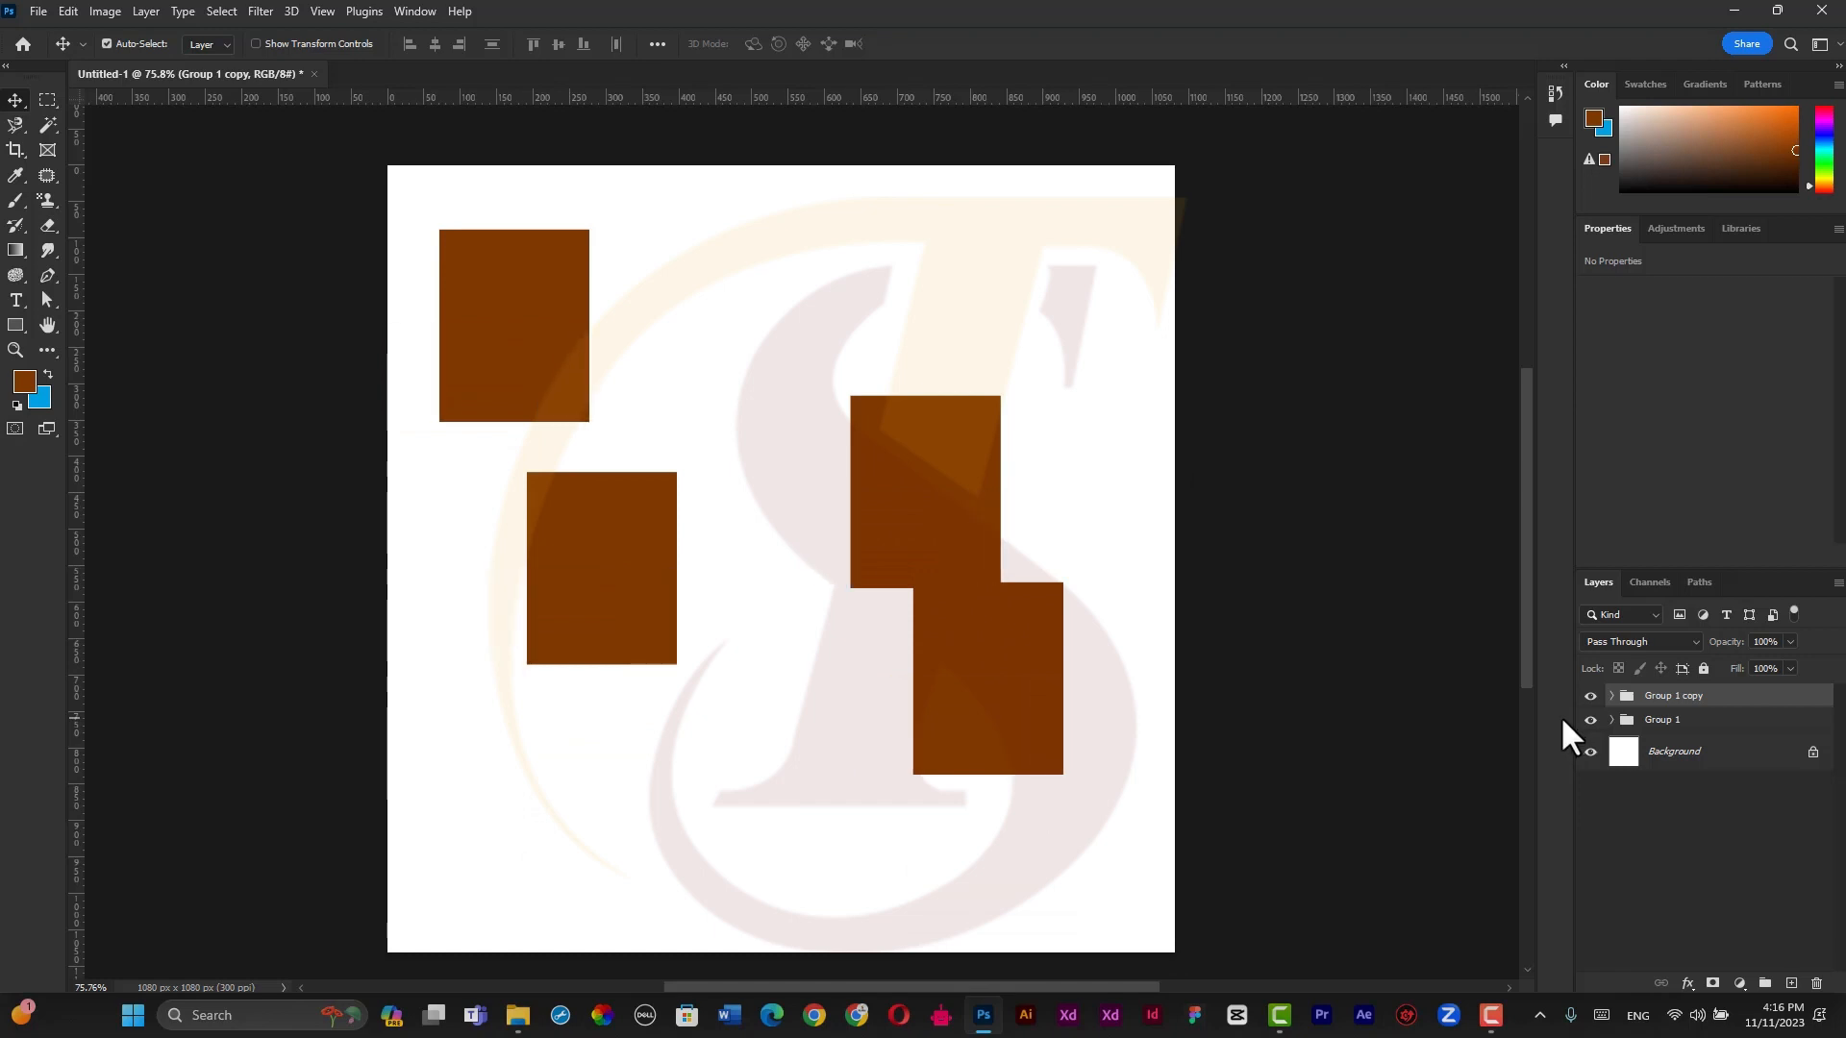